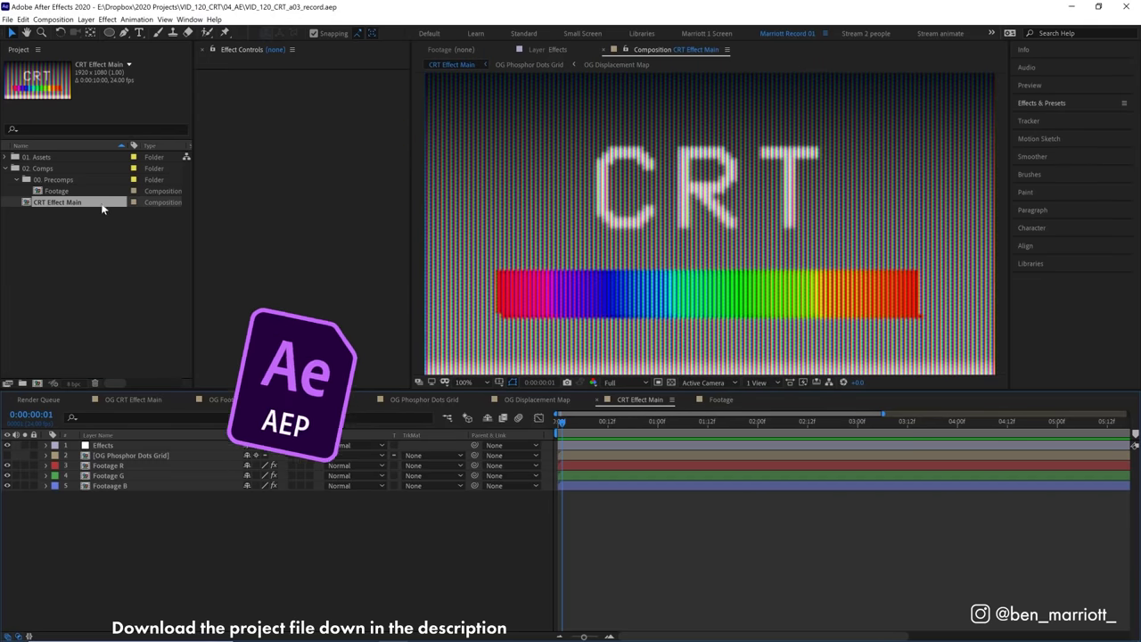
# Step: Delete all five layers from the CRT Effect Main composition
pyautogui.moveTo(672, 513); pyautogui.dragTo(581, 445)
pyautogui.keyDown('shift'); pyautogui.click(593, 486); pyautogui.keyUp('shift')
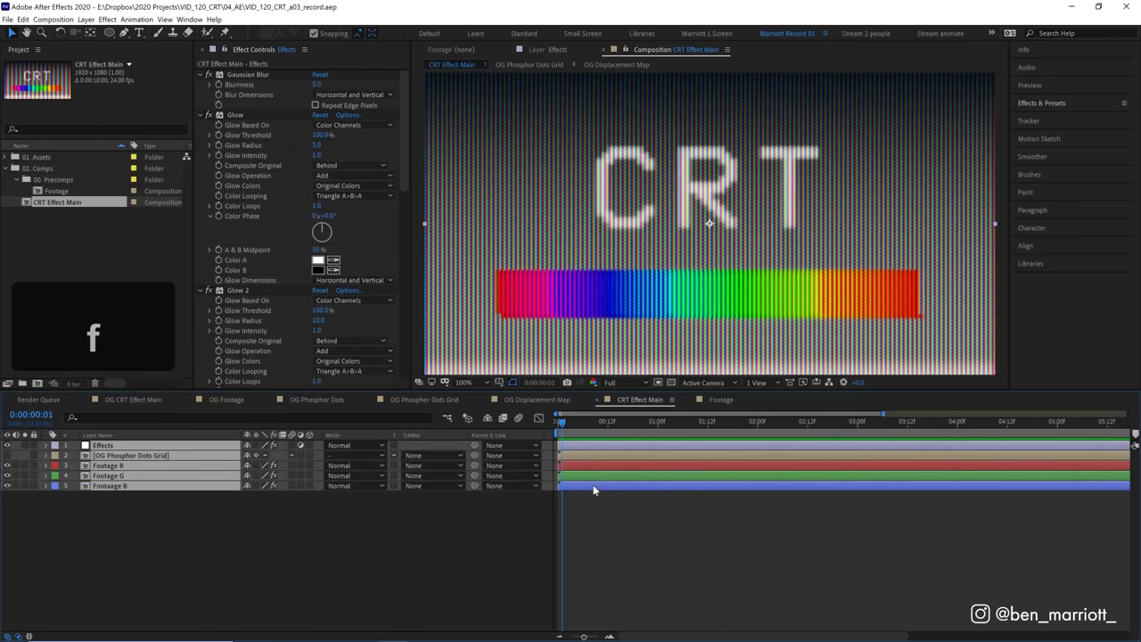
pyautogui.press('BackSpace')
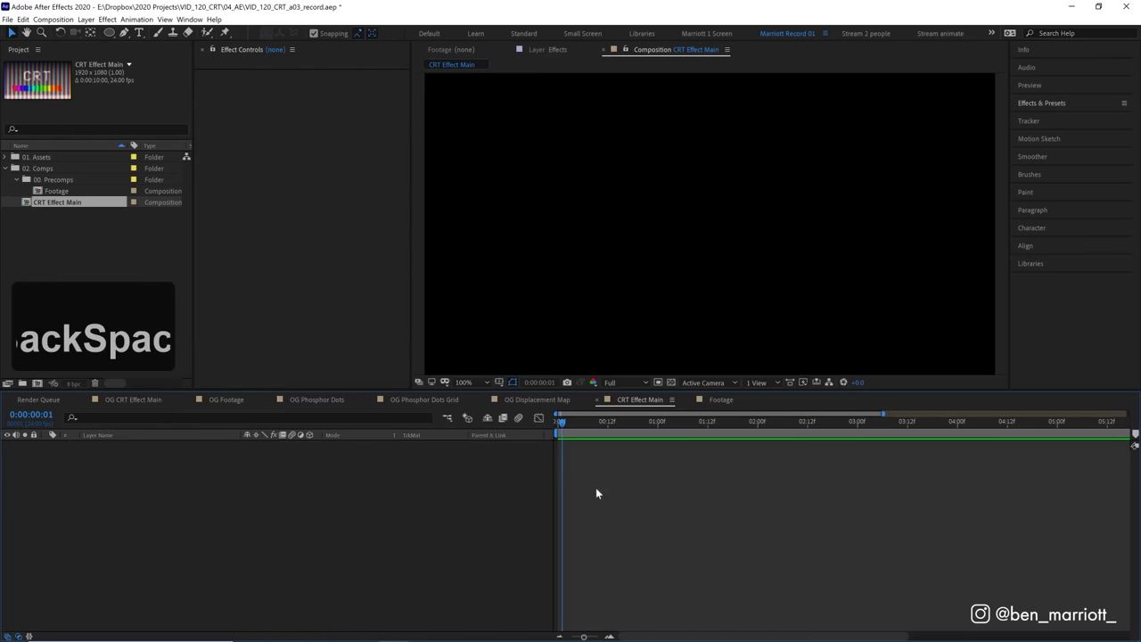
# Step: Add the three images from the 01. Reference folder to the CRT Effect Main composition
pyautogui.doubleClick(57, 191)
pyautogui.press('space')
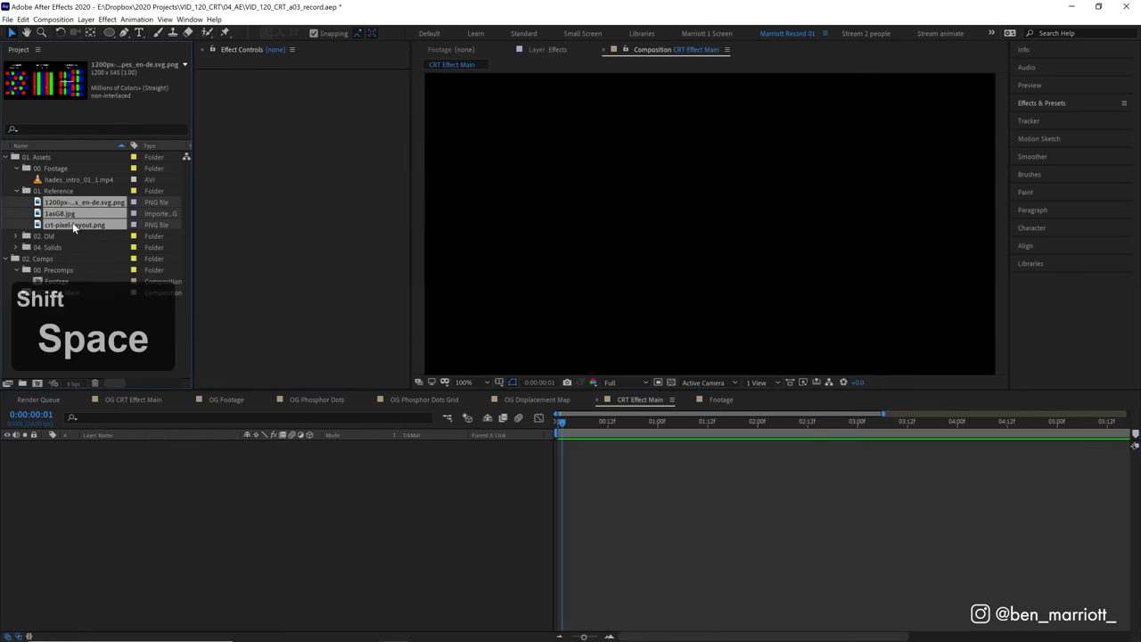
pyautogui.moveTo(73, 222); pyautogui.dragTo(701, 222)
pyautogui.click(622, 473)
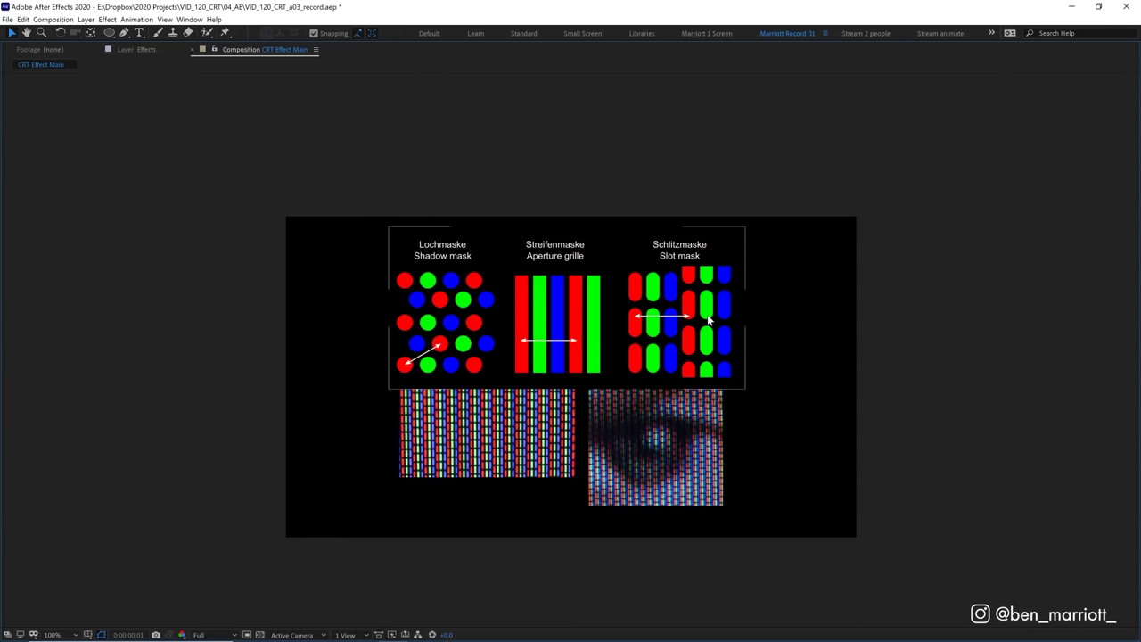
# Step: Examine the shadow mask, aperture grille and slot mask diagram alongside the two CRT close-up reference images
pyautogui.press('.')
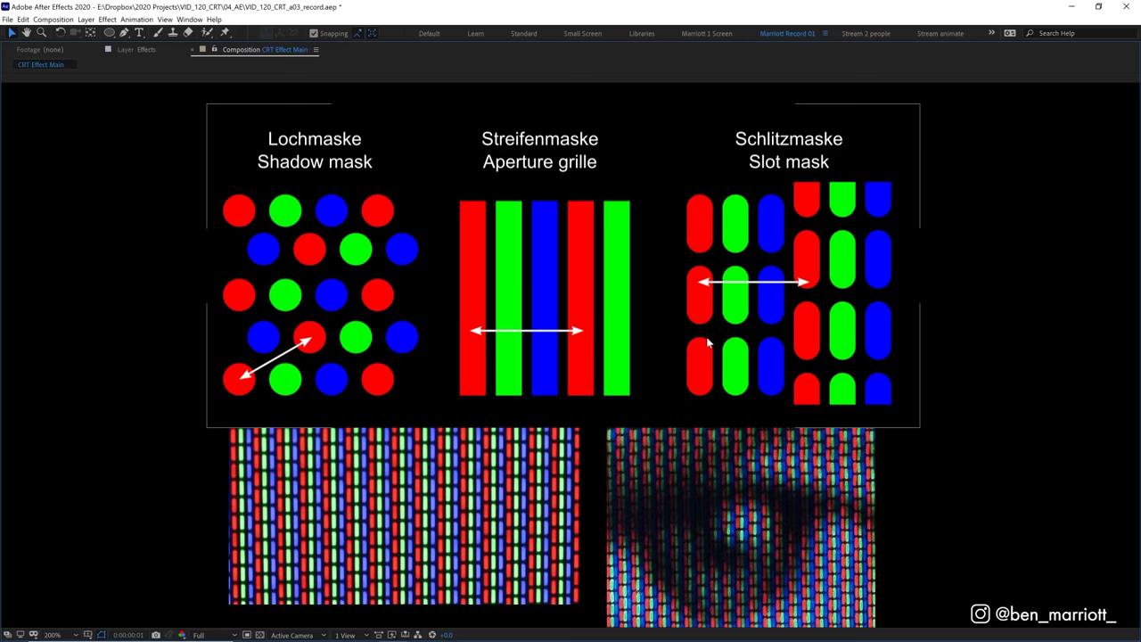
pyautogui.press('space')
pyautogui.moveTo(707, 346); pyautogui.dragTo(714, 270)
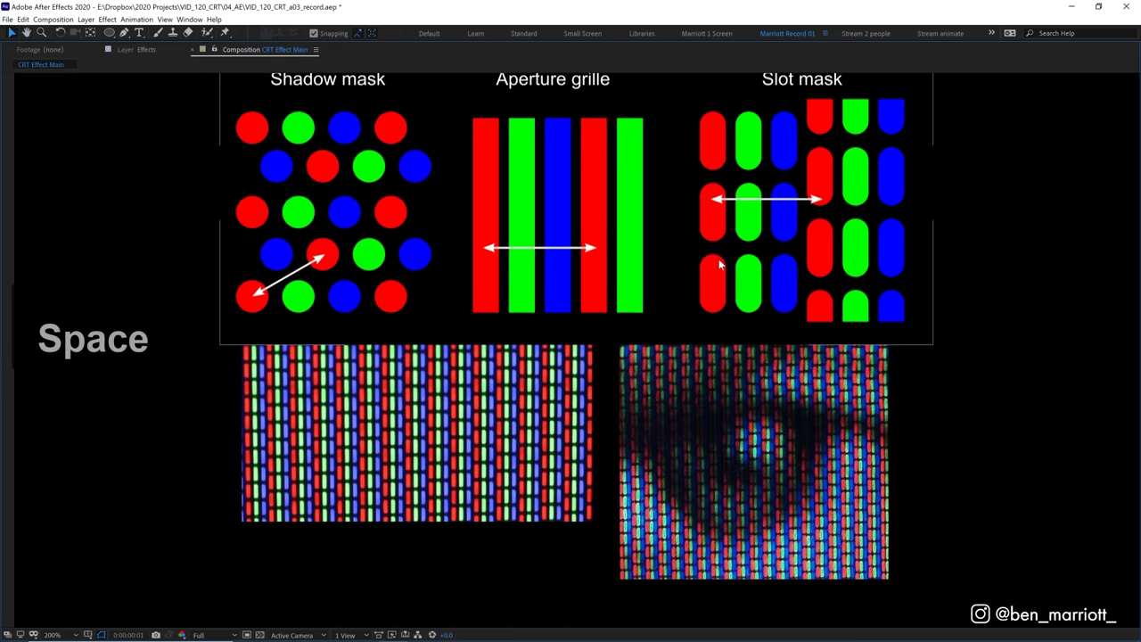
pyautogui.click(763, 445)
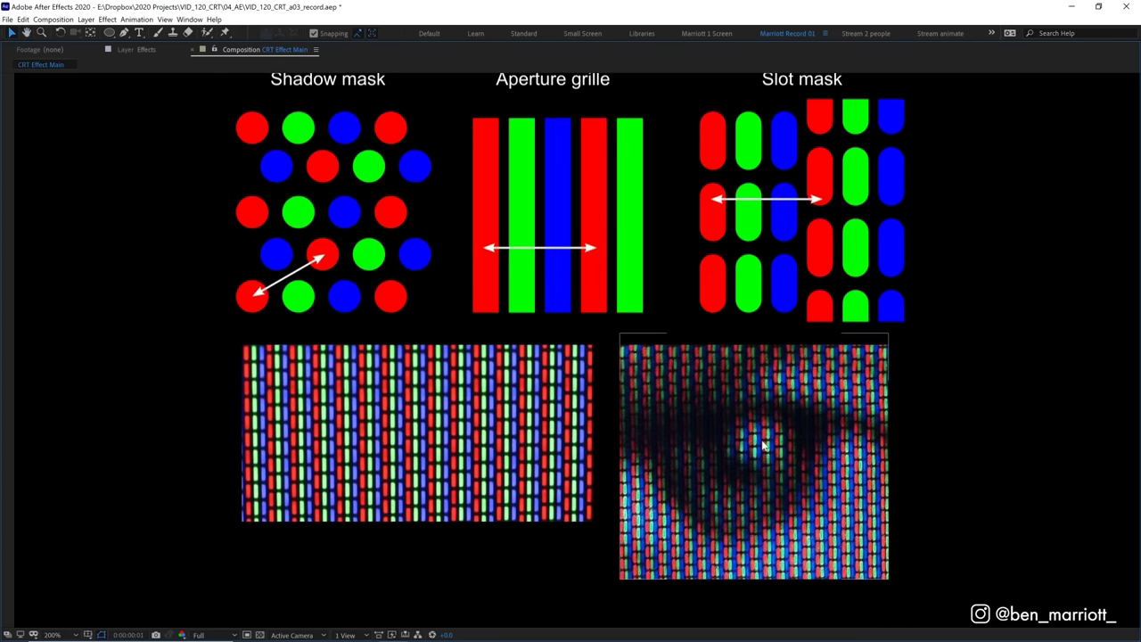
pyautogui.click(331, 453)
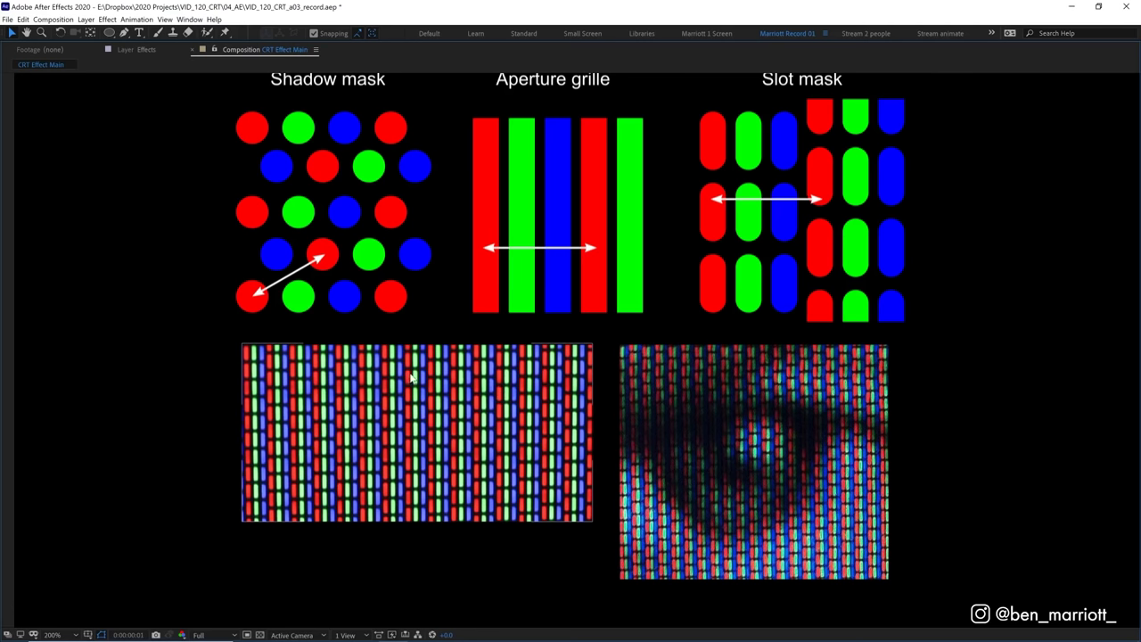
pyautogui.click(534, 132)
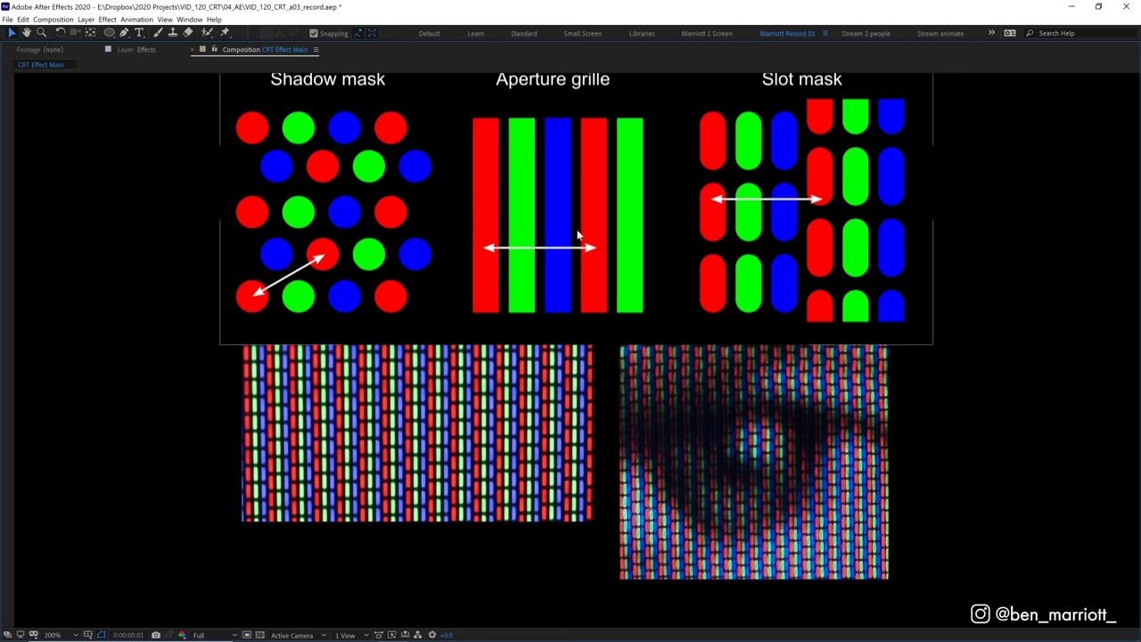
pyautogui.click(410, 434)
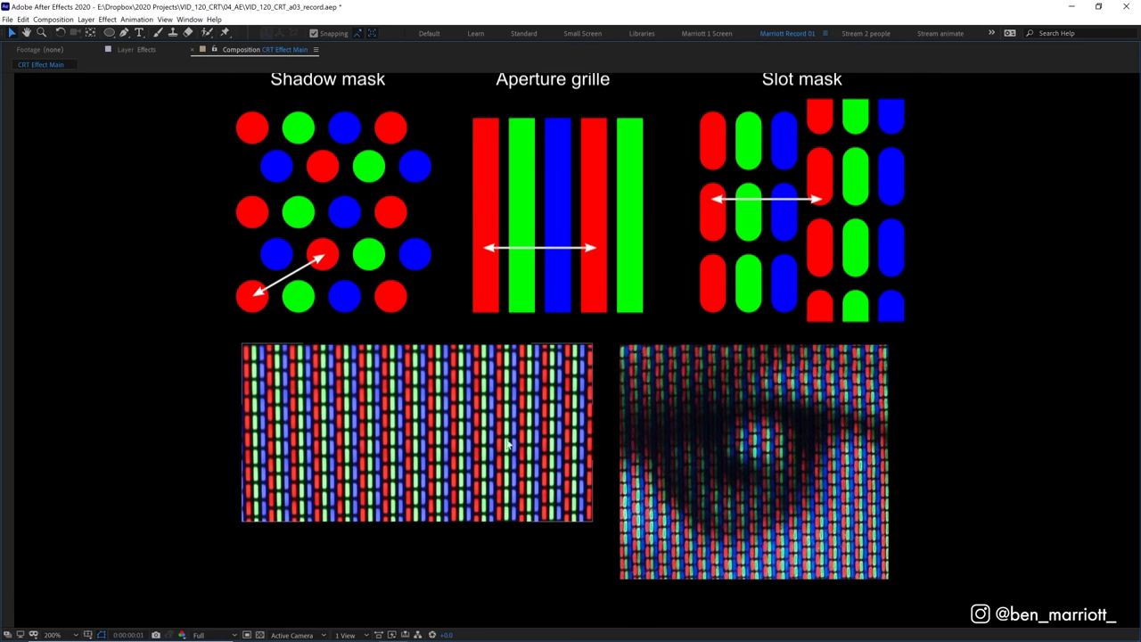
# Step: Hide the three reference image layers in CRT Effect Main and collapse the 01. Assets folder
pyautogui.press('`')
pyautogui.moveTo(7, 465); pyautogui.dragTo(7, 445)
pyautogui.click(107, 325)
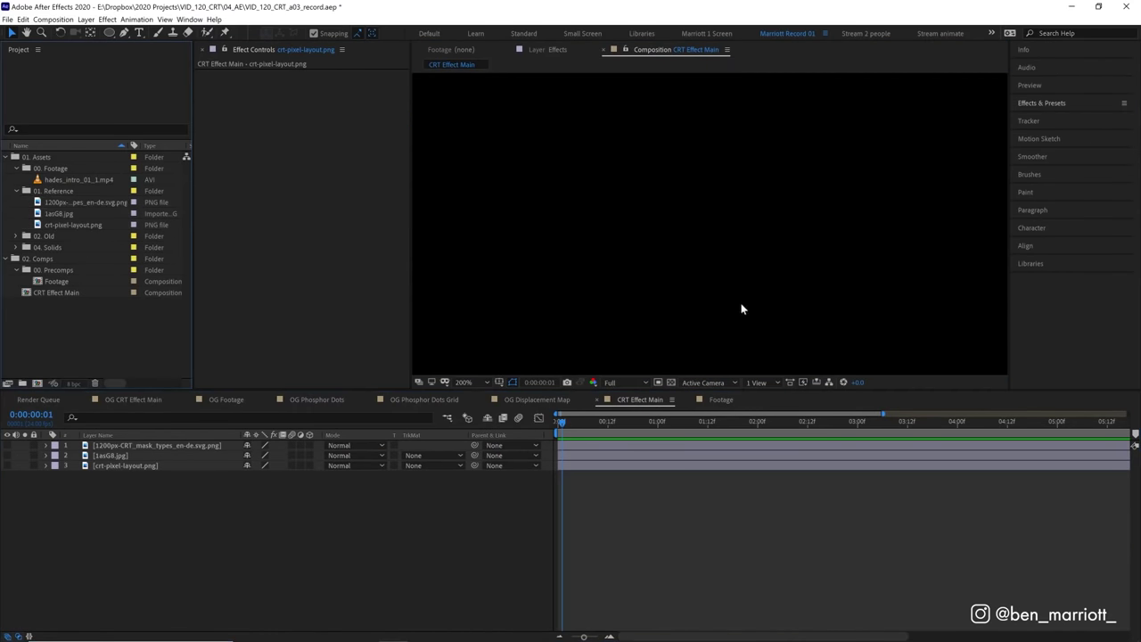
pyautogui.click(6, 157)
# Step: Create a new composition named Phosphor Dots, 30 px wide and 23 px high
pyautogui.click(37, 383)
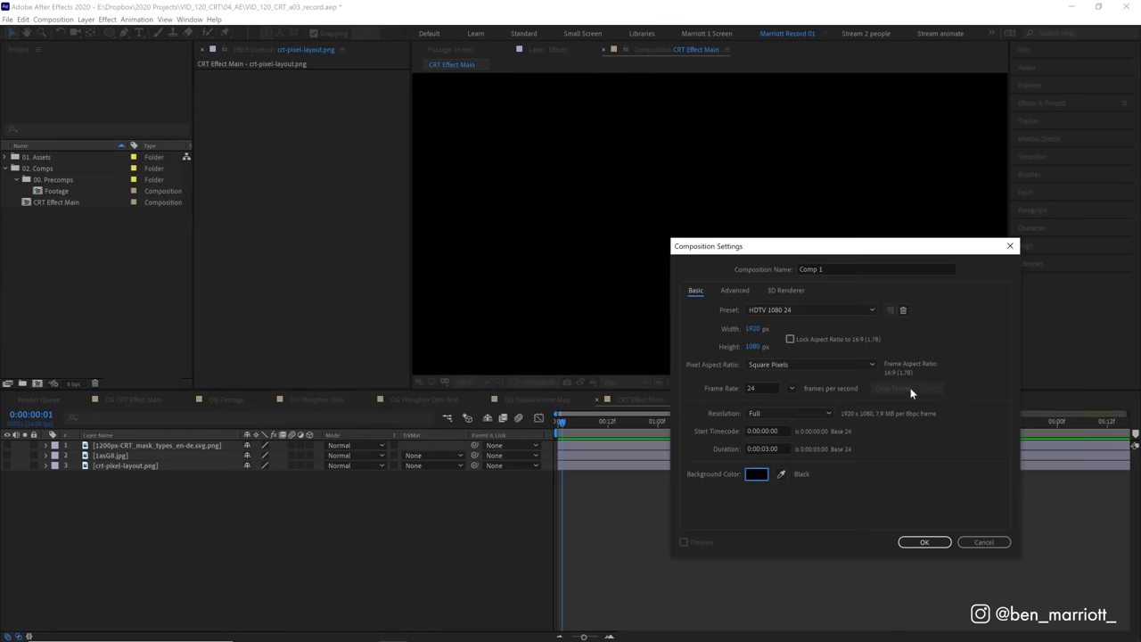
pyautogui.click(752, 329)
pyautogui.write('30')
pyautogui.click(754, 347)
pyautogui.write('23')
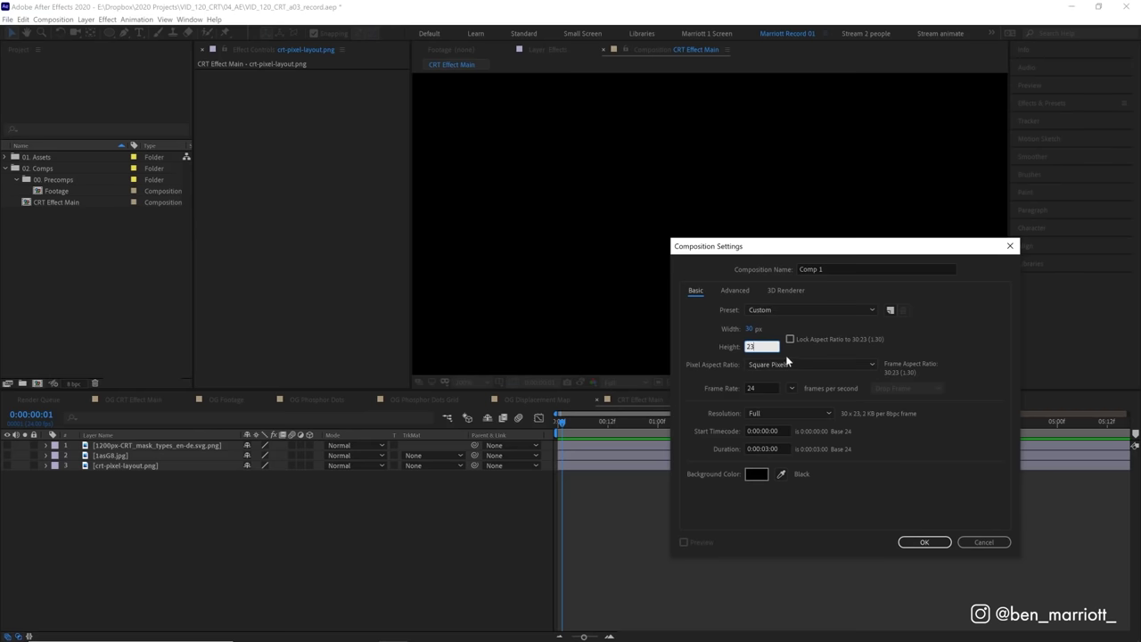
pyautogui.moveTo(834, 269); pyautogui.dragTo(475, 270)
pyautogui.write('P')
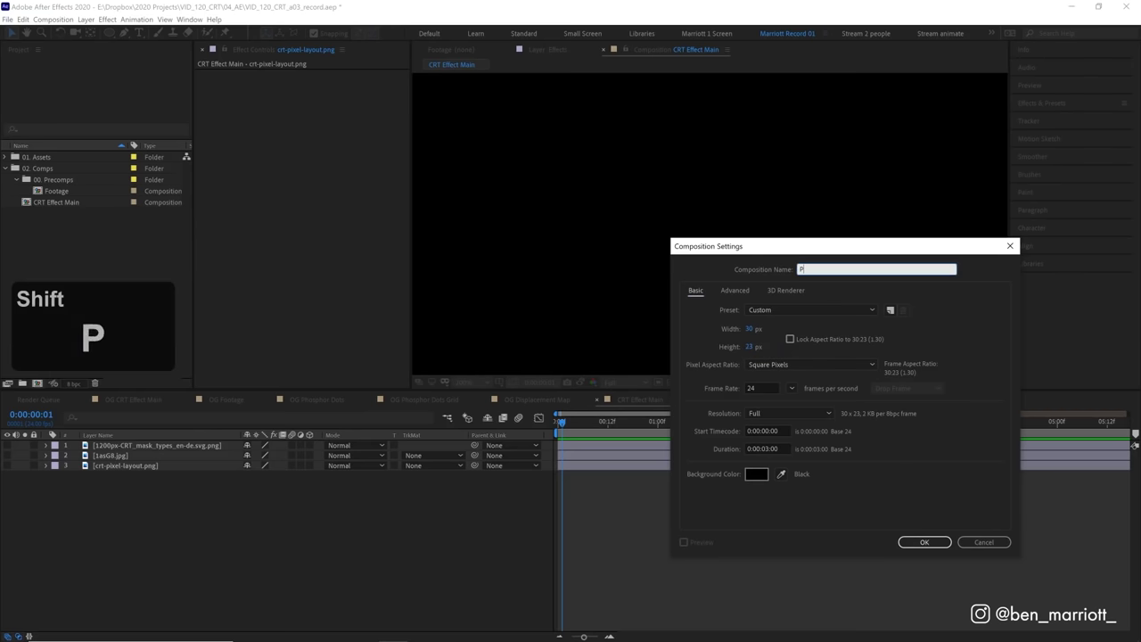
pyautogui.write('hosphor Dots')
pyautogui.press('Return')
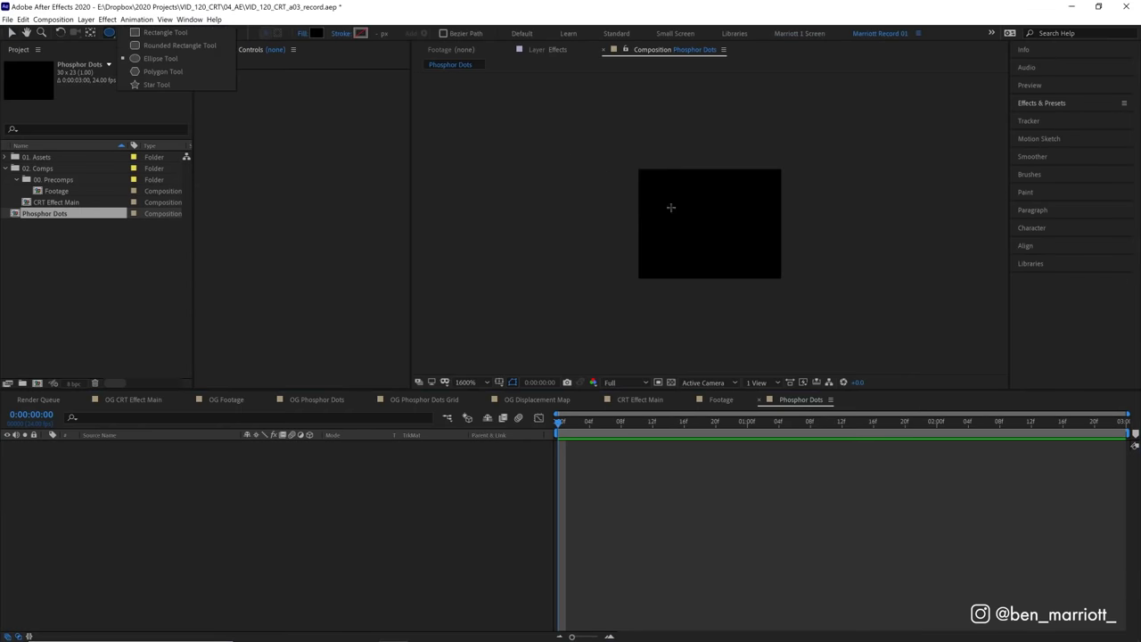
# Step: Draw a tall rounded rectangle in the left third of the composition and fill it with pure red (FF0000)
pyautogui.click(149, 44)
pyautogui.moveTo(643, 175); pyautogui.dragTo(676, 271)
pyautogui.press('.')
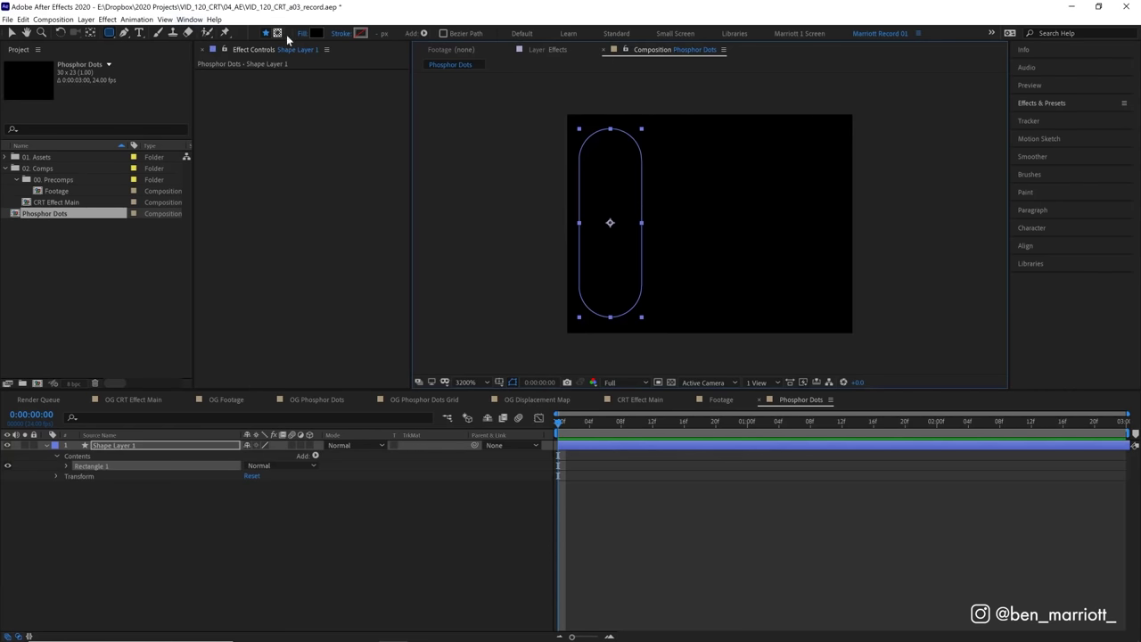
pyautogui.click(315, 34)
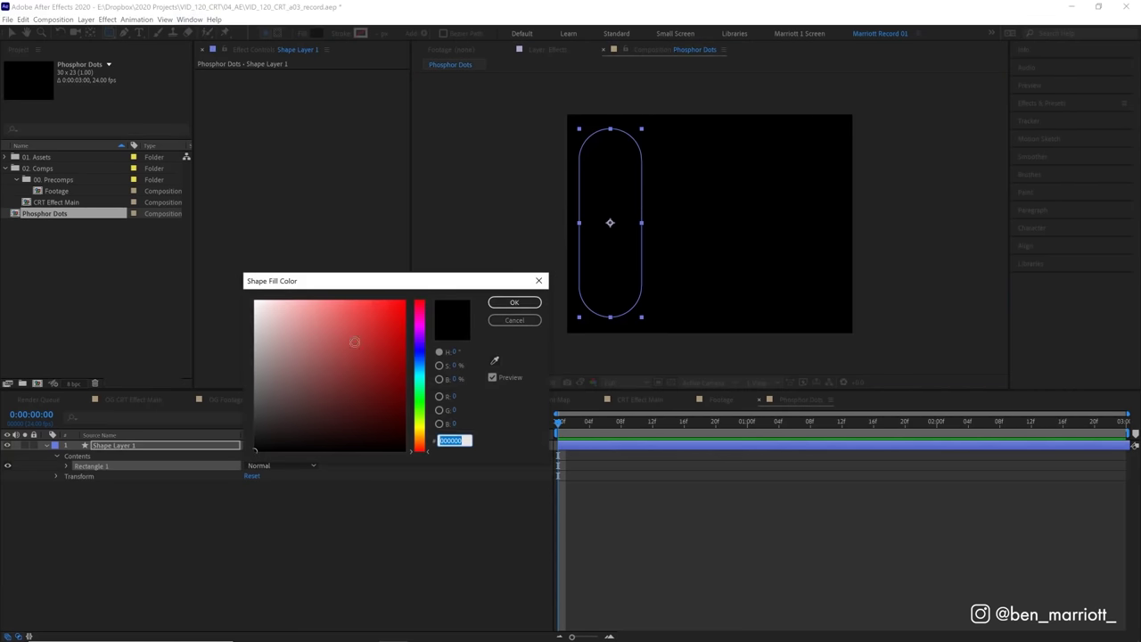
pyautogui.click(395, 331)
pyautogui.moveTo(395, 331); pyautogui.dragTo(419, 273)
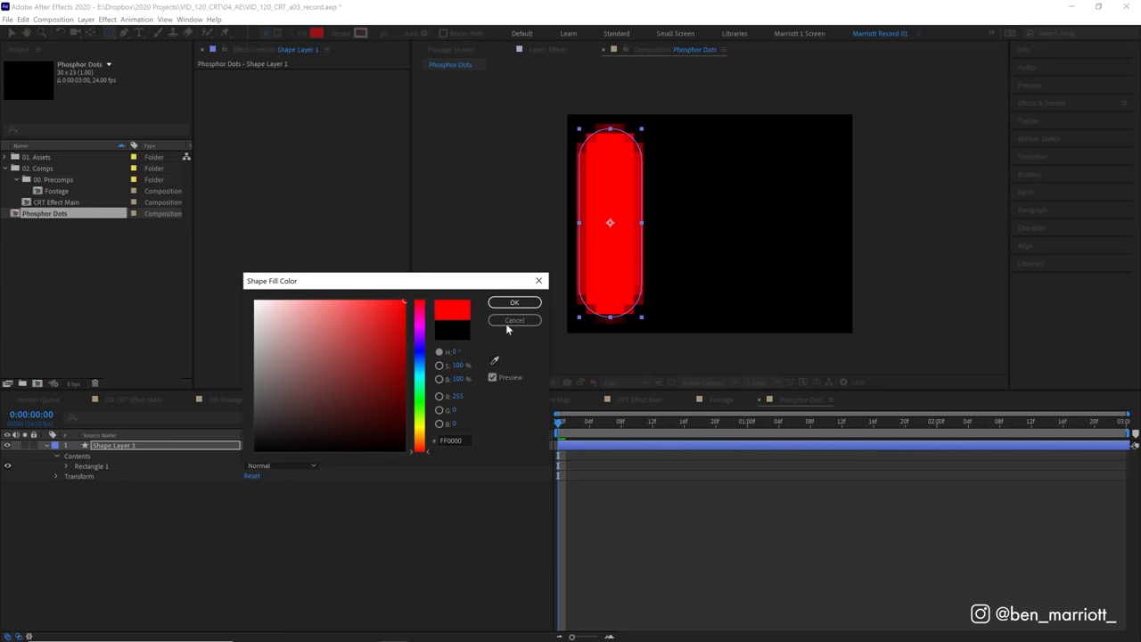
pyautogui.click(515, 320)
# Step: Duplicate the red capsule, move the copy to the middle and fill it with pure green (00FF00)
pyautogui.hotkey('ctrl', 'd')
pyautogui.moveTo(639, 270); pyautogui.dragTo(710, 268)
pyautogui.click(411, 33)
pyautogui.click(419, 401)
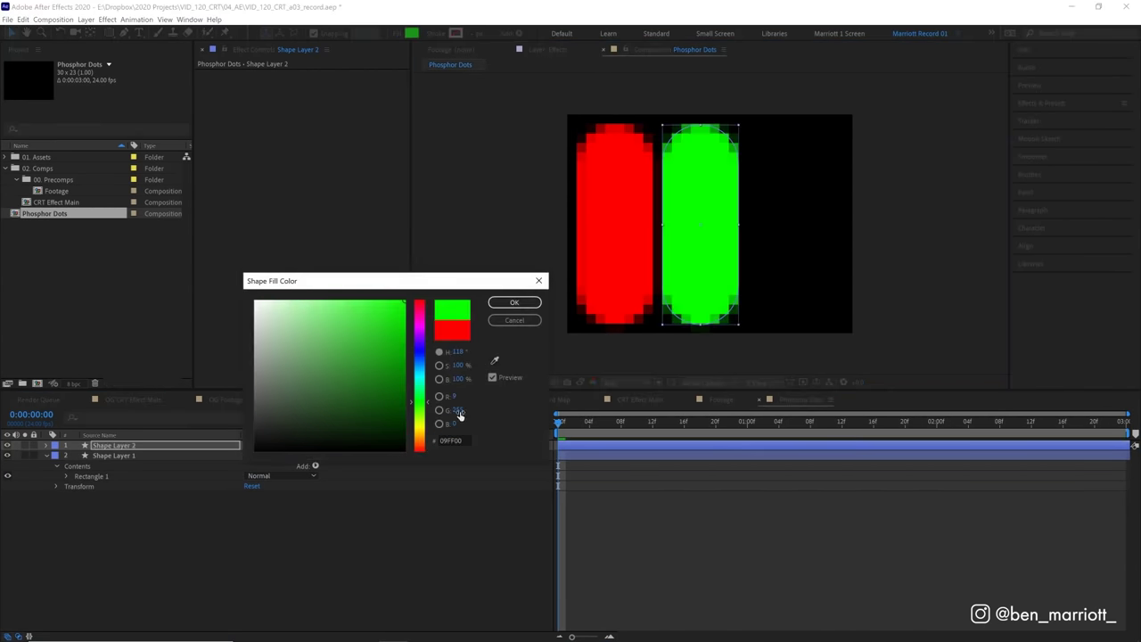
pyautogui.click(452, 395)
pyautogui.write('0')
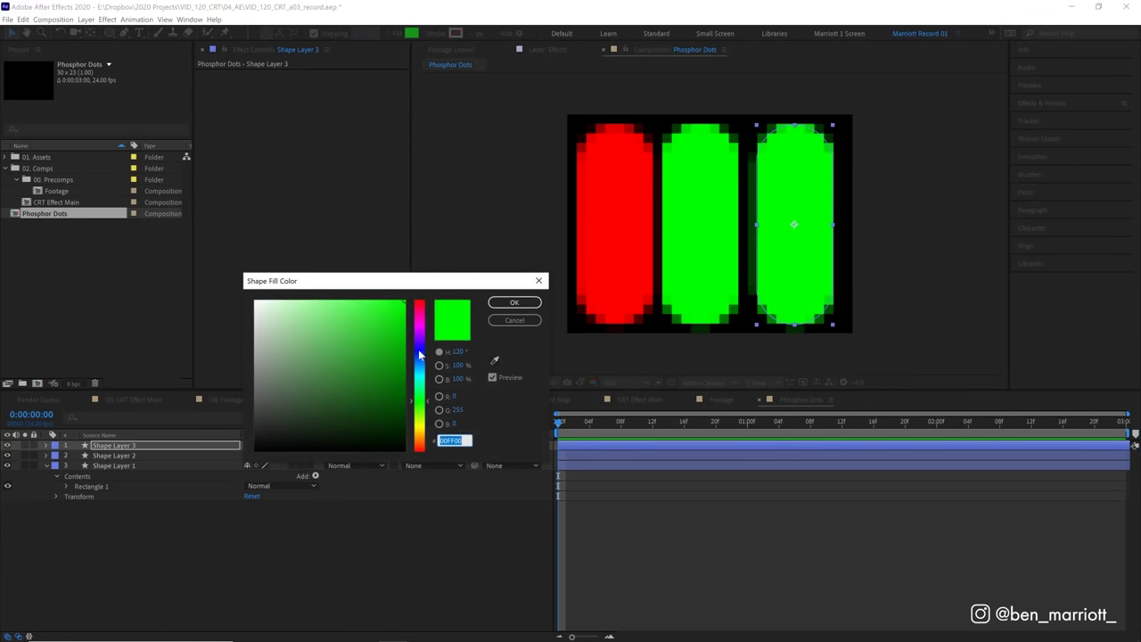
# Step: Fill the third capsule, on the right of the composition, with pure blue (0000FF)
pyautogui.click(419, 354)
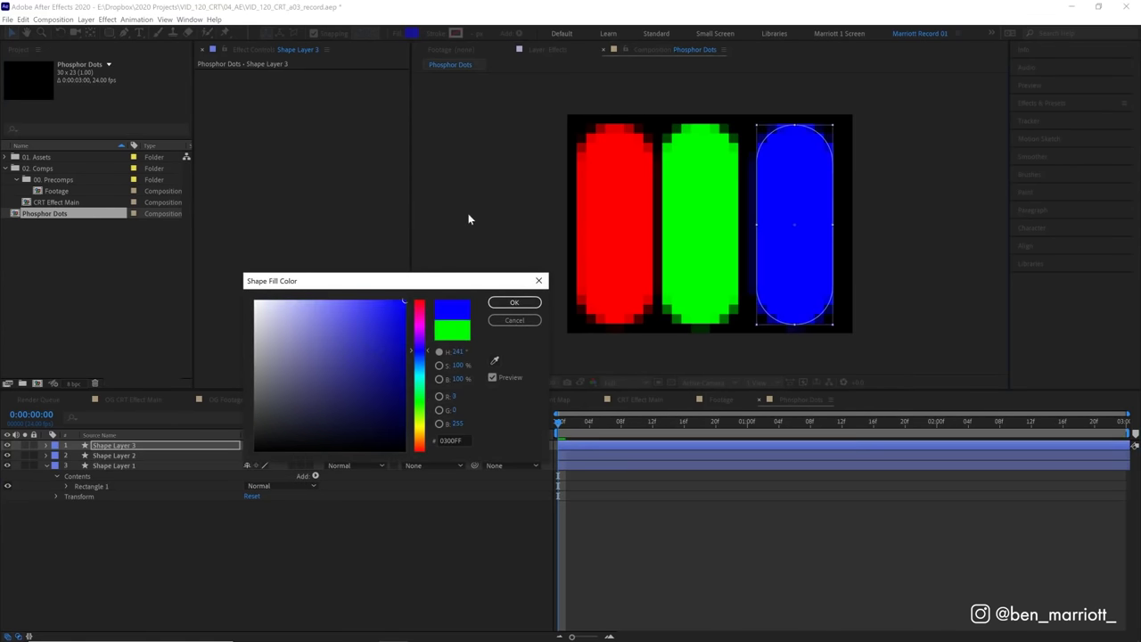
pyautogui.click(453, 396)
pyautogui.write('0')
pyautogui.click(514, 302)
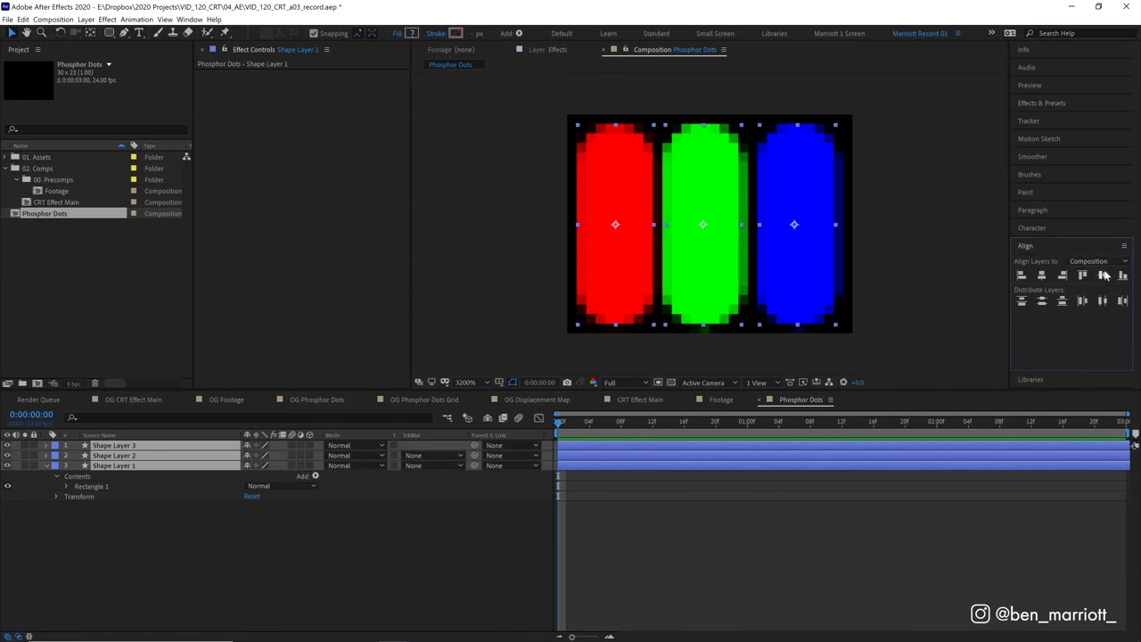
# Step: Distribute the three capsules evenly across, relative to the selection, and deselect them
pyautogui.click(1100, 263)
pyautogui.click(1100, 274)
pyautogui.click(1043, 302)
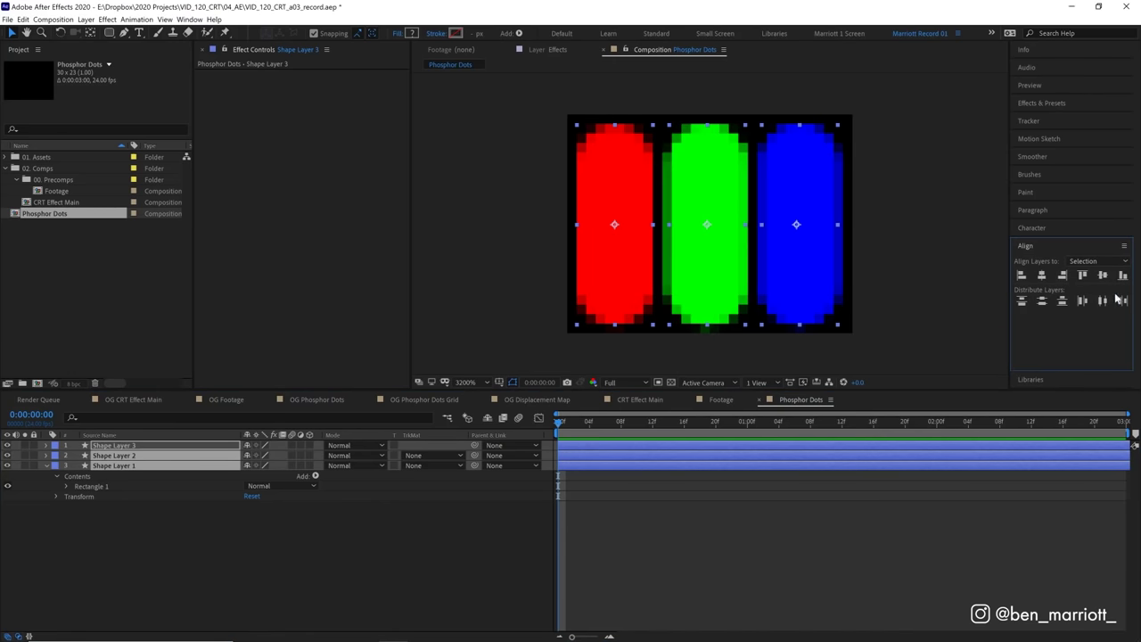
pyautogui.click(1026, 245)
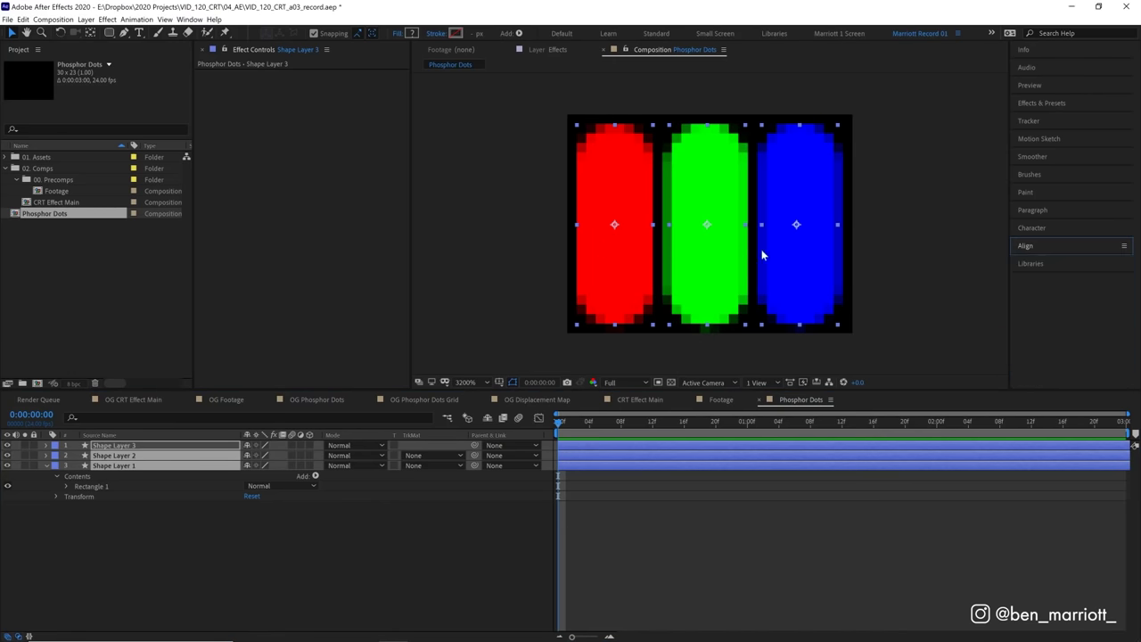
pyautogui.hotkey('ctrl', 'shift', 'a')
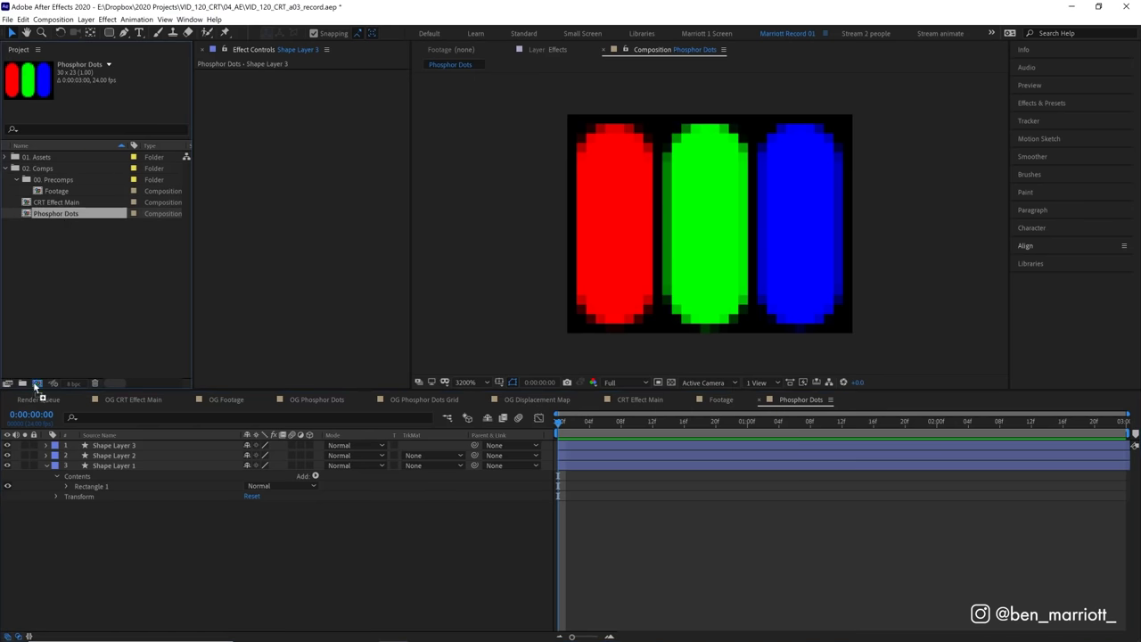
# Step: Create a new composition from Phosphor Dots and rename it Phosphor Dots Grid
pyautogui.moveTo(37, 386); pyautogui.dragTo(37, 385)
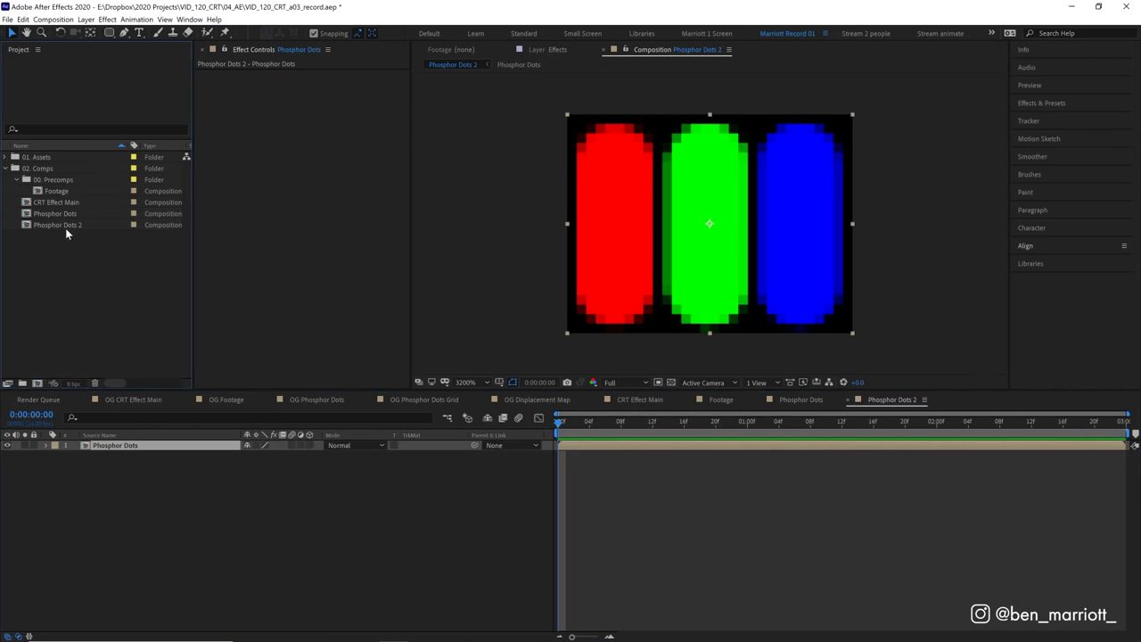
pyautogui.press('Return')
pyautogui.press('Right')
pyautogui.press('BackSpace')
pyautogui.write('Grid')
pyautogui.press('Return')
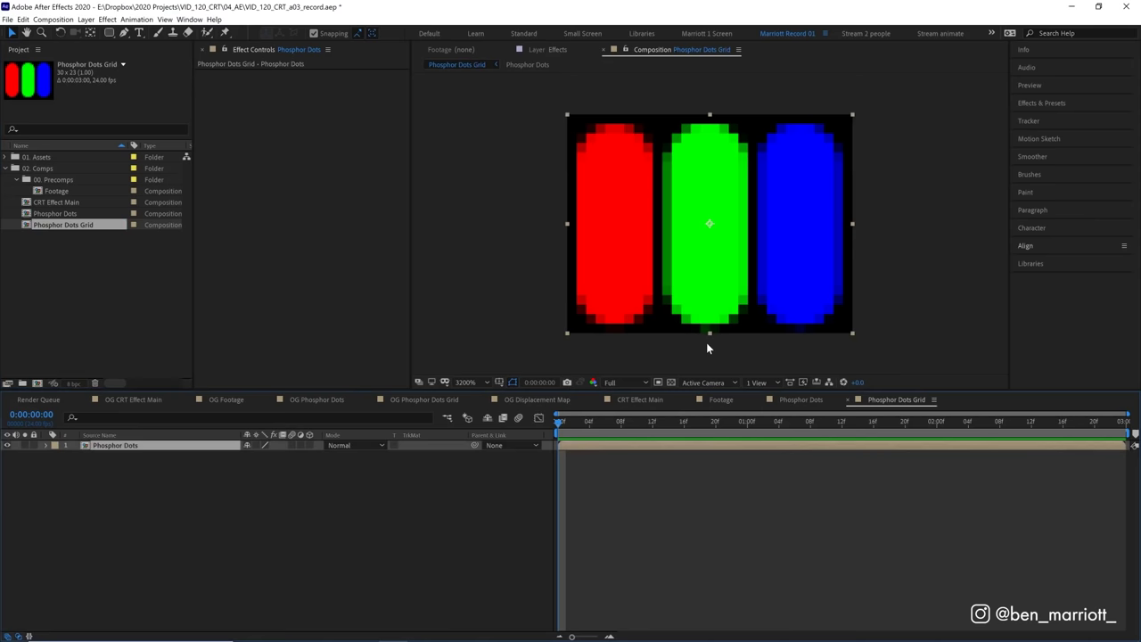
# Step: Set the Phosphor Dots Grid composition size to 3840 x 2160 px
pyautogui.hotkey('ctrl', 'k')
pyautogui.moveTo(788, 241); pyautogui.dragTo(628, 215)
pyautogui.click(592, 303)
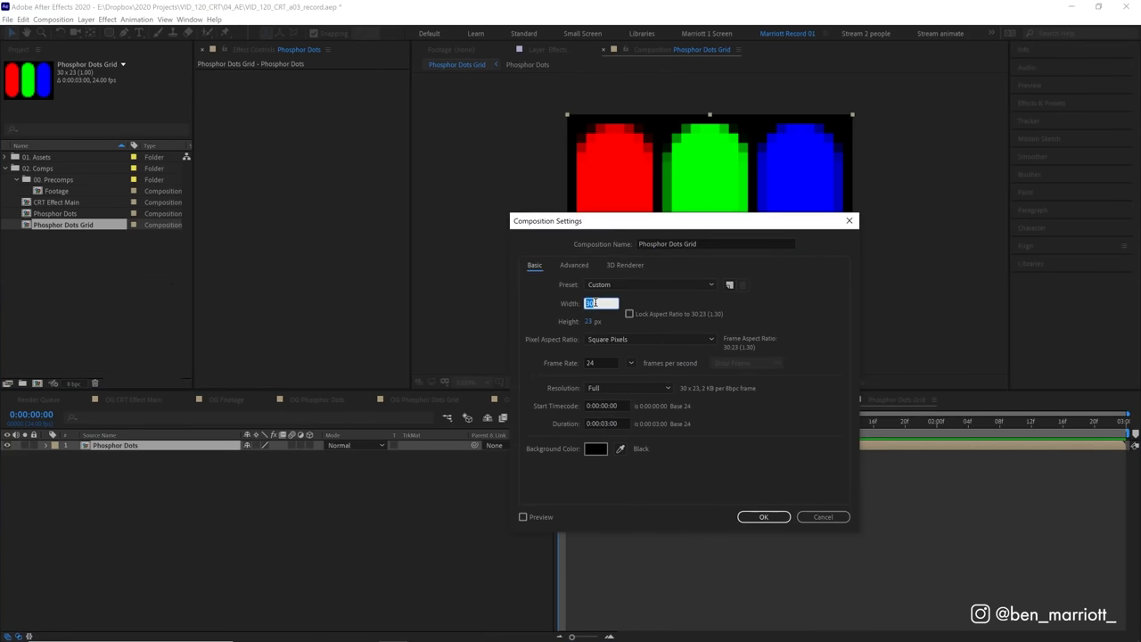
pyautogui.write('3840')
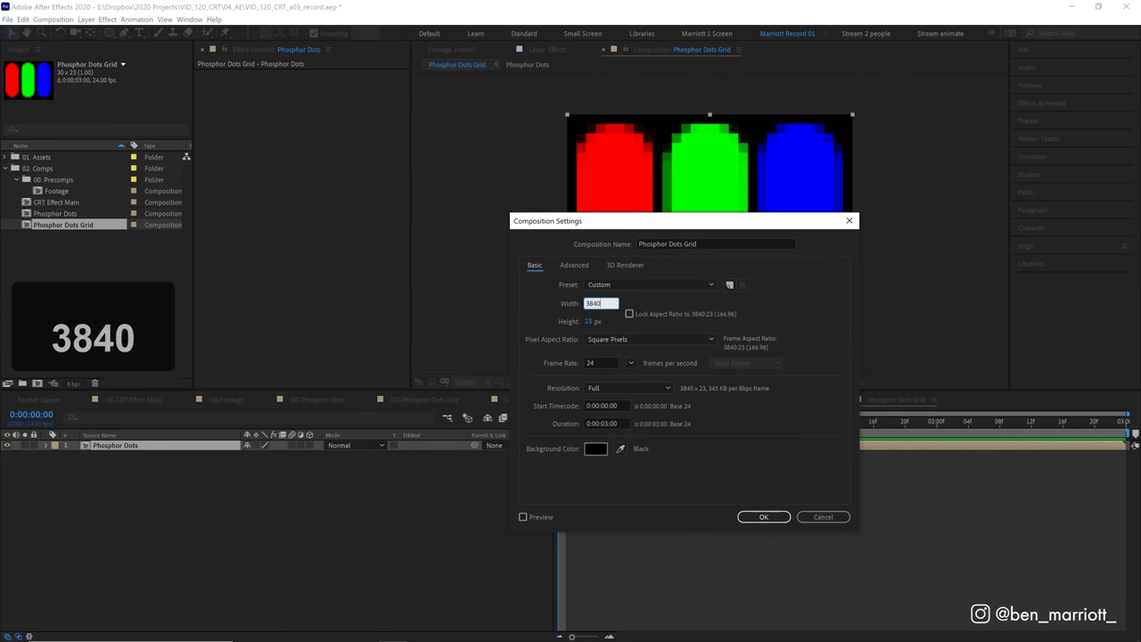
pyautogui.click(597, 321)
pyautogui.write('2160')
pyautogui.press('Return')
# Step: Find the CC RepeTile effect and apply it to the Phosphor Dots layer
pyautogui.scroll(4, 728, 238)
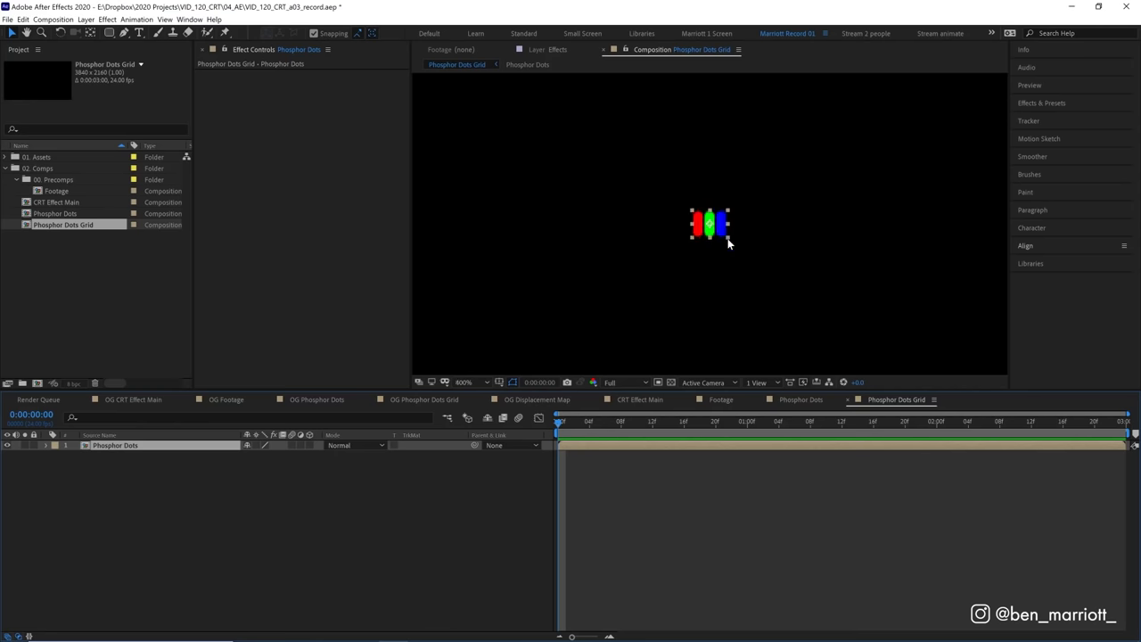
pyautogui.press(',')
pyautogui.press(',')
pyautogui.press(',')
pyautogui.press(',')
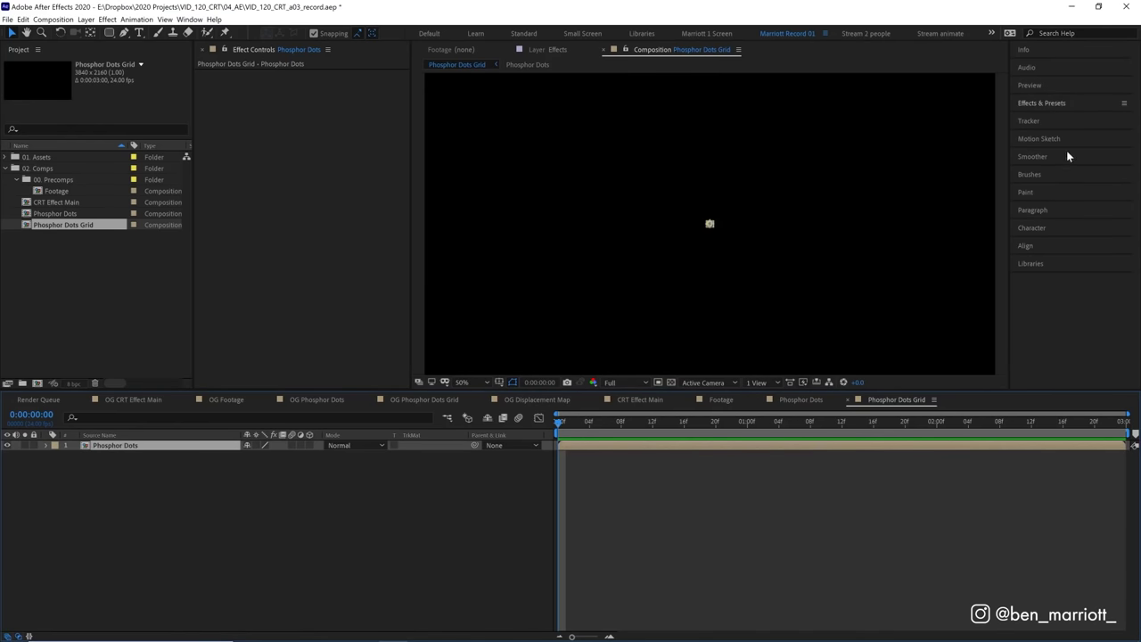
pyautogui.click(1059, 104)
pyautogui.click(1067, 119)
pyautogui.write('cc re')
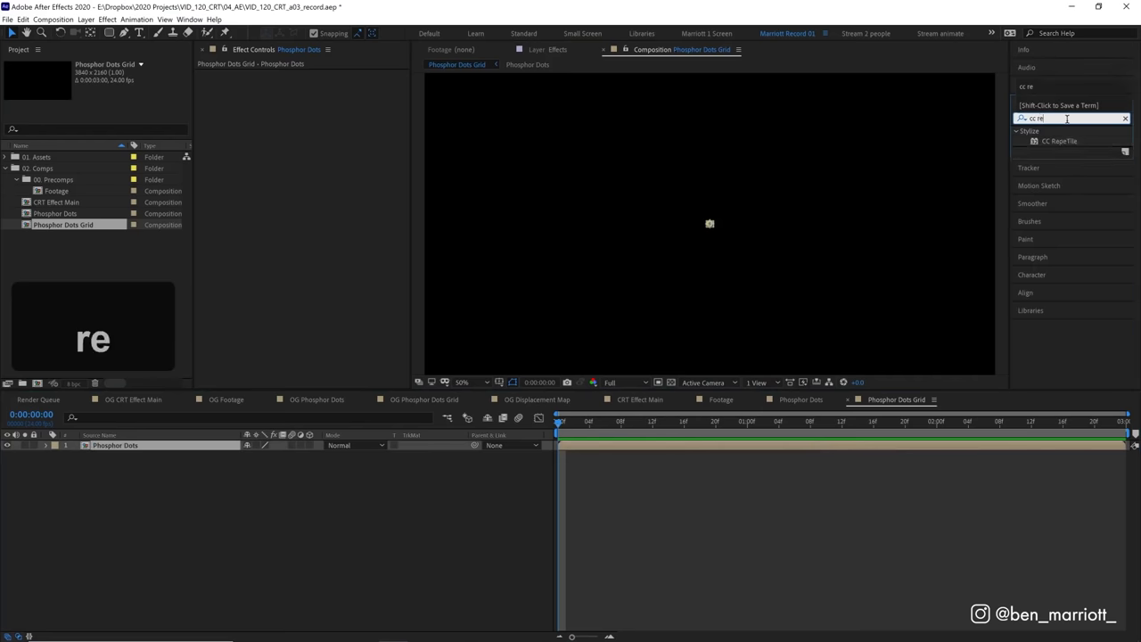
pyautogui.moveTo(1059, 141); pyautogui.dragTo(389, 86)
# Step: Tile the dots across the whole composition with CC RepeTile expanded 2408 right, 2050 left, 1330 down and 1340 up
pyautogui.scroll(-2, 624, 241)
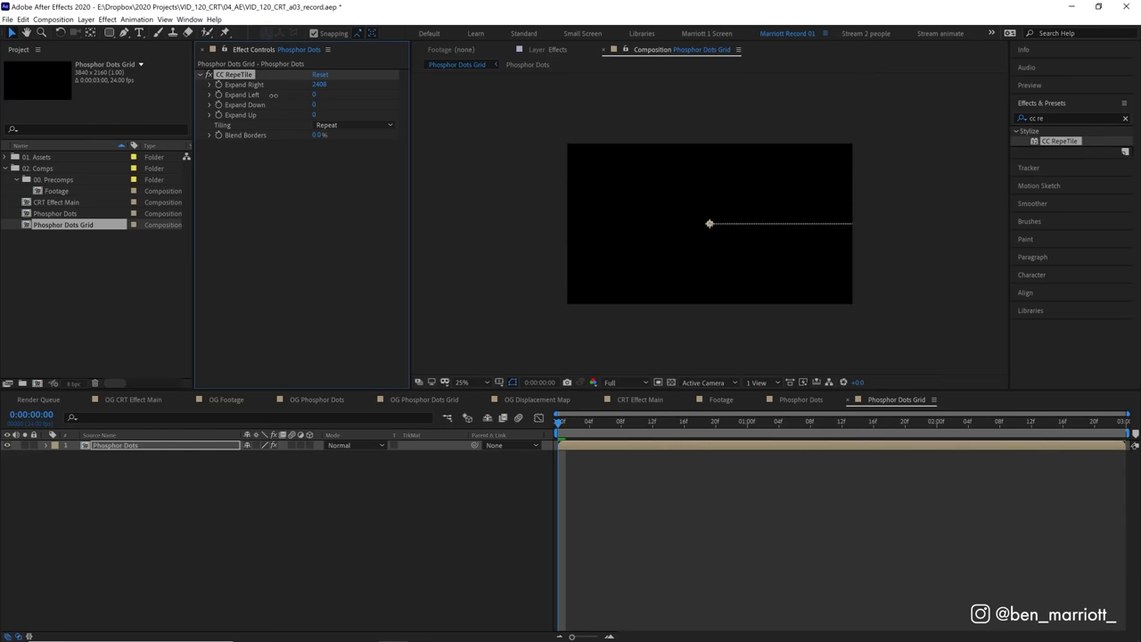
pyautogui.moveTo(273, 95); pyautogui.dragTo(394, 99)
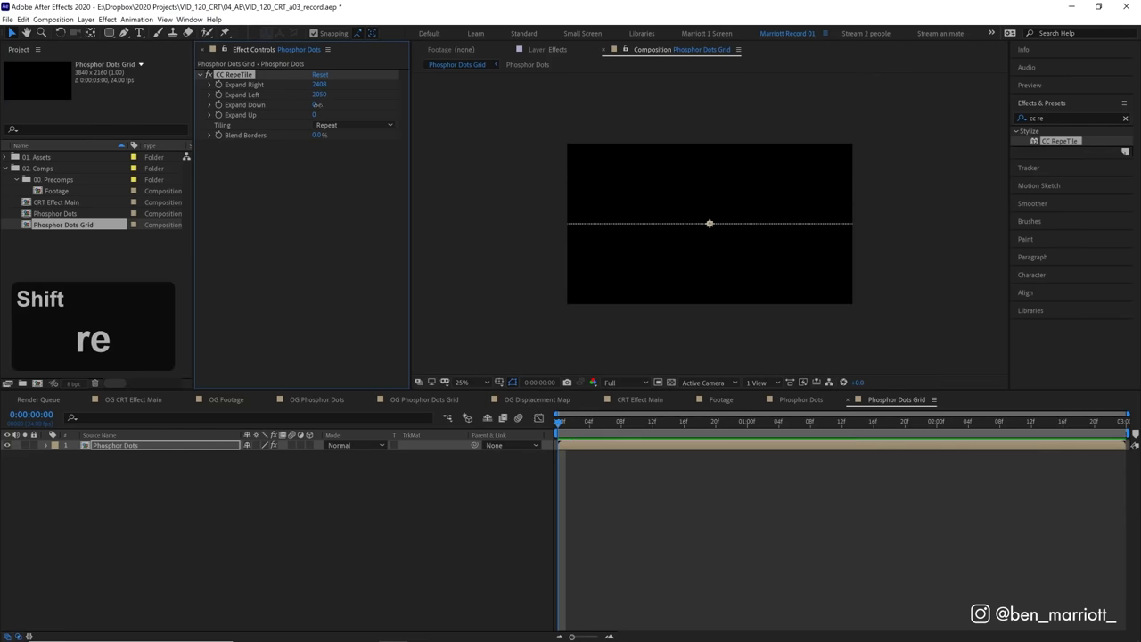
pyautogui.moveTo(314, 104); pyautogui.dragTo(387, 108)
pyautogui.scroll(8, 606, 266)
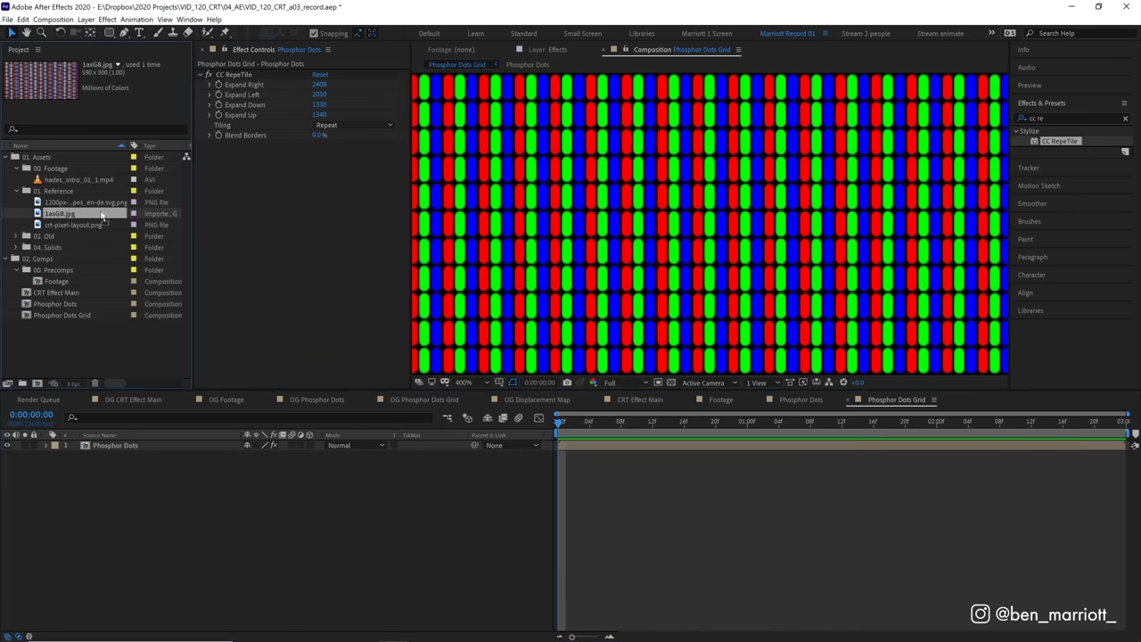
# Step: Overlay the reference image 1asG8.jpg on the phosphor dot grid for comparison, then delete it from the composition
pyautogui.moveTo(102, 216); pyautogui.dragTo(714, 201)
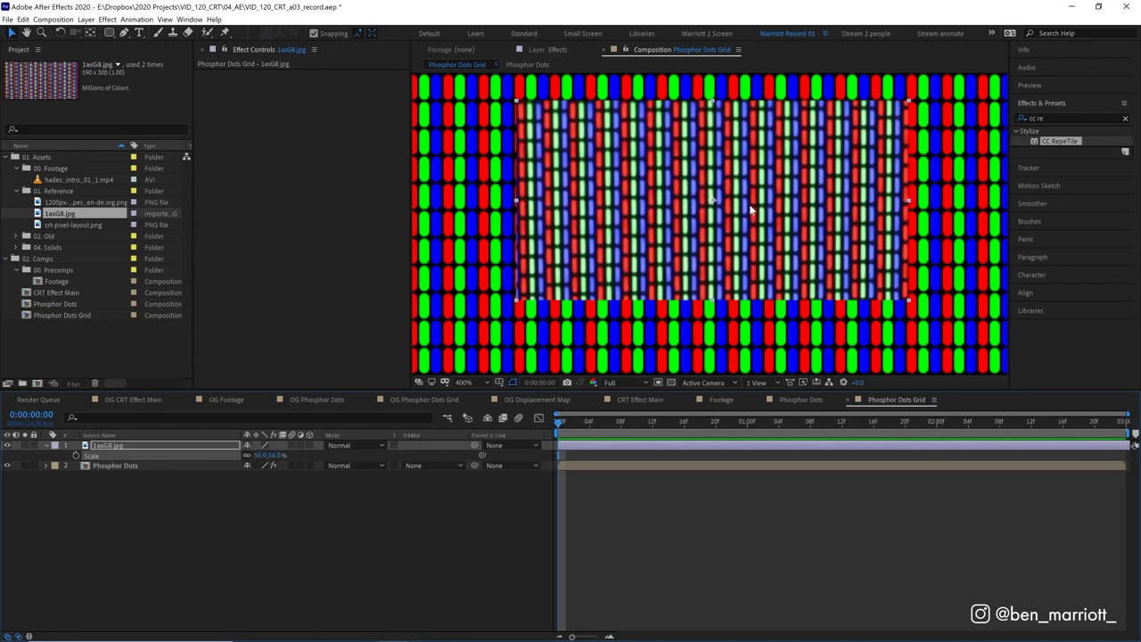
pyautogui.press('s')
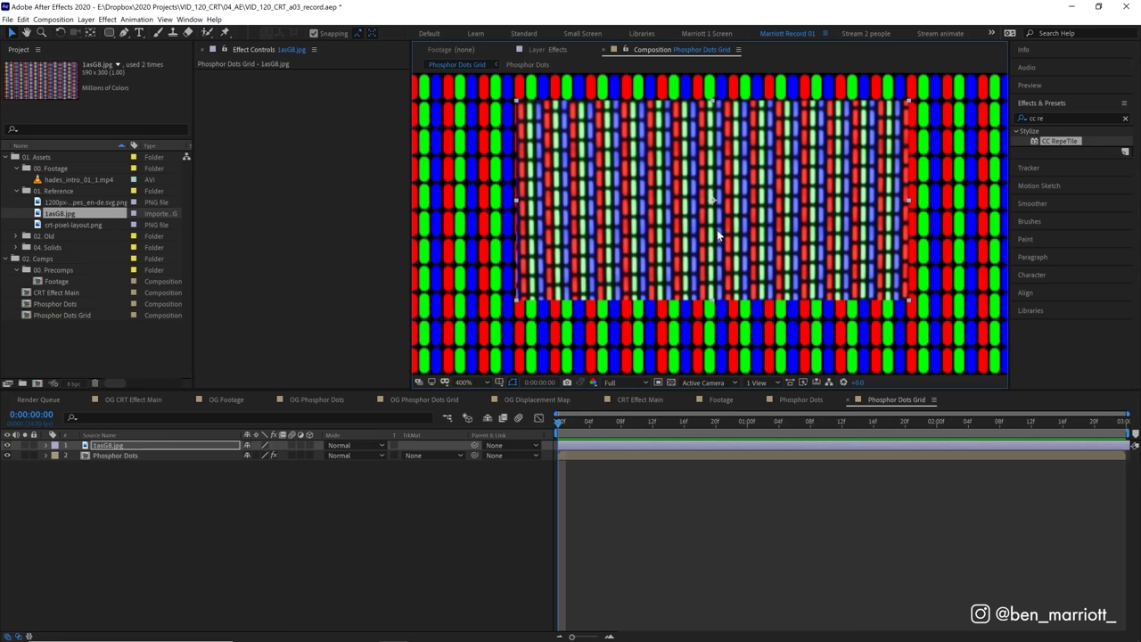
pyautogui.click(585, 449)
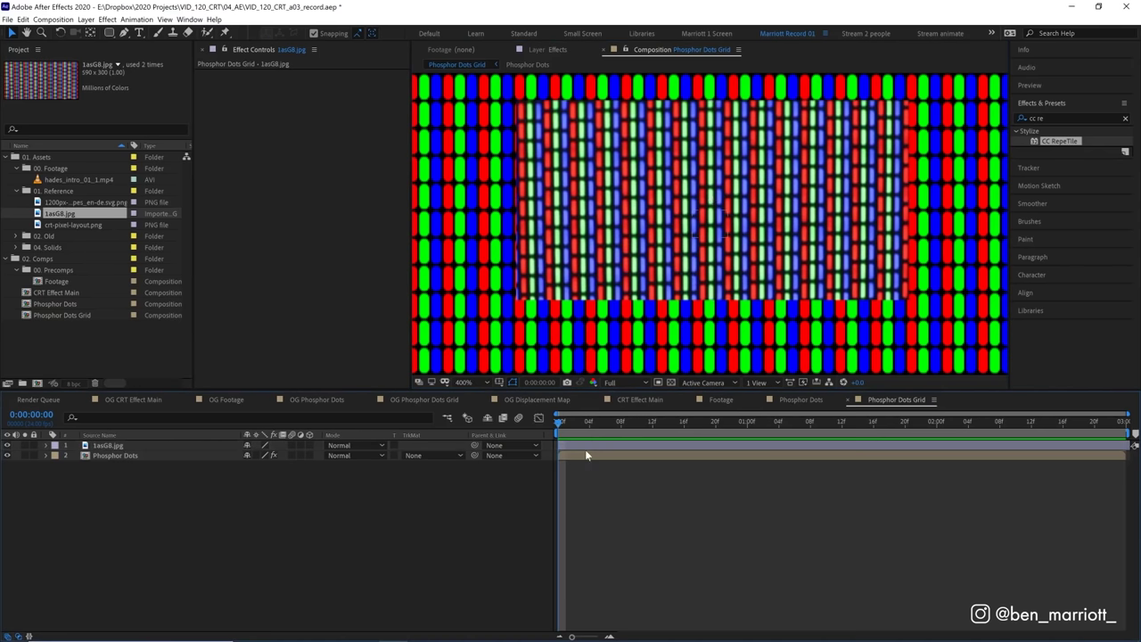
pyautogui.click(585, 446)
pyautogui.press('BackSpace')
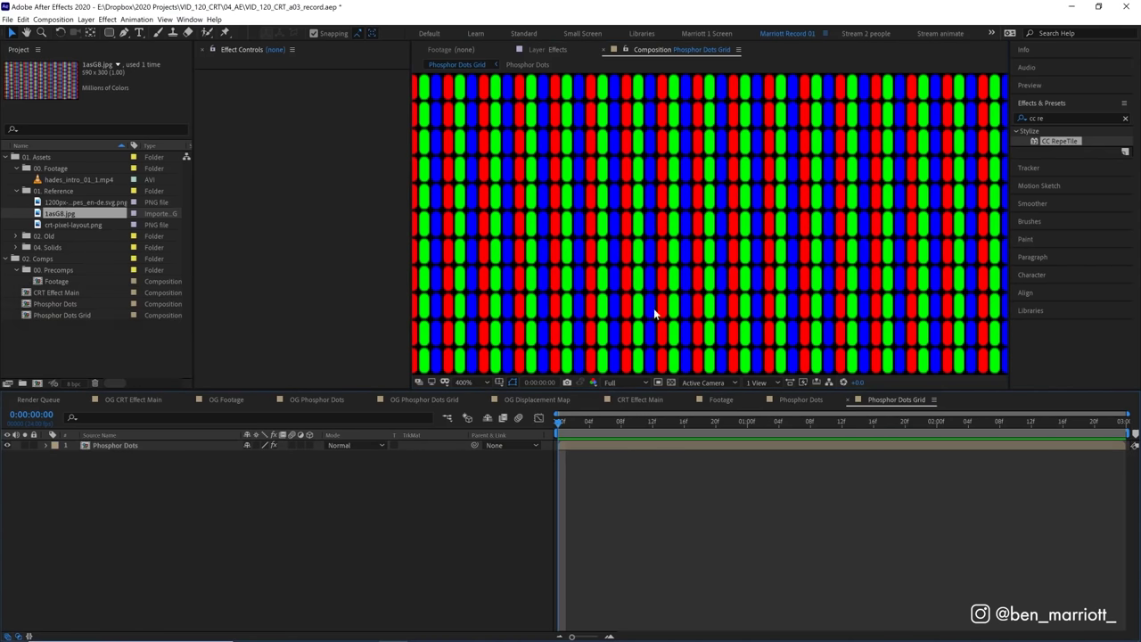
# Step: Create a white 3840 x 2160 px solid named Dispalcement Map in the Phosphor Dots Grid composition
pyautogui.hotkey('ctrl', 'y')
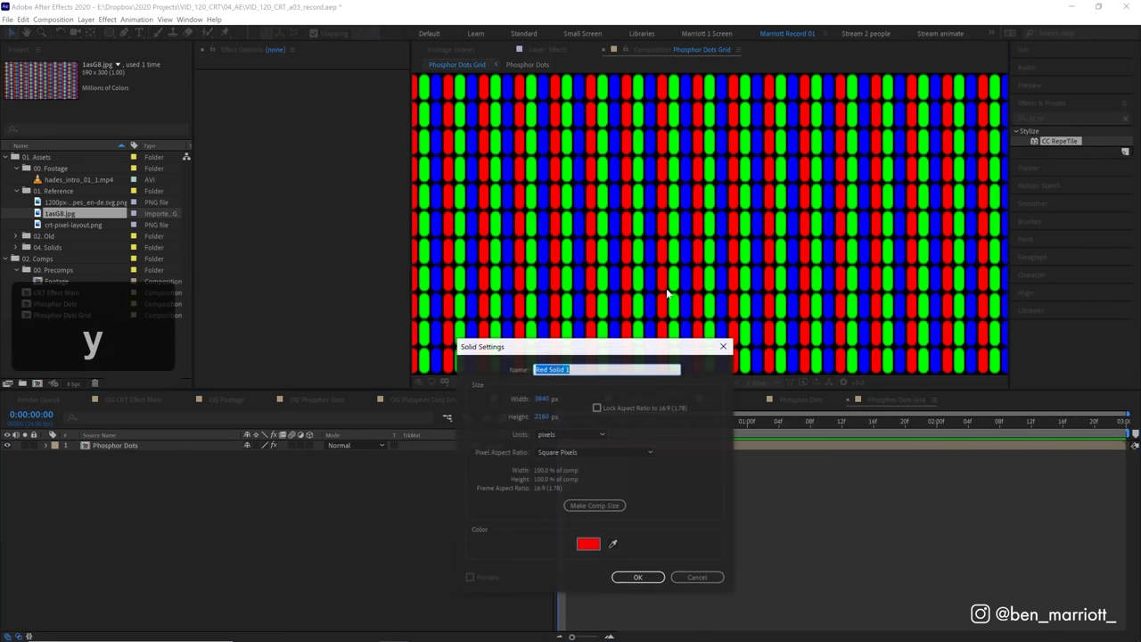
pyautogui.click(587, 544)
pyautogui.click(255, 298)
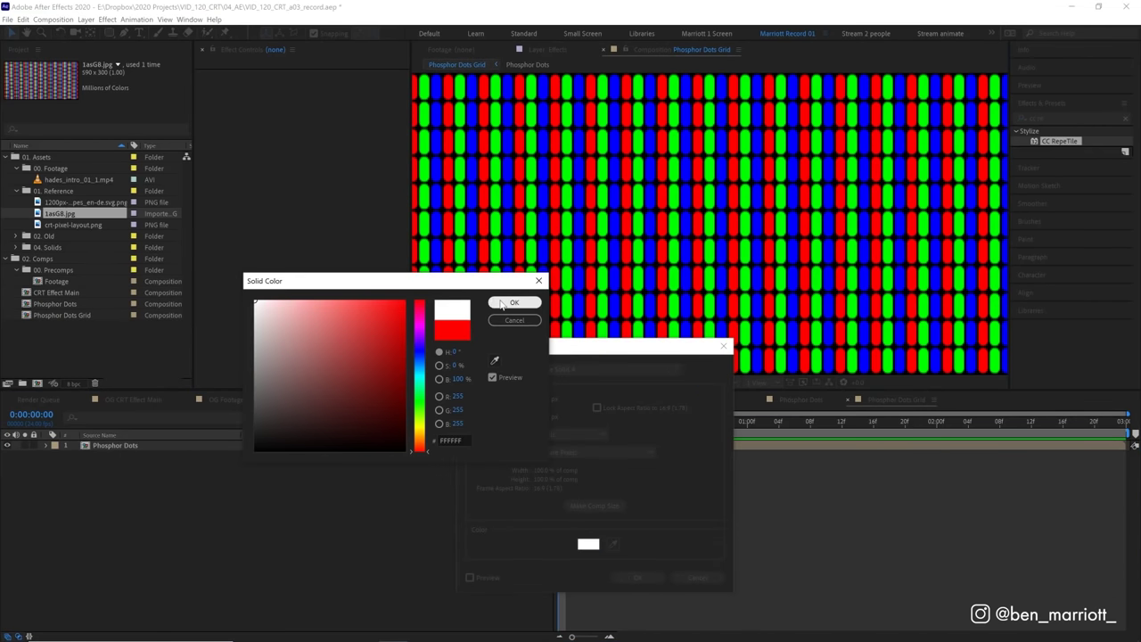
pyautogui.click(514, 302)
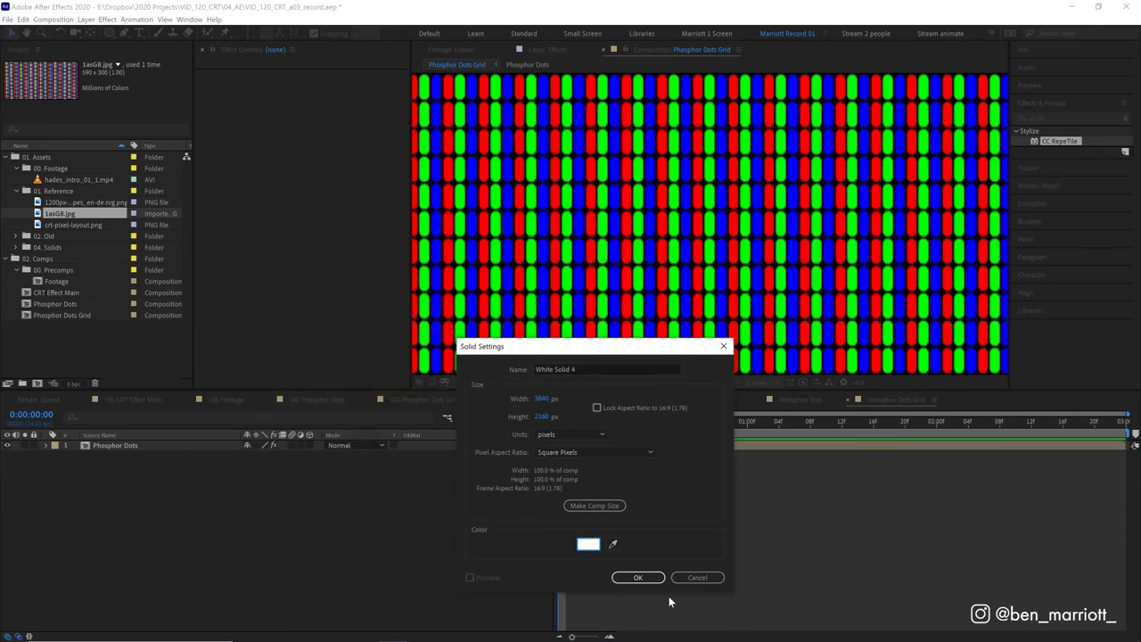
pyautogui.write('Dispalcement <a')
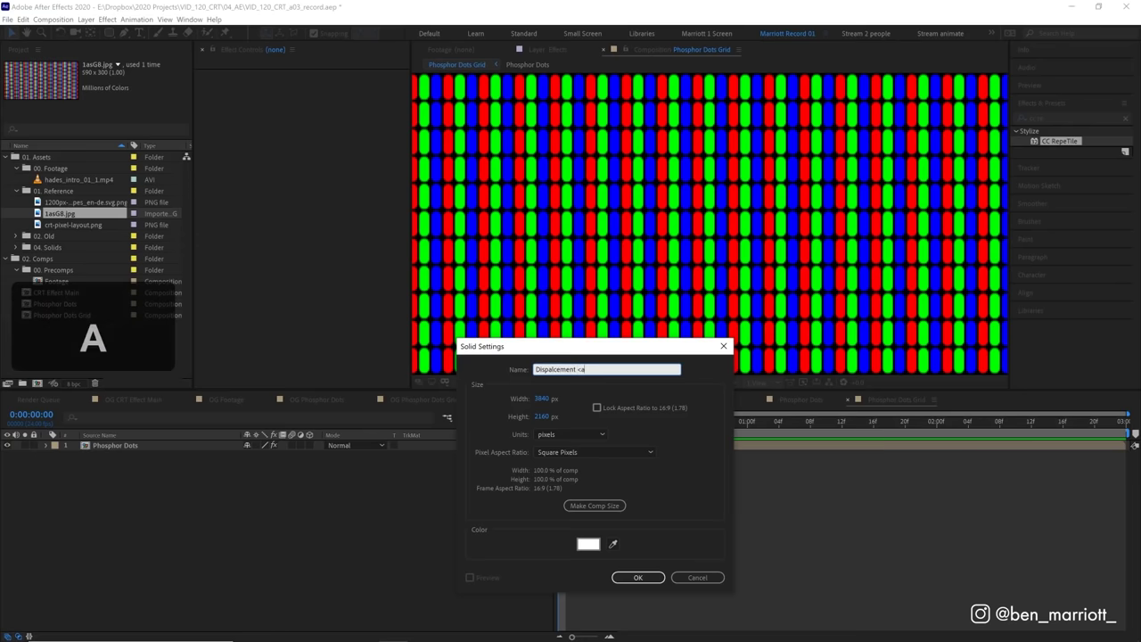
pyautogui.write('p')
pyautogui.press('Return')
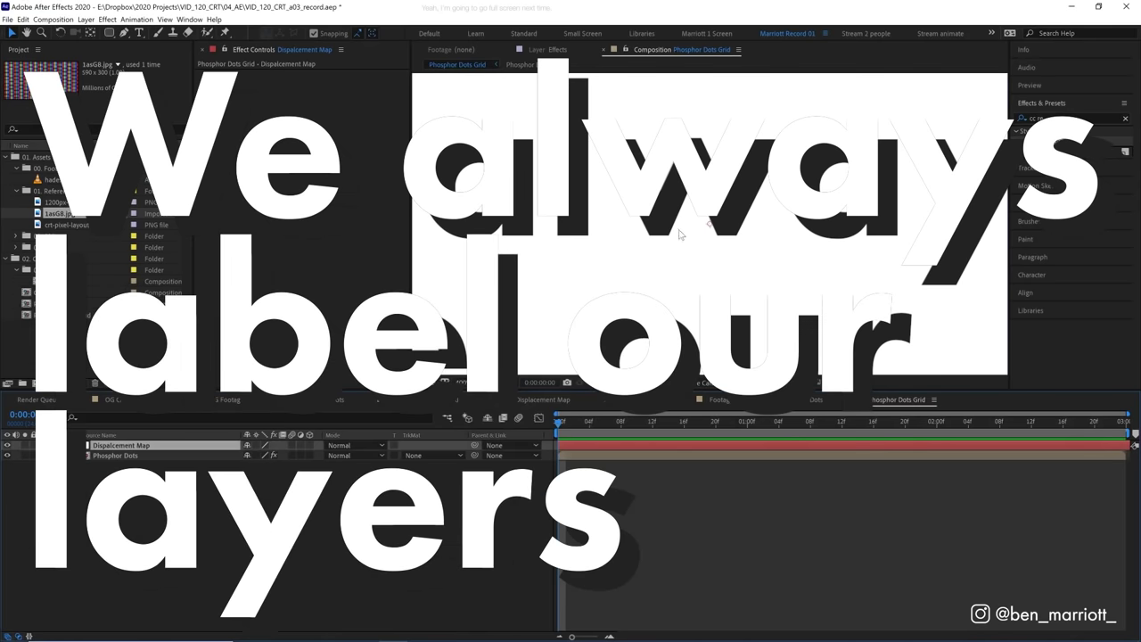
# Step: Find the Venetian Blinds effect and apply it to the Dispalcement Map solid
pyautogui.click(9, 445)
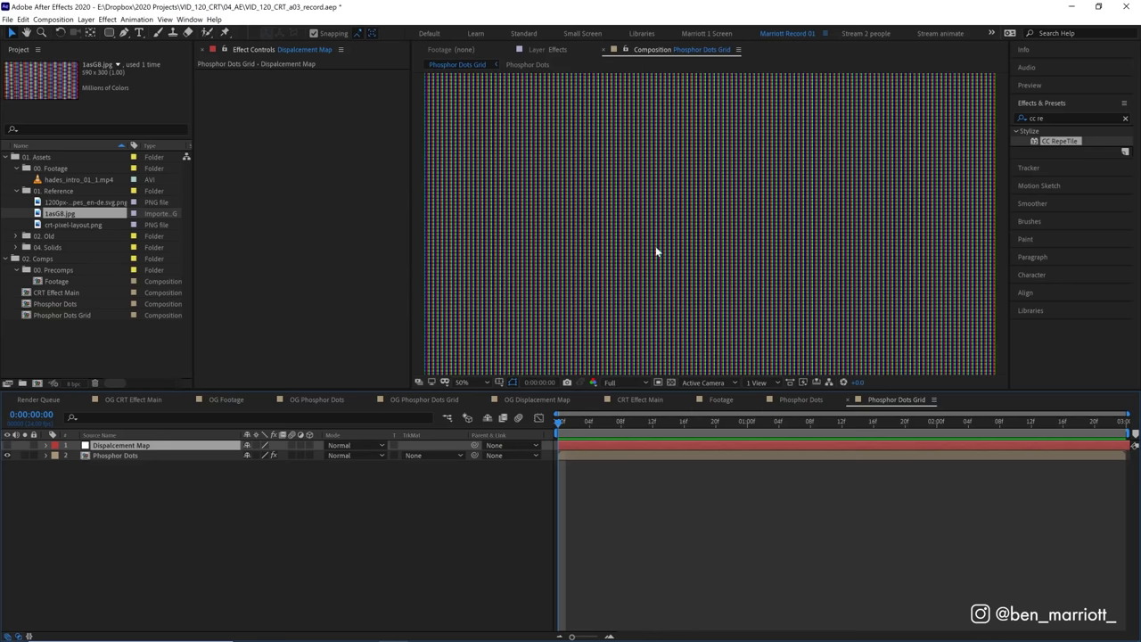
pyautogui.click(8, 445)
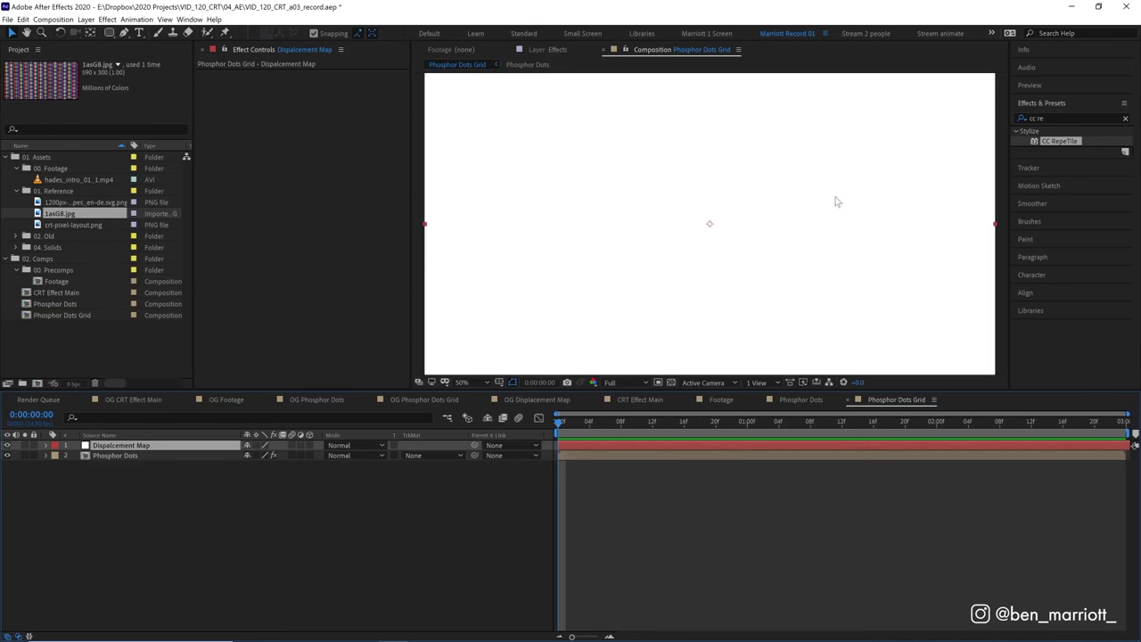
pyautogui.click(1050, 118)
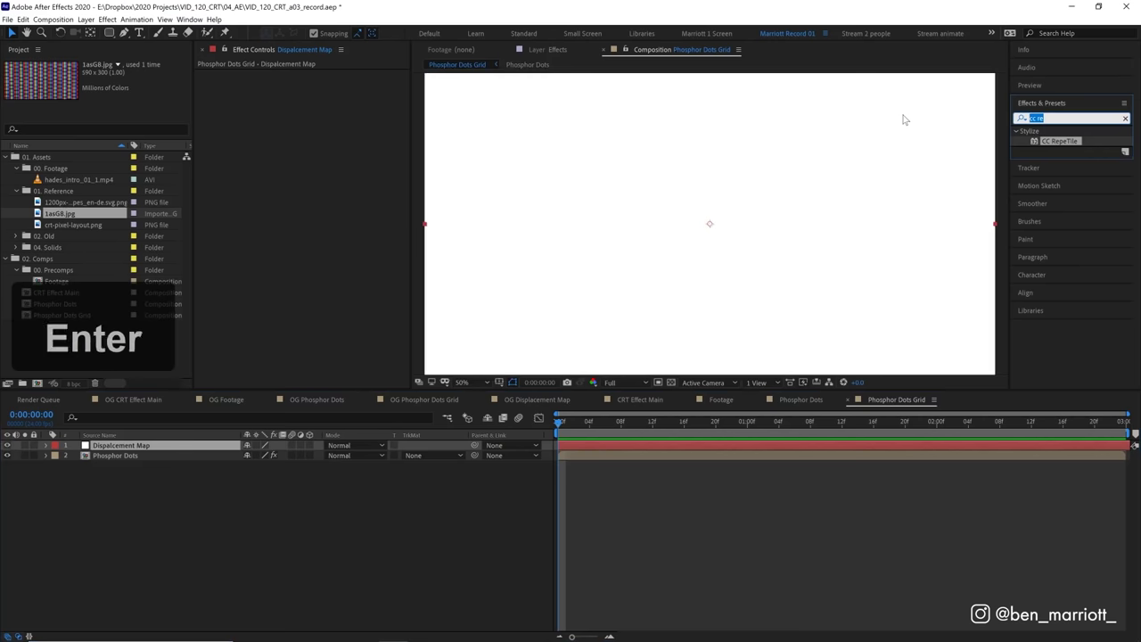
pyautogui.write('ene')
pyautogui.moveTo(1075, 181); pyautogui.dragTo(668, 214)
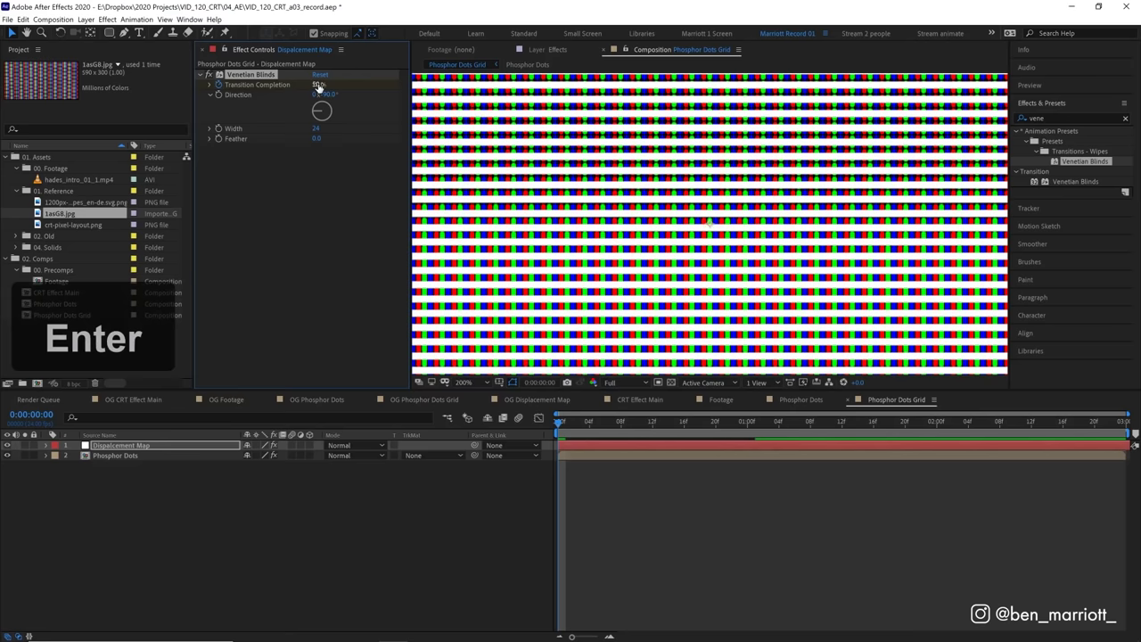
# Step: Set Venetian Blinds to 50% transition completion, 0° direction and a width of 60 for vertical stripes
pyautogui.write('0')
pyautogui.press('Return')
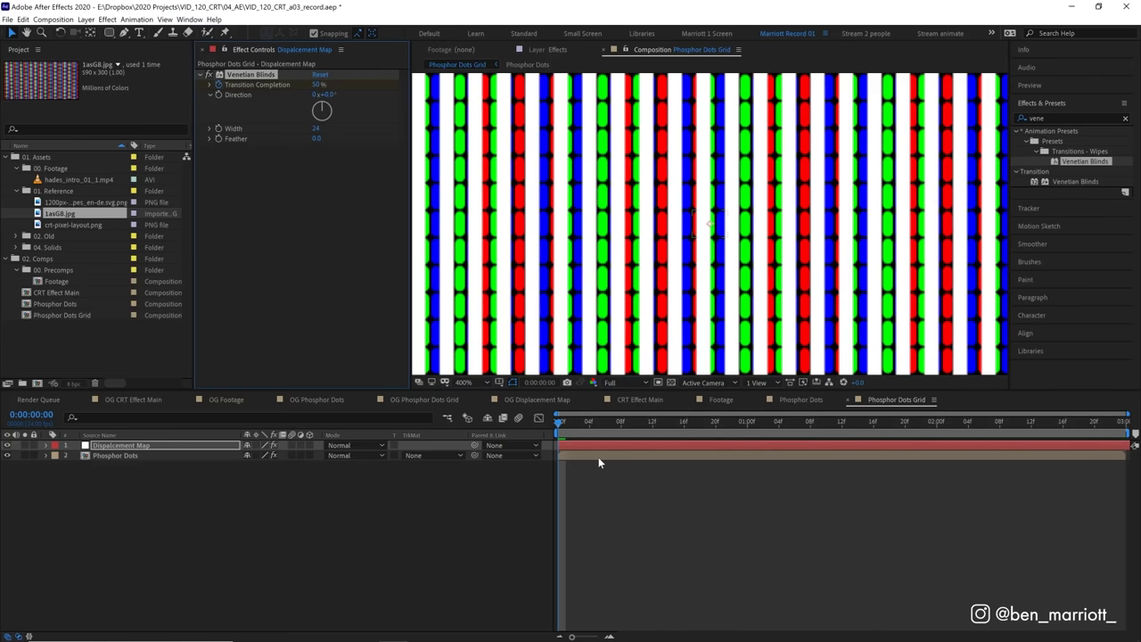
pyautogui.click(601, 456)
pyautogui.hotkey('ctrl', 'Up')
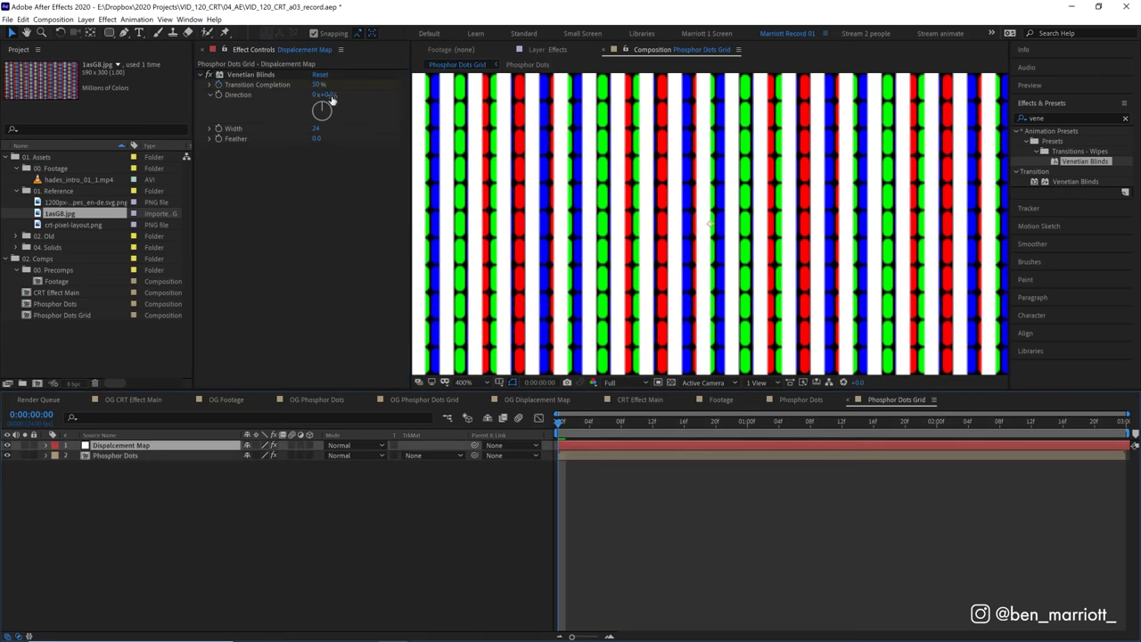
pyautogui.click(317, 128)
pyautogui.write('60')
pyautogui.press('Return')
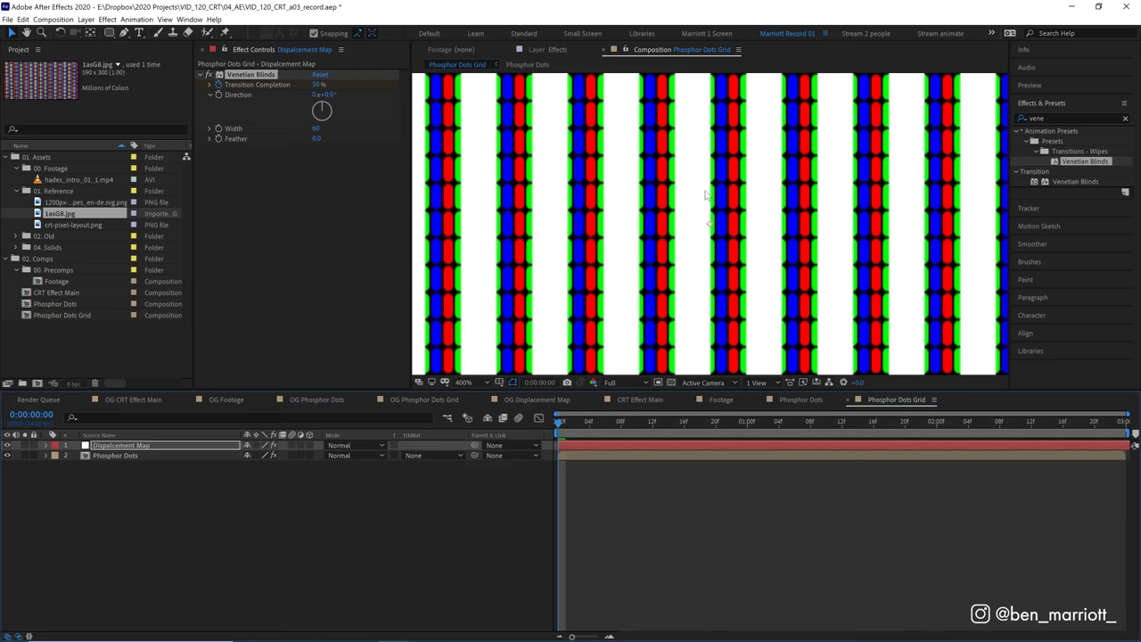
# Step: Nudge the Dispalcement Map layer left until its white stripes line up with the edges of the phosphor dot columns
pyautogui.hotkey('shift', 'Left')
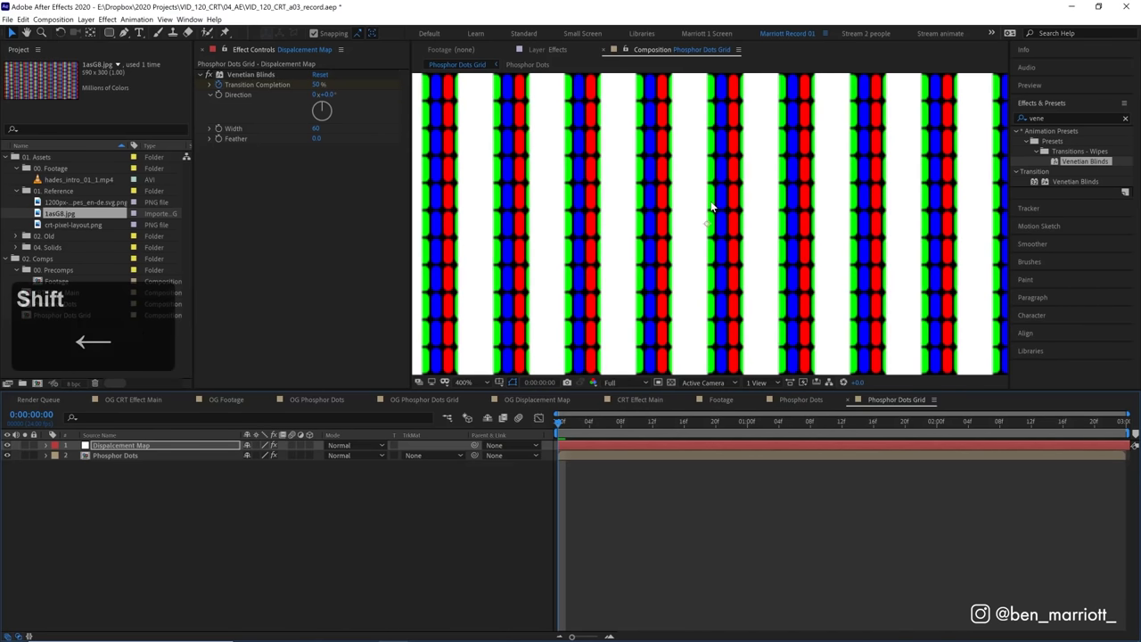
pyautogui.press('Left')
pyautogui.press('Left')
pyautogui.press('Left')
pyautogui.press('Left')
pyautogui.press('Left')
pyautogui.press('Left')
pyautogui.press('Right')
pyautogui.scroll(-6, 711, 207)
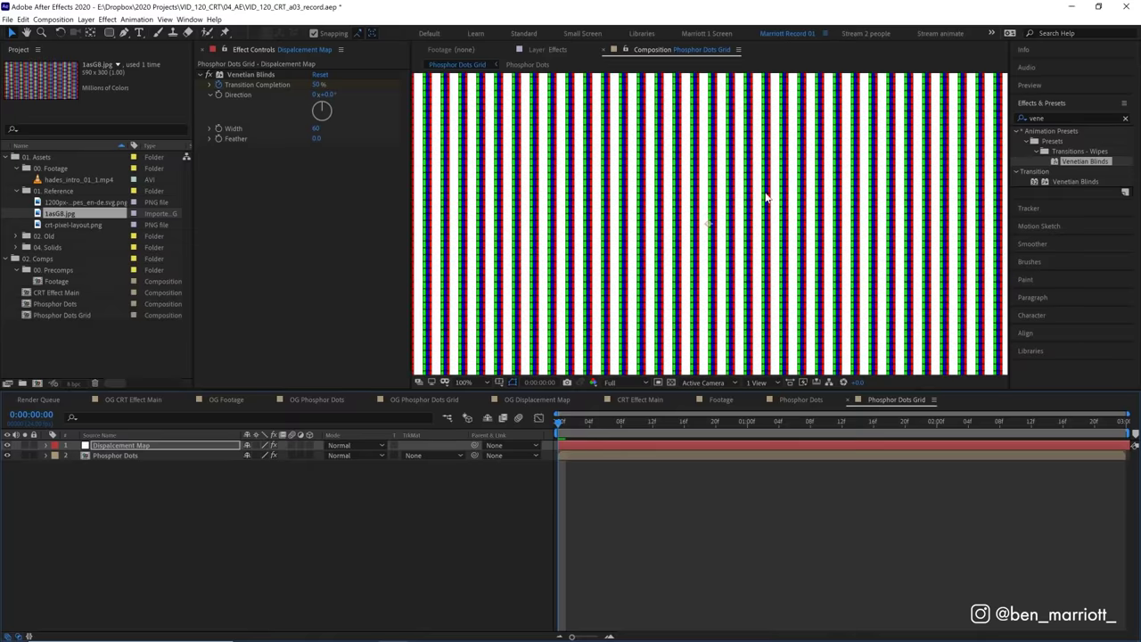
pyautogui.scroll(-1, 720, 243)
pyautogui.scroll(3, 720, 244)
# Step: Pre-compose the striped solid as Dispalcement Map, moving all attributes into the new composition
pyautogui.click(574, 446)
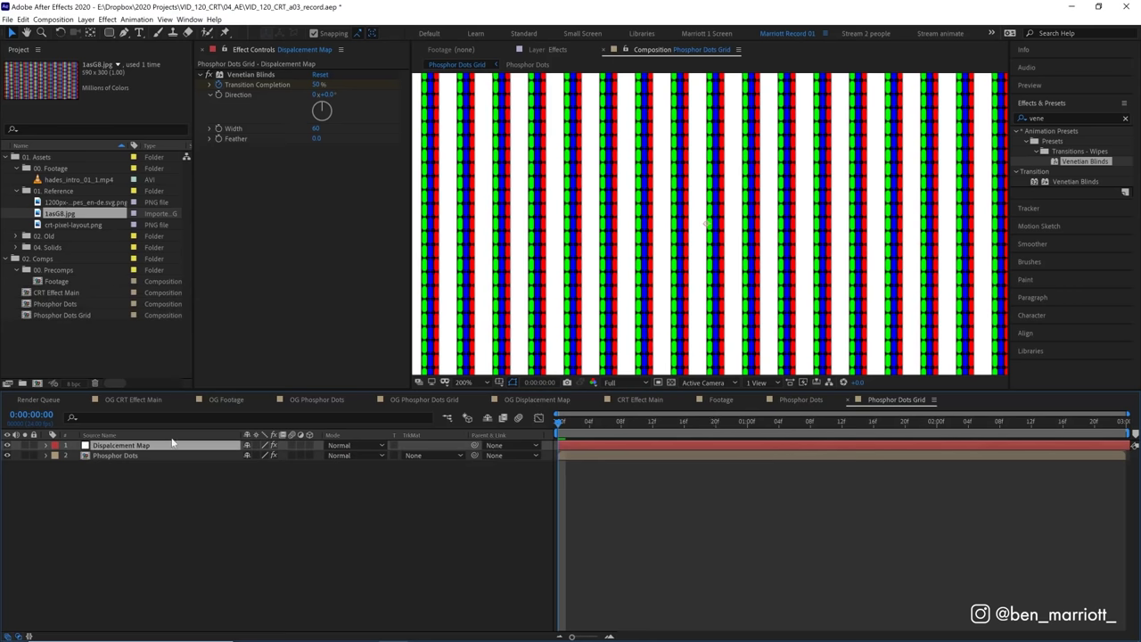
pyautogui.hotkey('ctrl', 'z')
pyautogui.hotkey('ctrl', 'shift', 'c')
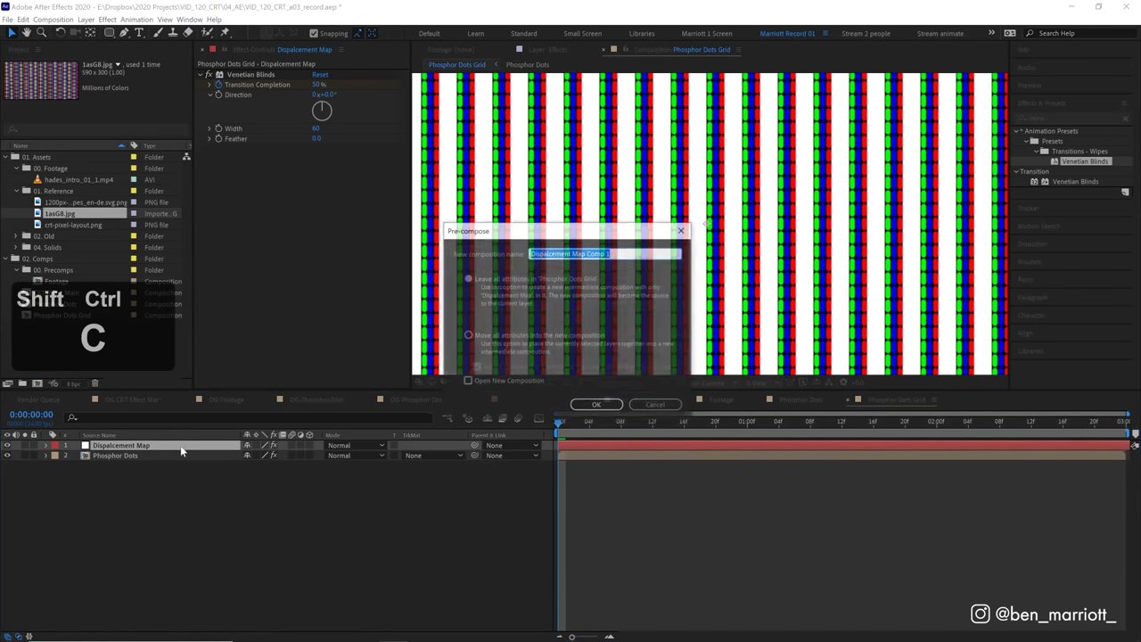
pyautogui.click(540, 337)
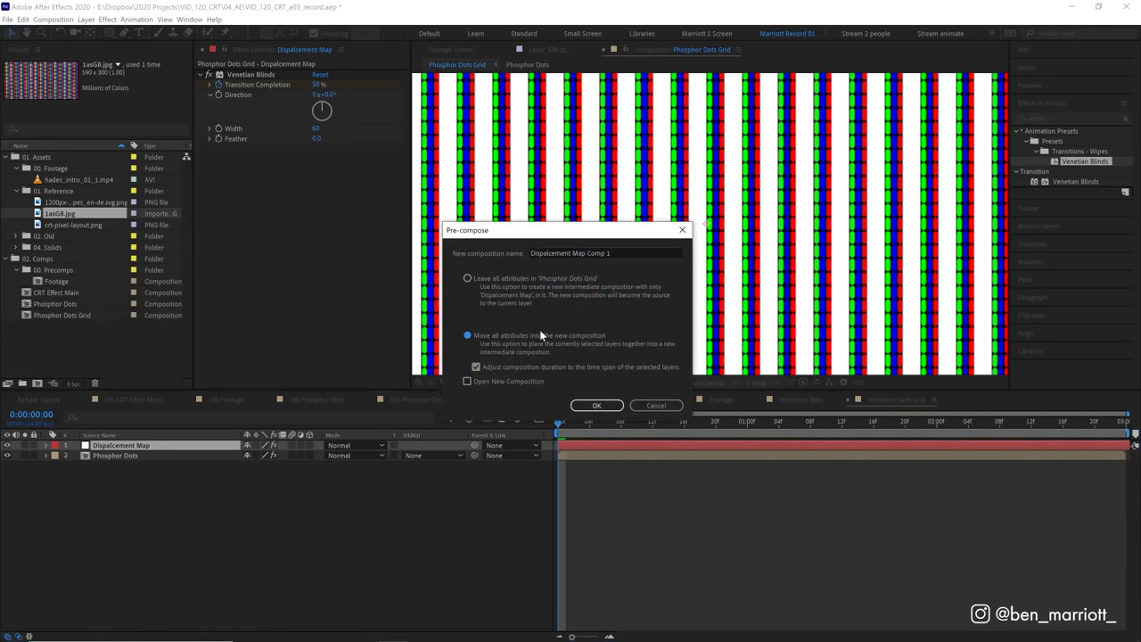
pyautogui.moveTo(585, 253); pyautogui.dragTo(624, 253)
pyautogui.press('BackSpace')
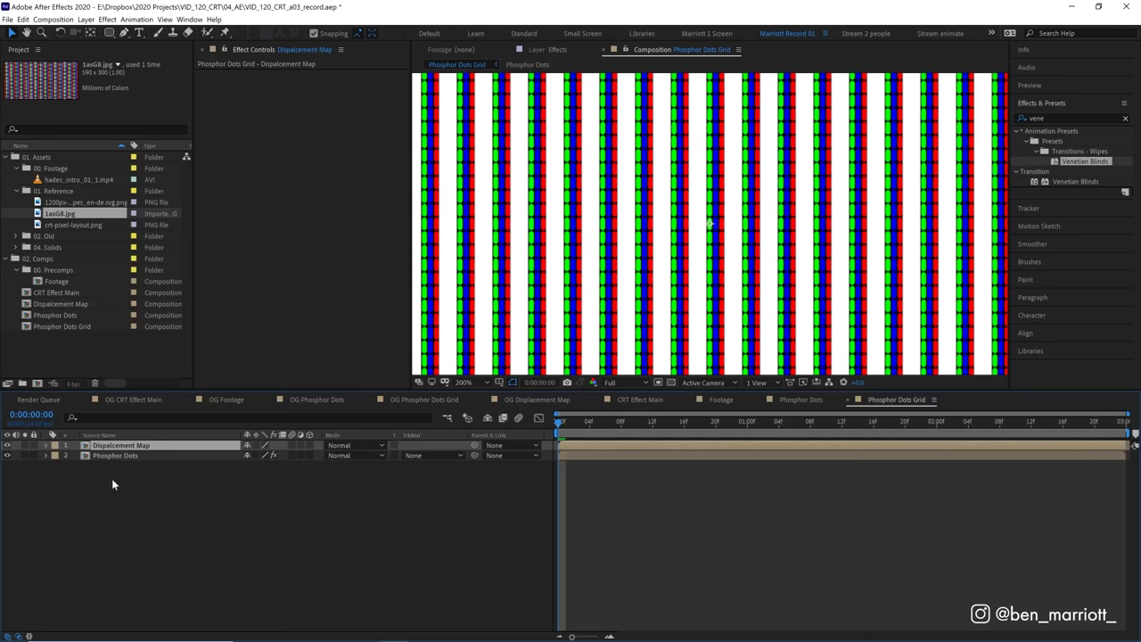
# Step: Lower the opacity of the Dispalcement Map layer to 67% so the dots beneath show through
pyautogui.click(11, 459)
pyautogui.click(10, 456)
pyautogui.click(10, 456)
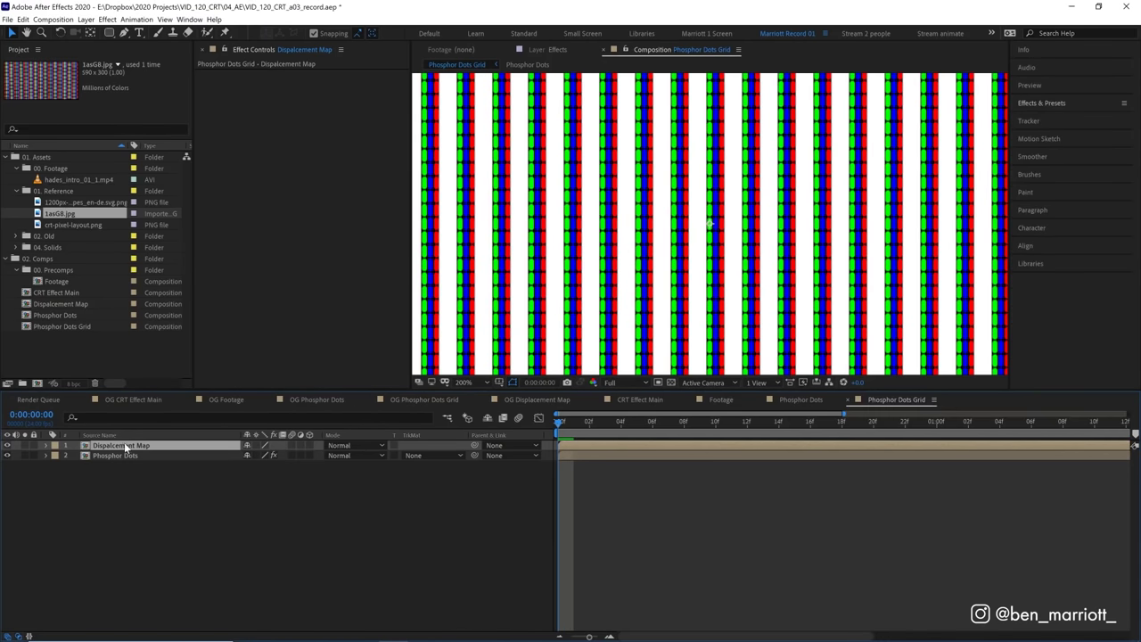
pyautogui.press('t')
pyautogui.moveTo(250, 456); pyautogui.dragTo(231, 456)
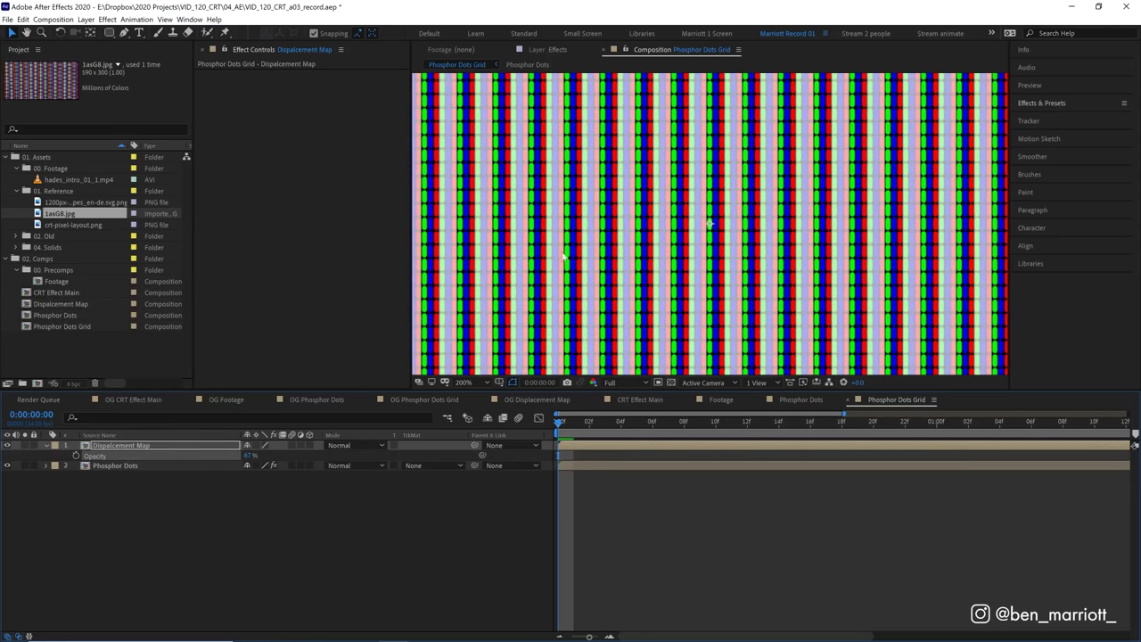
pyautogui.scroll(2, 656, 234)
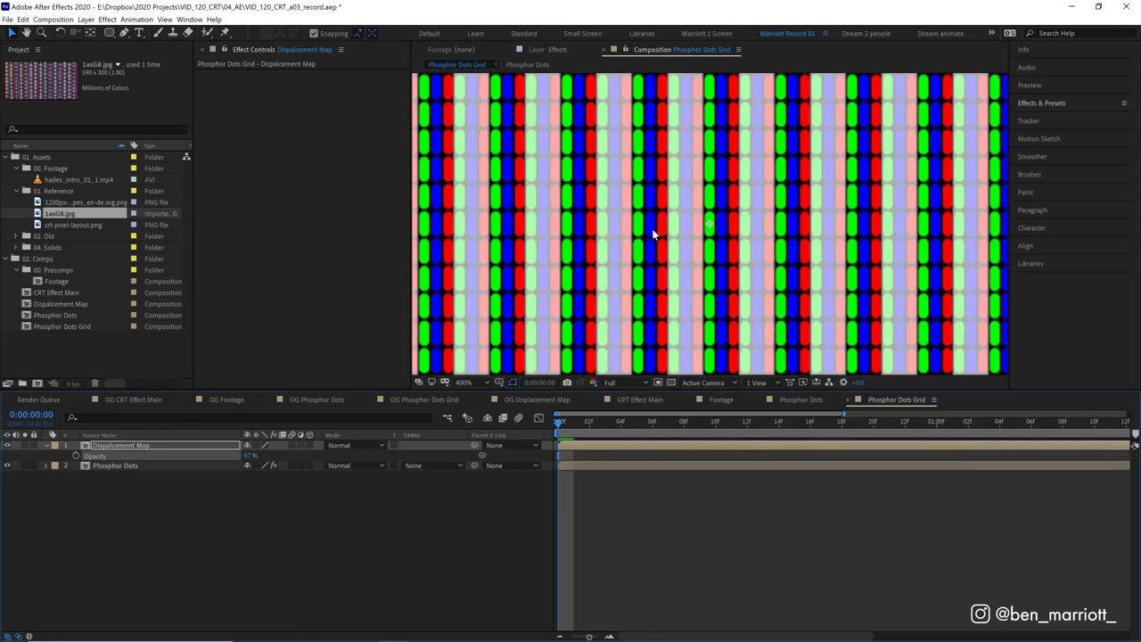
# Step: Apply the Displacement Map effect to the Phosphor Dots layer and use Dispalcement Map as its map layer
pyautogui.click(111, 467)
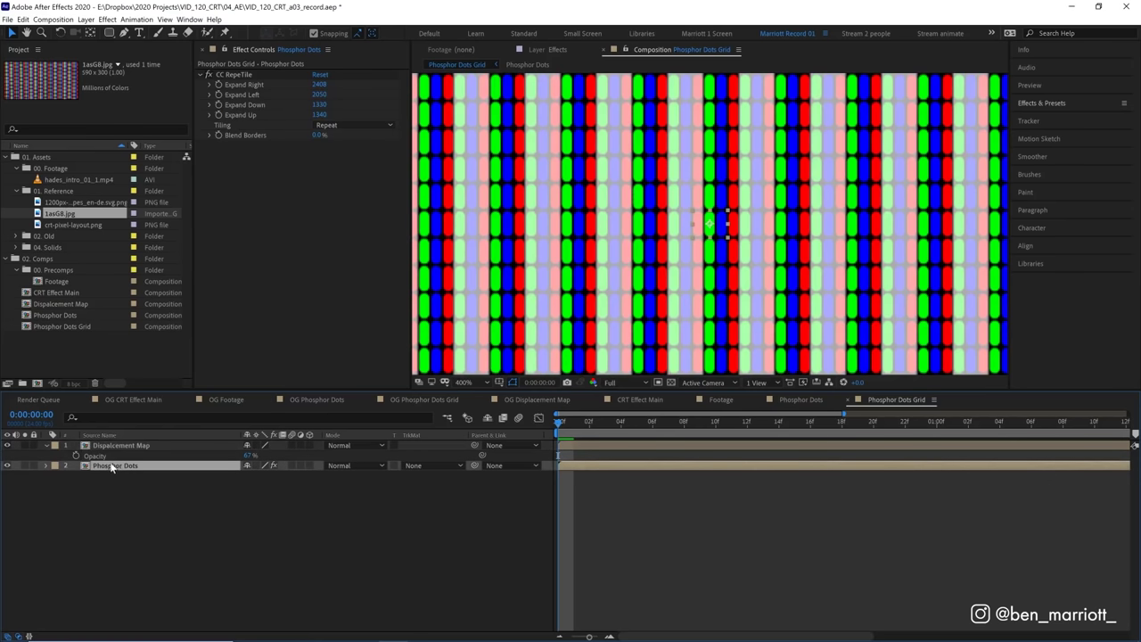
pyautogui.click(1039, 103)
pyautogui.click(1043, 118)
pyautogui.write('displ')
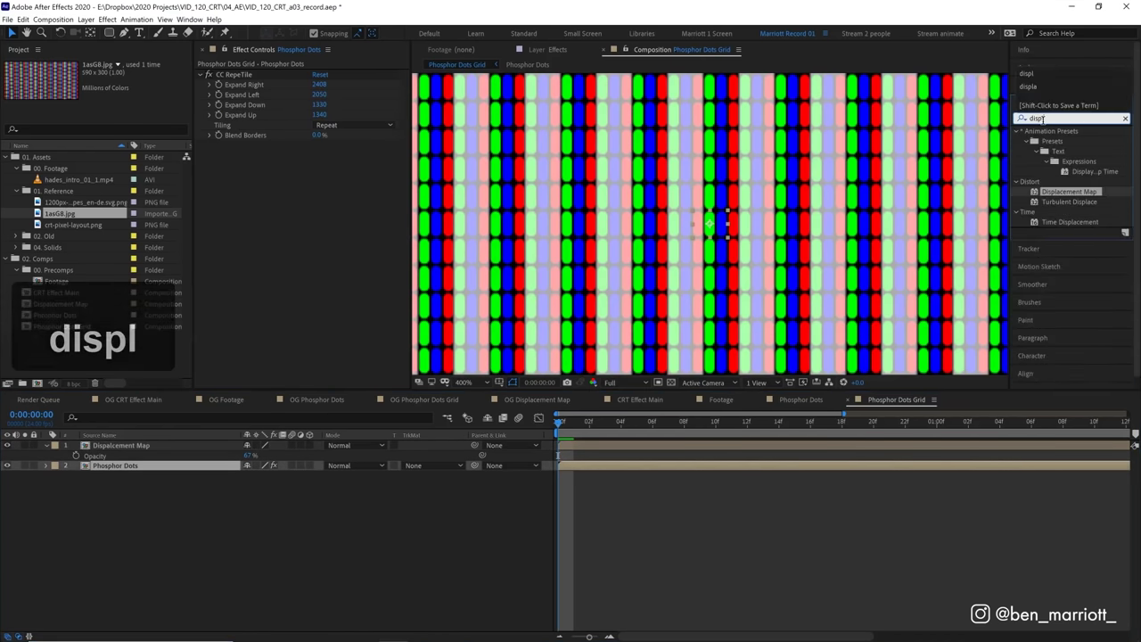
pyautogui.moveTo(1069, 191); pyautogui.dragTo(949, 203)
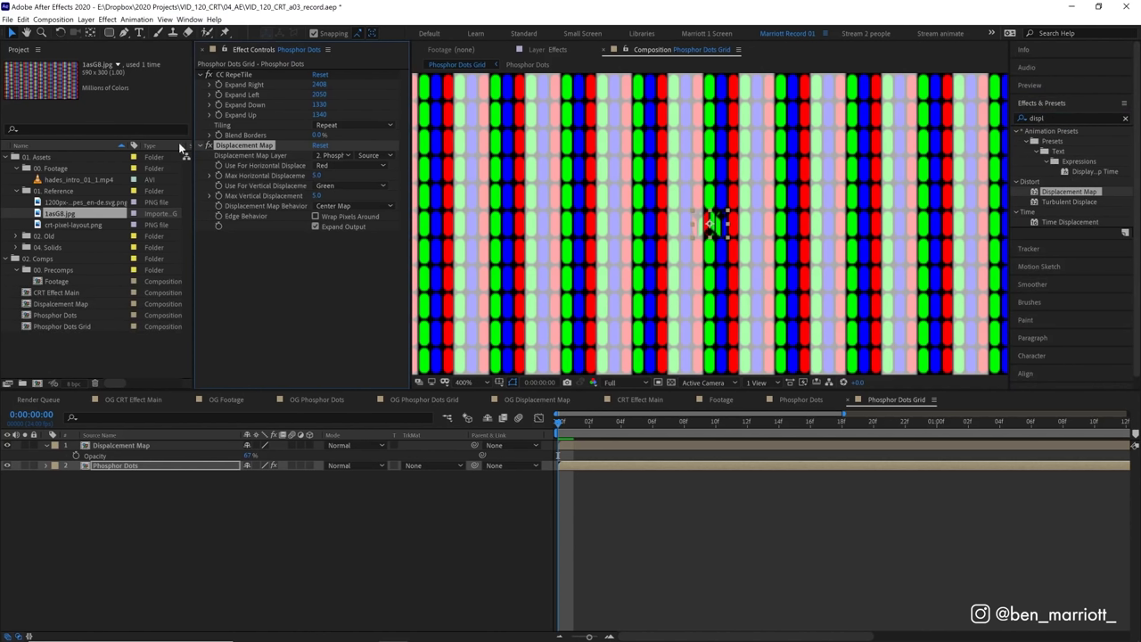
pyautogui.click(332, 155)
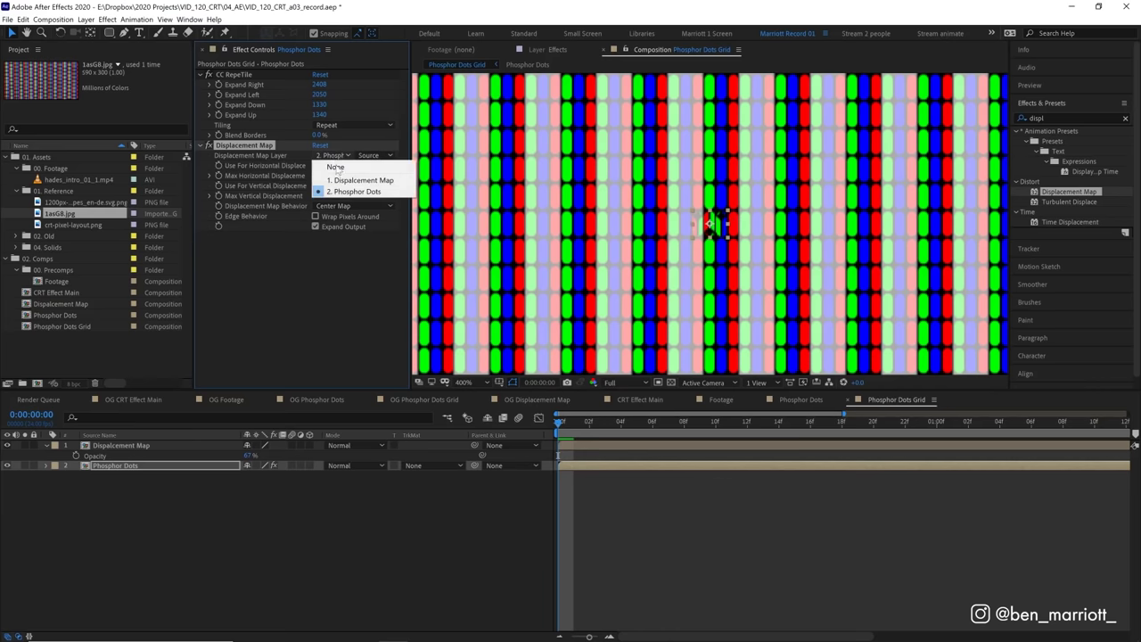
pyautogui.click(357, 180)
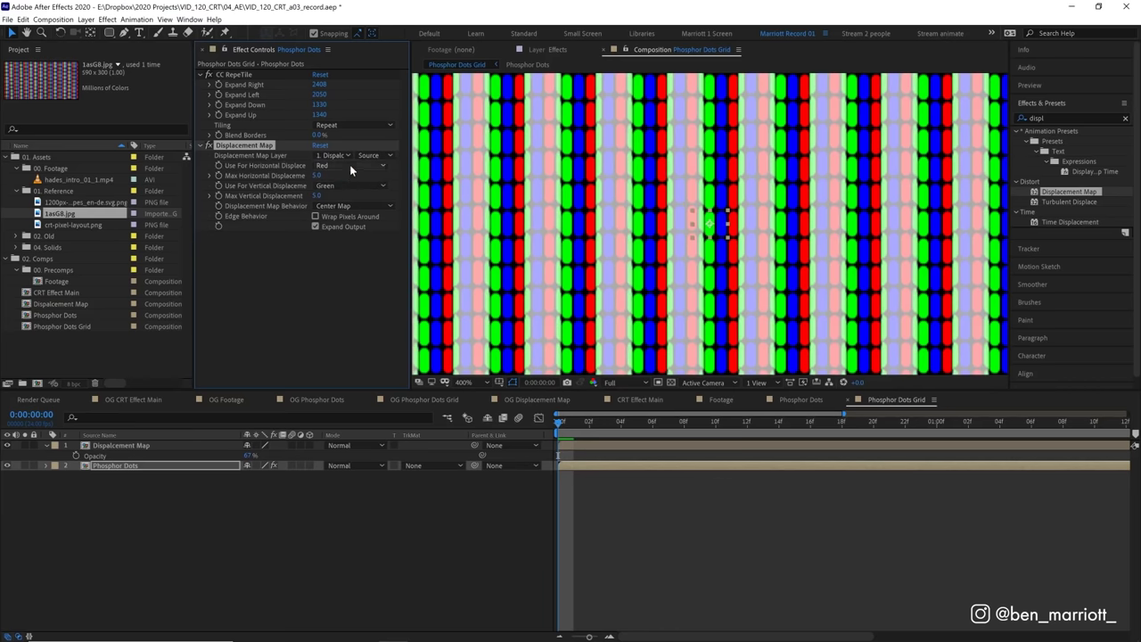
# Step: Turn off horizontal displacement in the Displacement Map effect and set its maximum to 0
pyautogui.click(349, 166)
pyautogui.click(331, 289)
pyautogui.click(318, 176)
pyautogui.write('0')
# Step: Base the vertical displacement on Alpha with a maximum of 6 to offset alternate dot columns
pyautogui.click(350, 185)
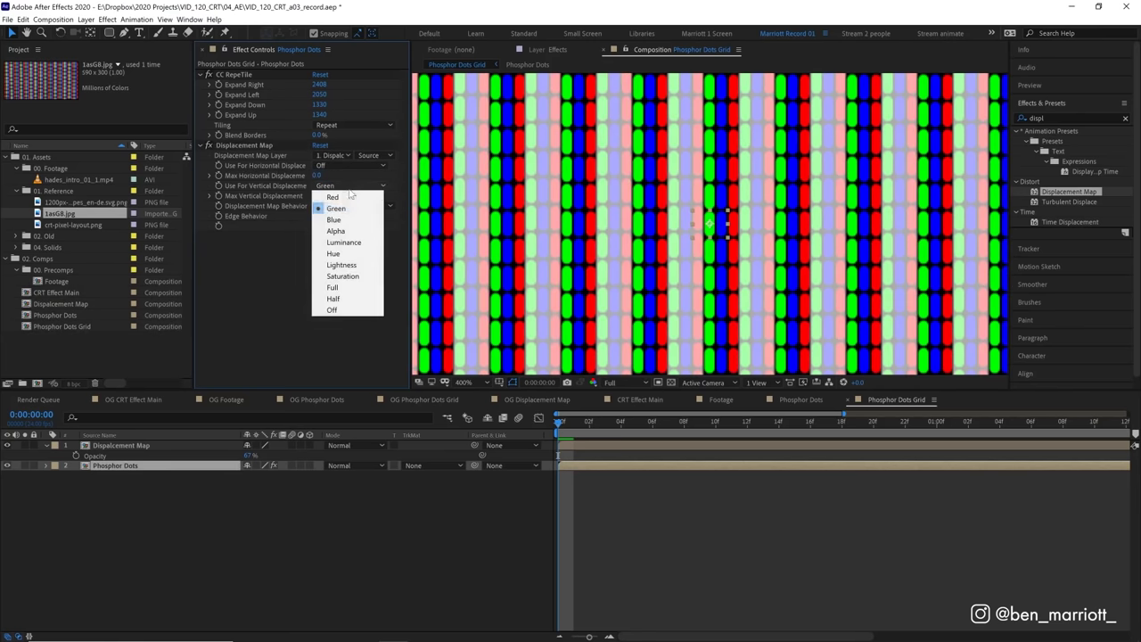
pyautogui.click(343, 233)
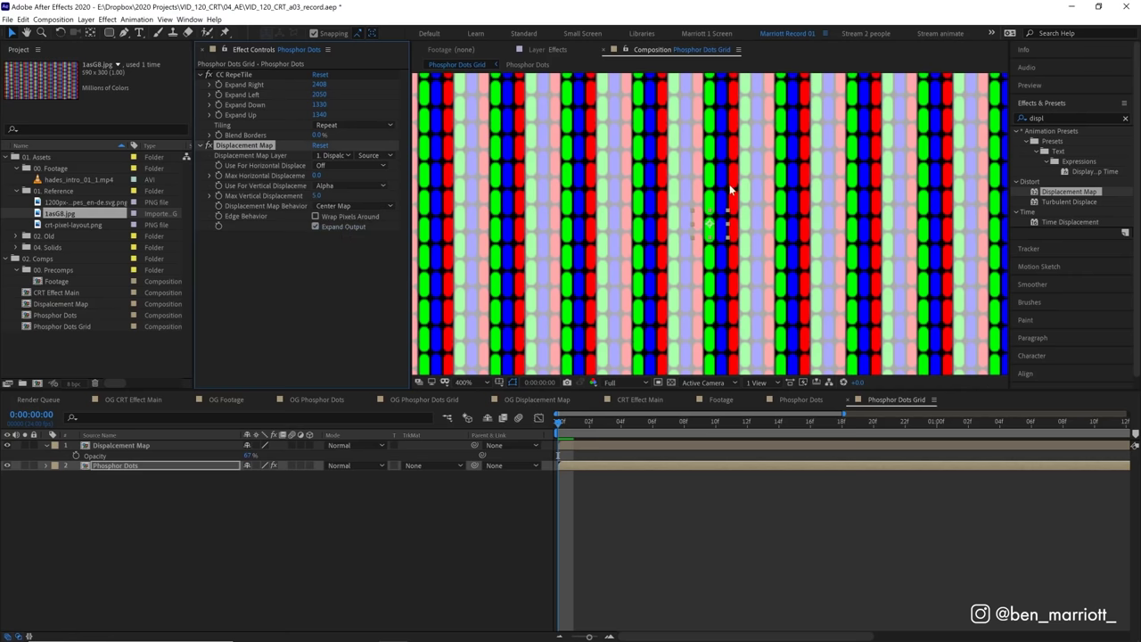
pyautogui.moveTo(317, 195); pyautogui.dragTo(321, 196)
pyautogui.click(320, 198)
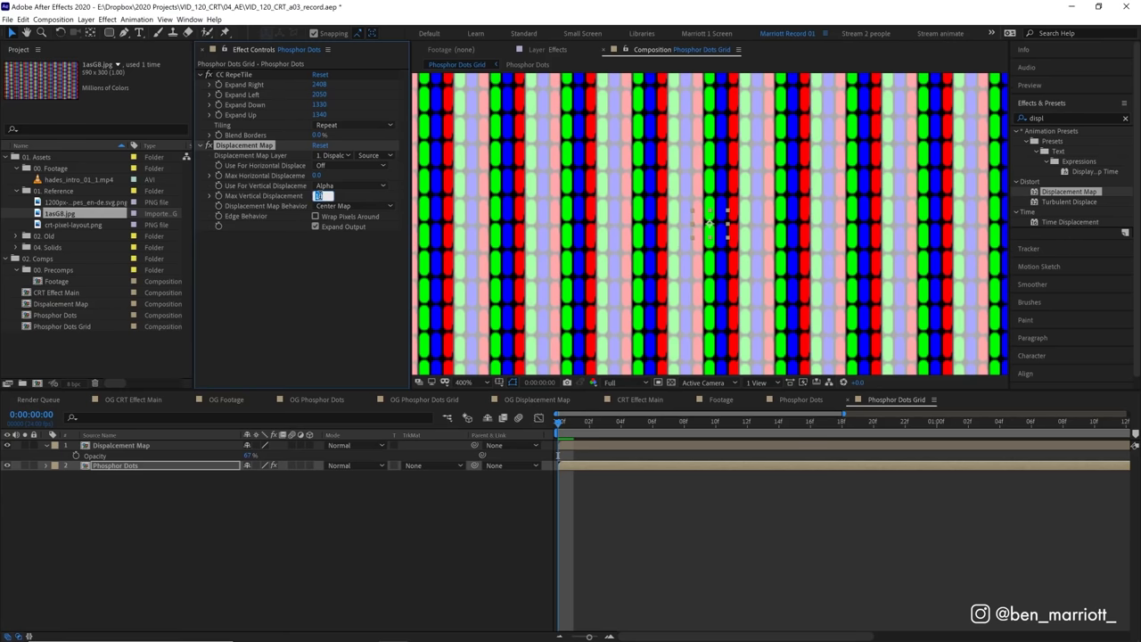
pyautogui.press('Down')
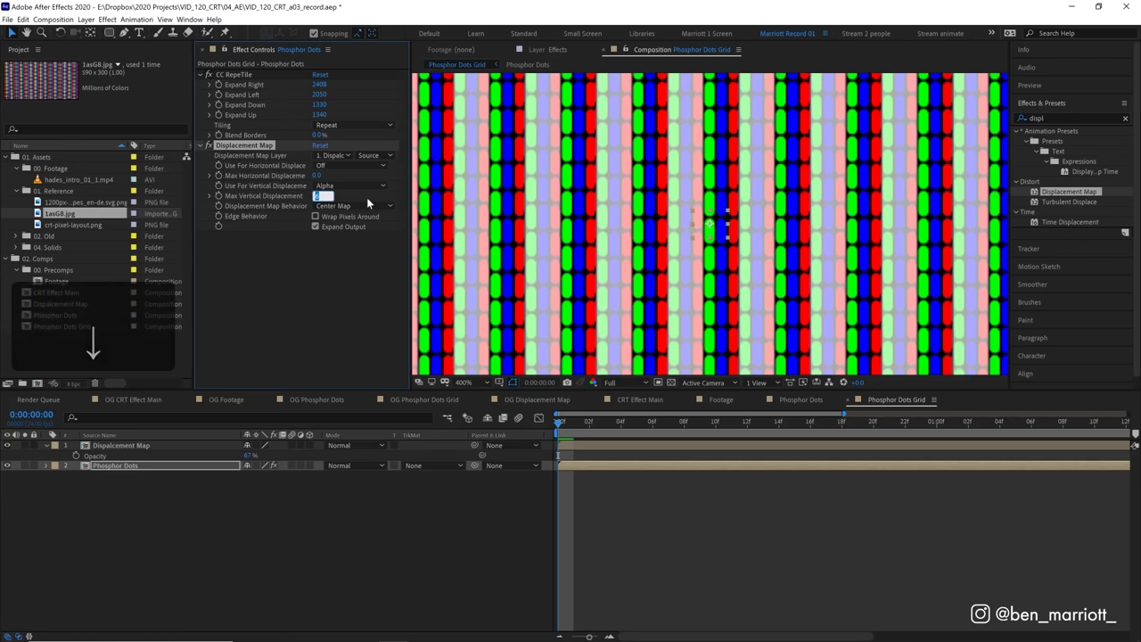
# Step: Hide the Dispalcement Map layer and view the whole staggered phosphor dot grid
pyautogui.click(8, 449)
pyautogui.click(681, 550)
pyautogui.scroll(-6, 790, 247)
pyautogui.scroll(-1, 683, 189)
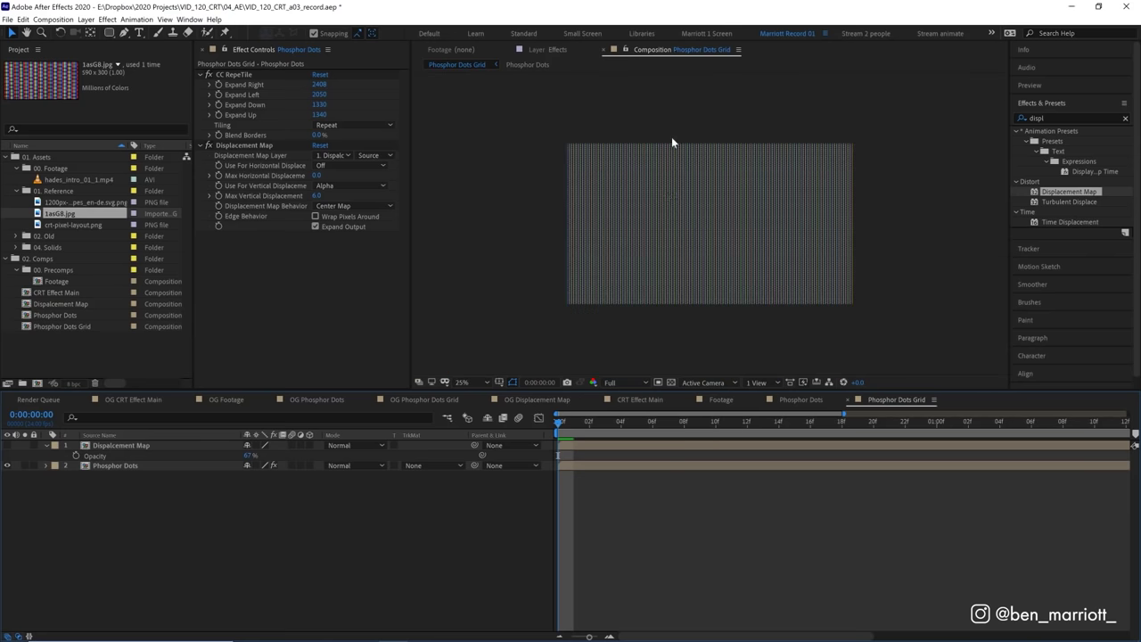
# Step: Move the Phosphor Dots Grid, Phosphor Dots and Dispalcement Map comps into the 00. Precomps folder and open CRT Effect Main
pyautogui.scroll(1, 731, 178)
pyautogui.scroll(-1, 708, 216)
pyautogui.scroll(4, 708, 211)
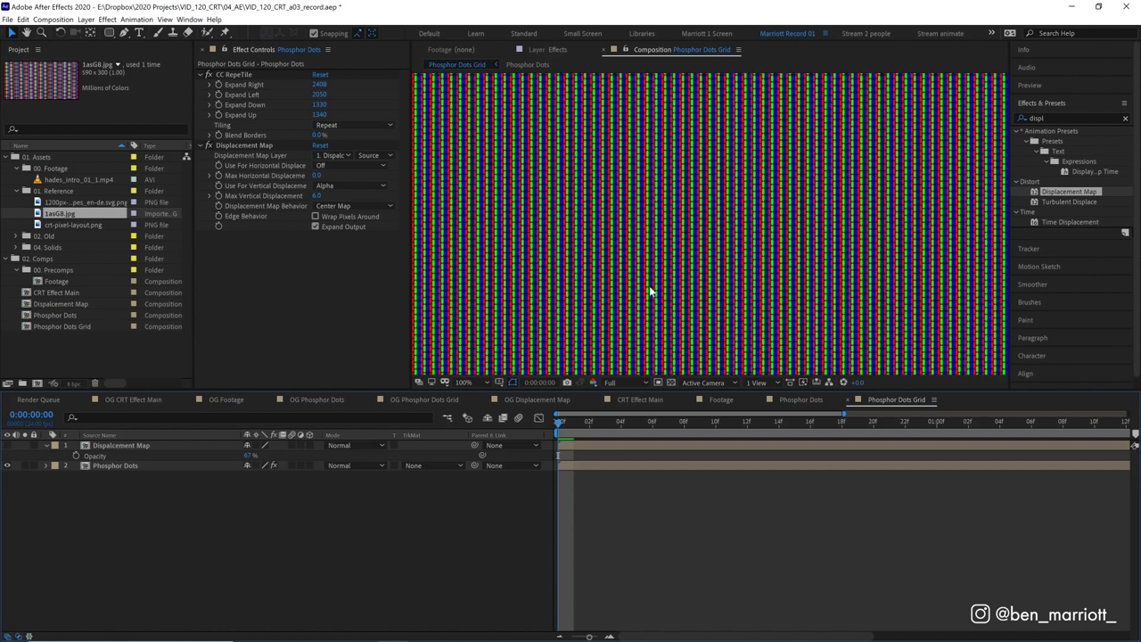
pyautogui.click(181, 326)
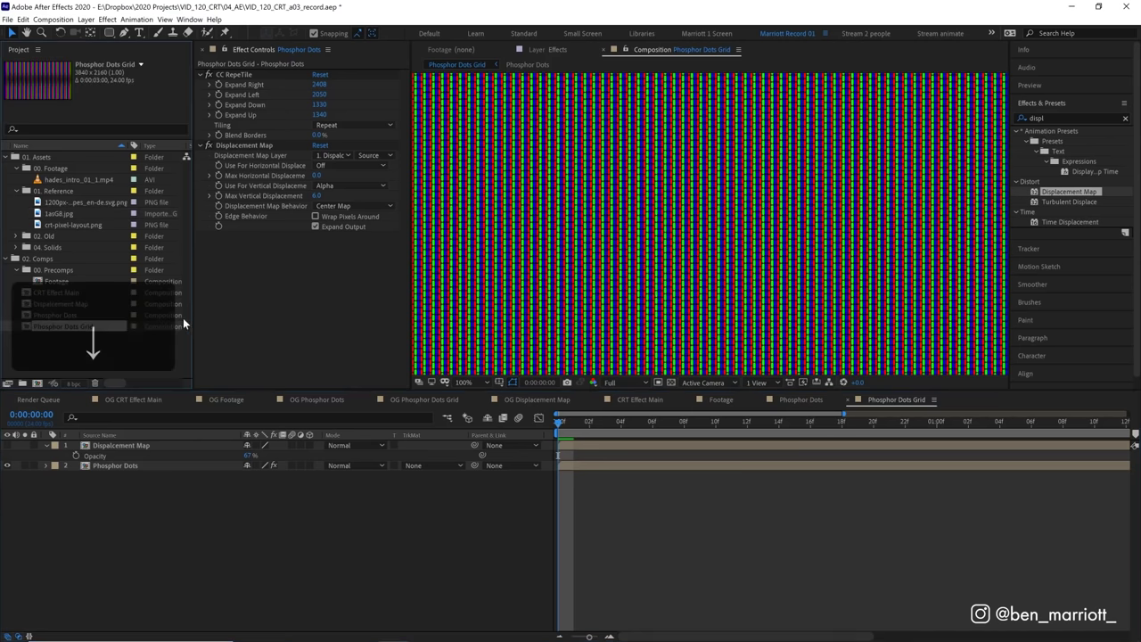
pyautogui.keyDown('shift'); pyautogui.click(181, 304); pyautogui.keyUp('shift')
pyautogui.moveTo(179, 304); pyautogui.dragTo(74, 279)
pyautogui.doubleClick(72, 325)
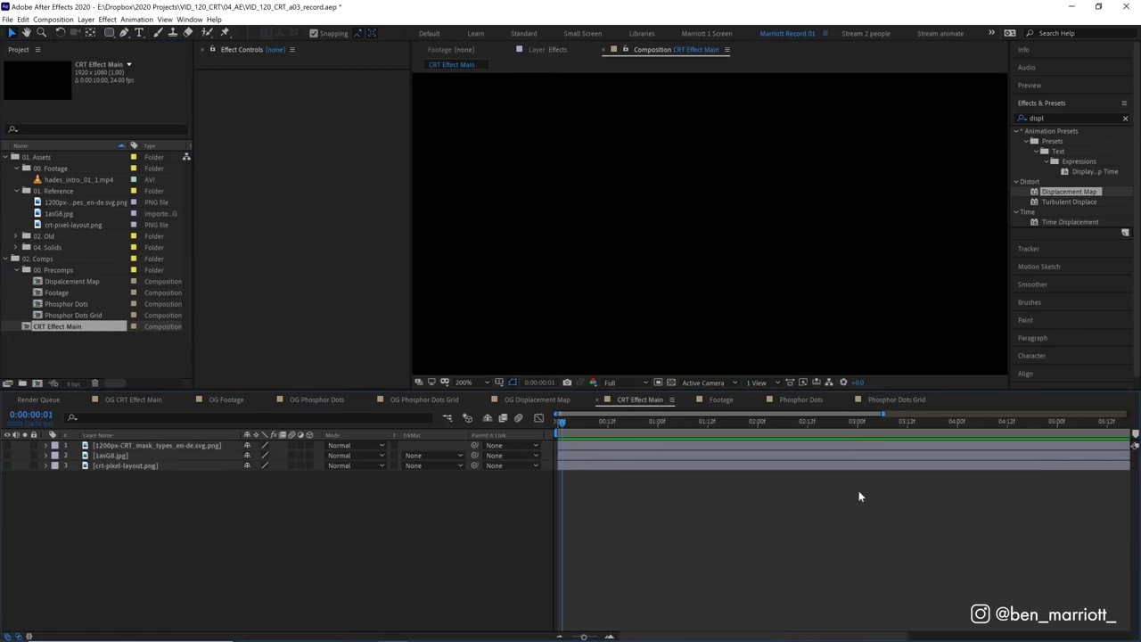
# Step: Replace the three reference image layers in CRT Effect Main with the Footage comp and, above it, Phosphor Dots Grid
pyautogui.click(125, 465)
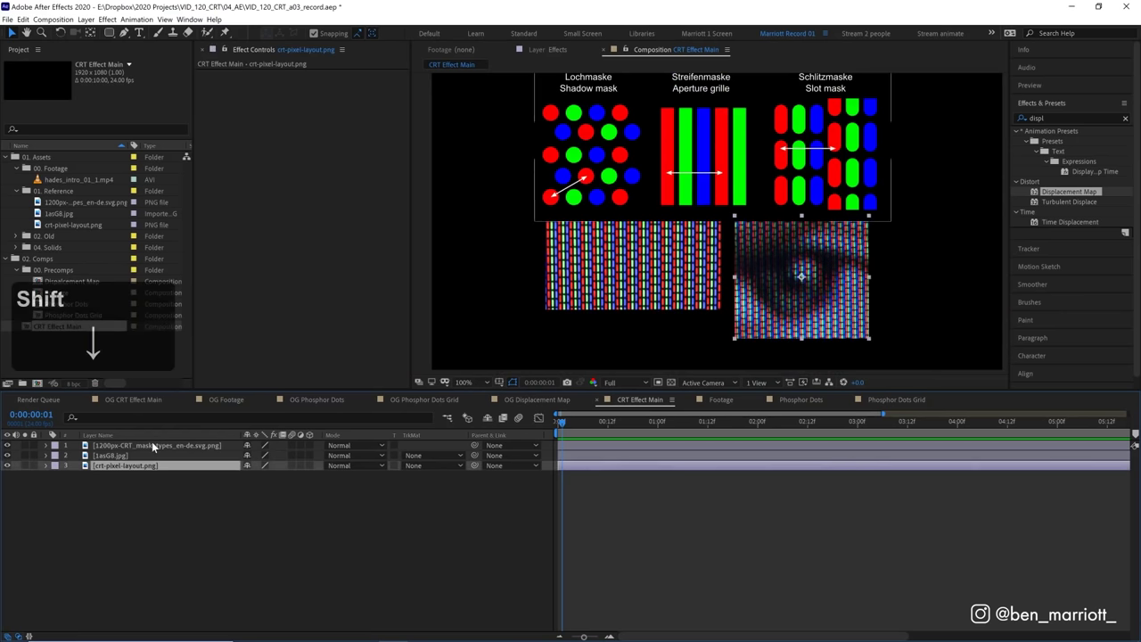
pyautogui.keyDown('shift'); pyautogui.click(151, 444); pyautogui.keyUp('shift')
pyautogui.press('Delete')
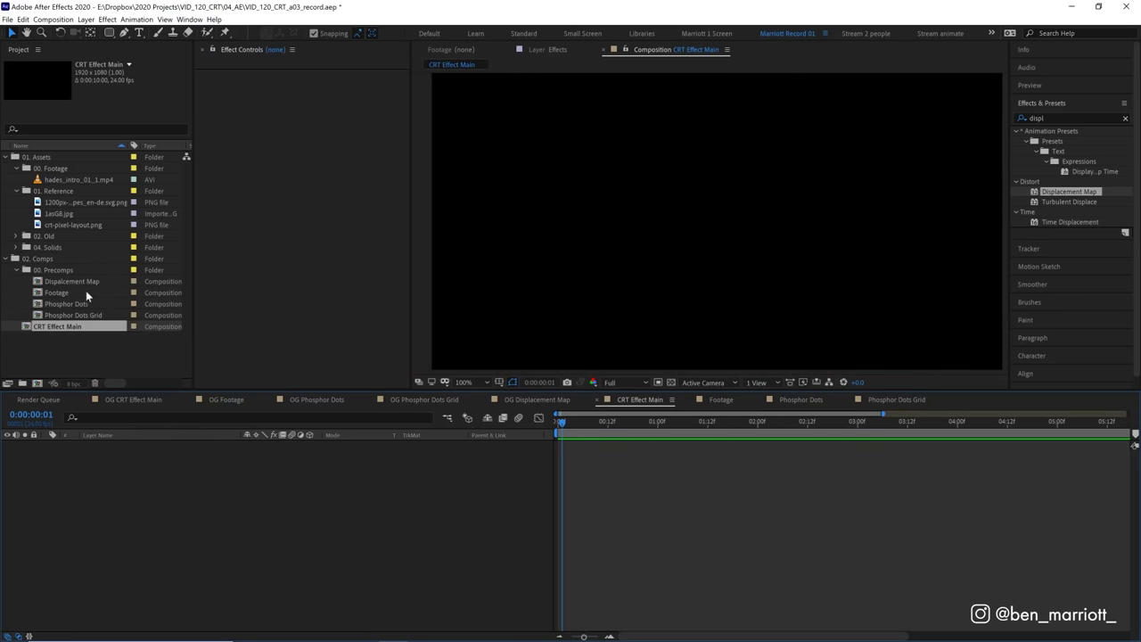
pyautogui.moveTo(77, 291); pyautogui.dragTo(158, 500)
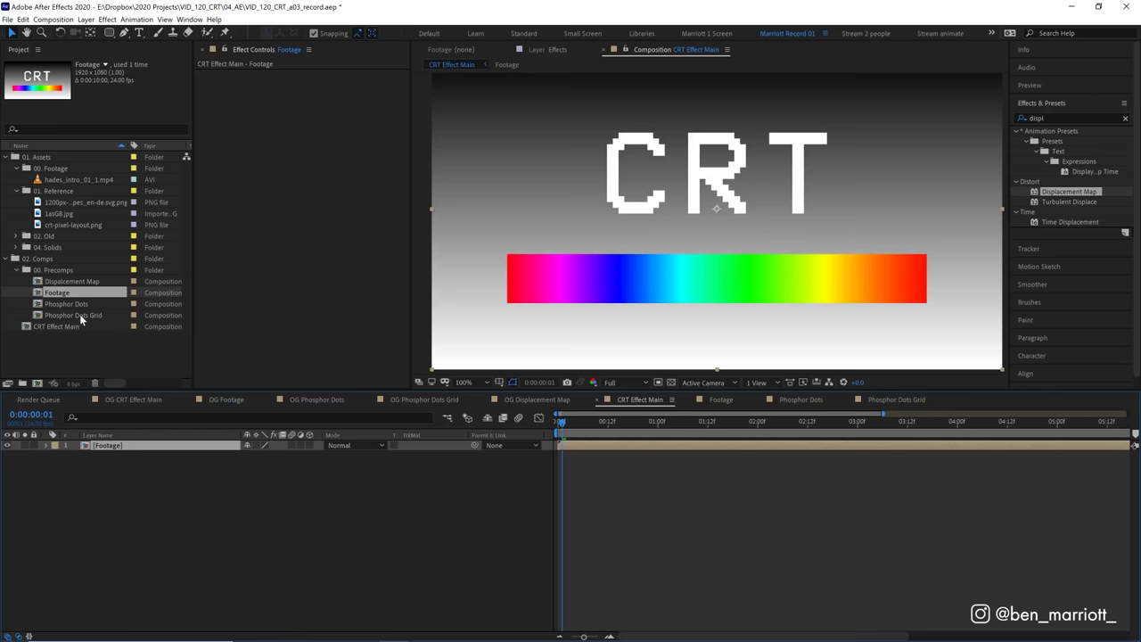
pyautogui.moveTo(81, 317); pyautogui.dragTo(109, 455)
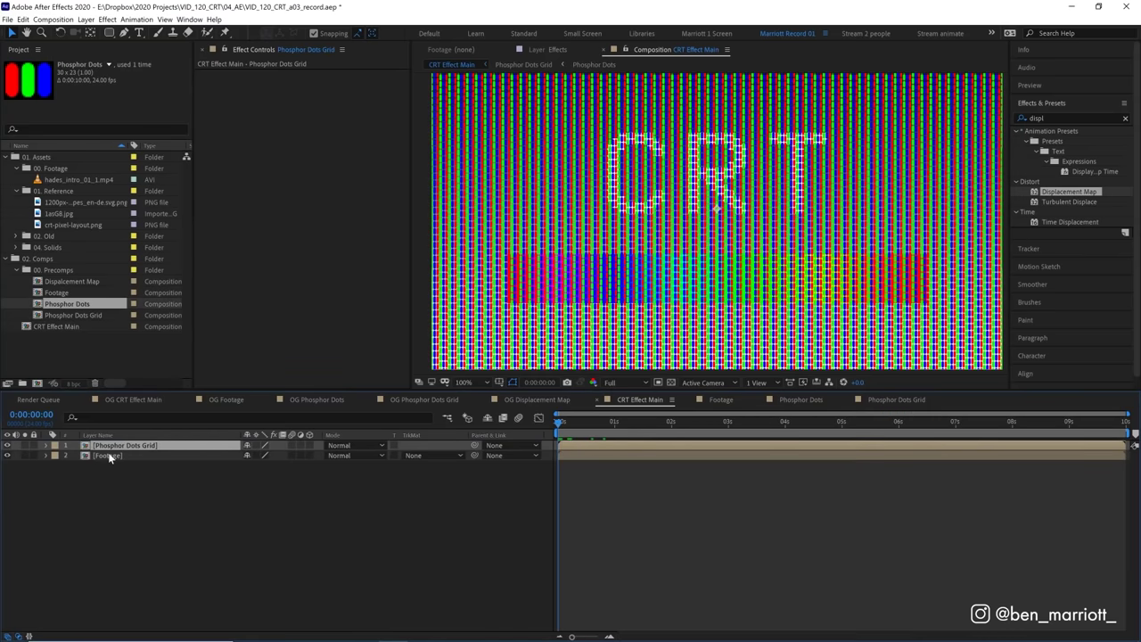
# Step: Compare the plain Footage layer with the Phosphor Dots Grid overlay by toggling layer visibility
pyautogui.click(149, 457)
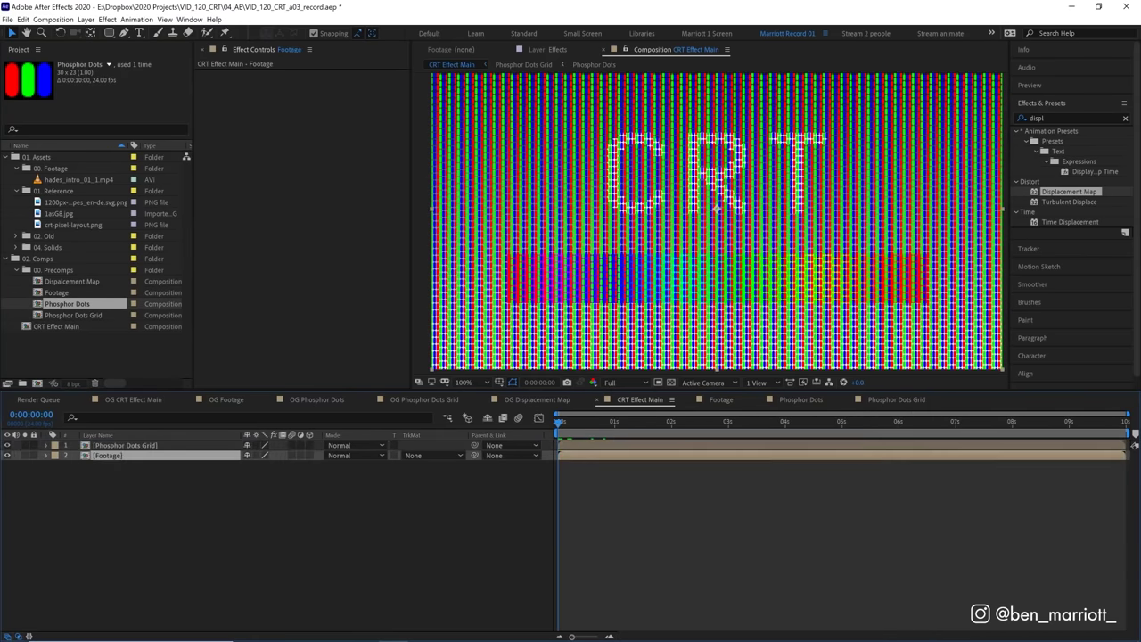
pyautogui.click(8, 445)
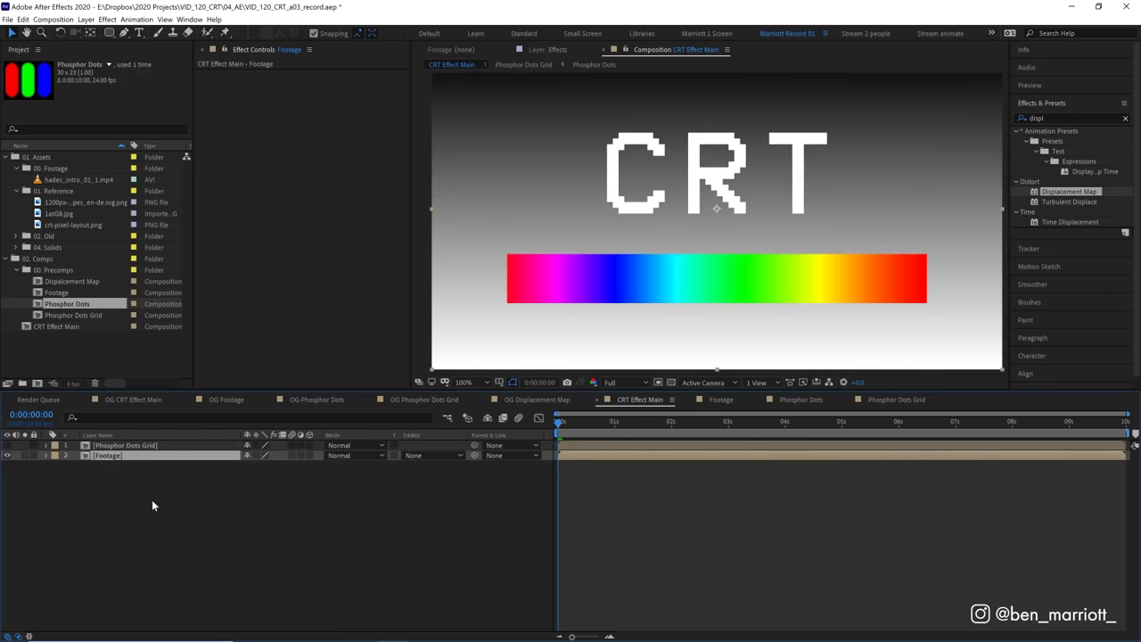
pyautogui.click(7, 445)
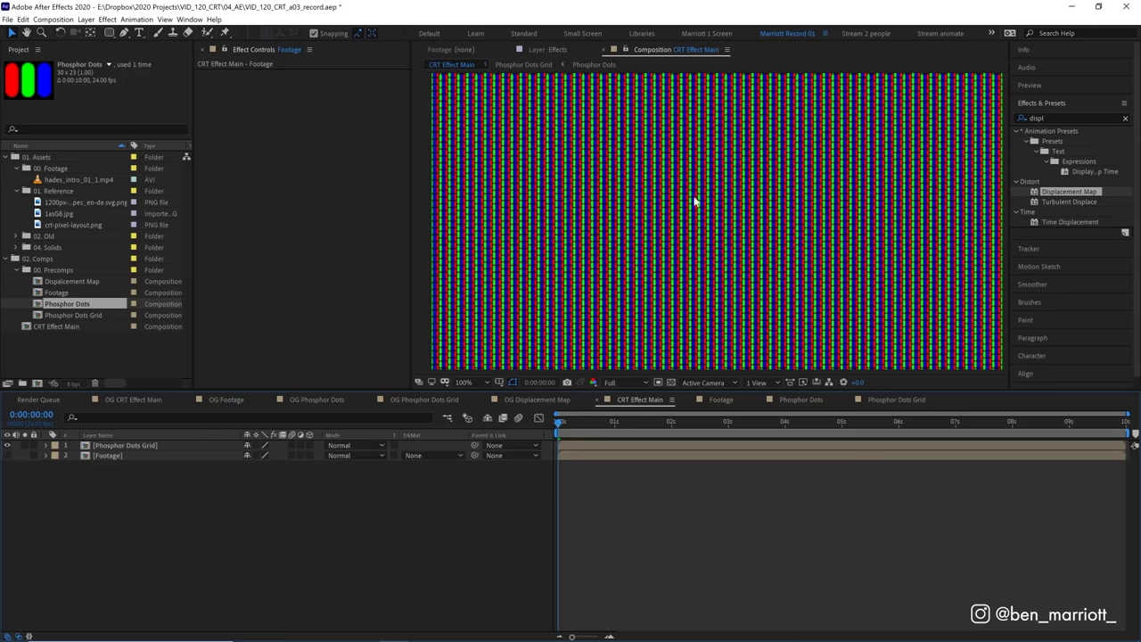
pyautogui.click(8, 445)
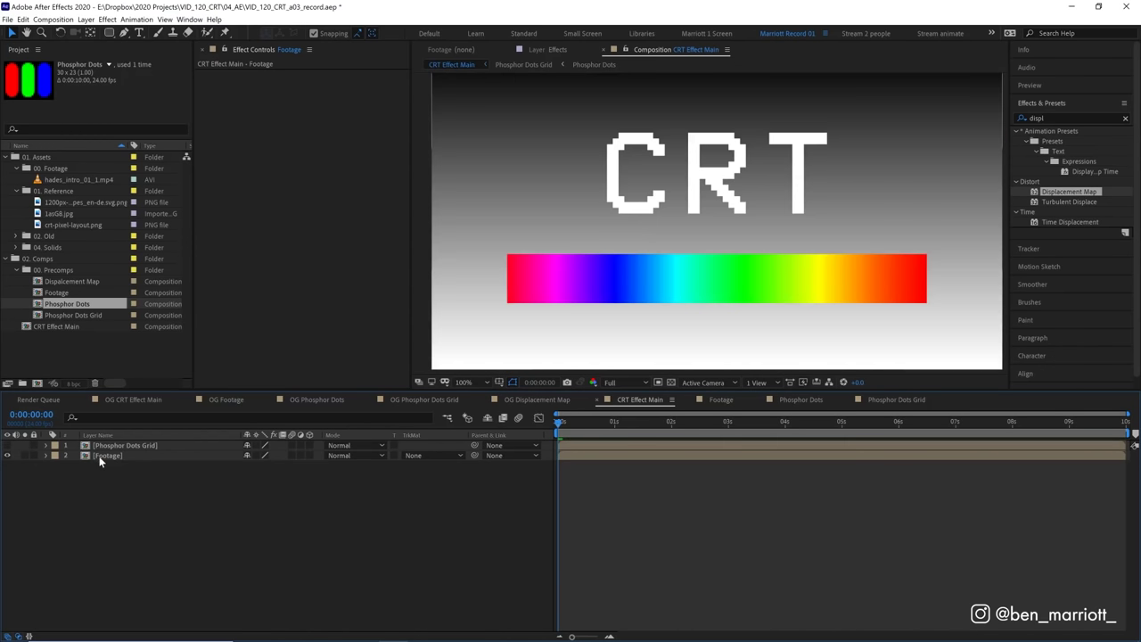
pyautogui.click(102, 455)
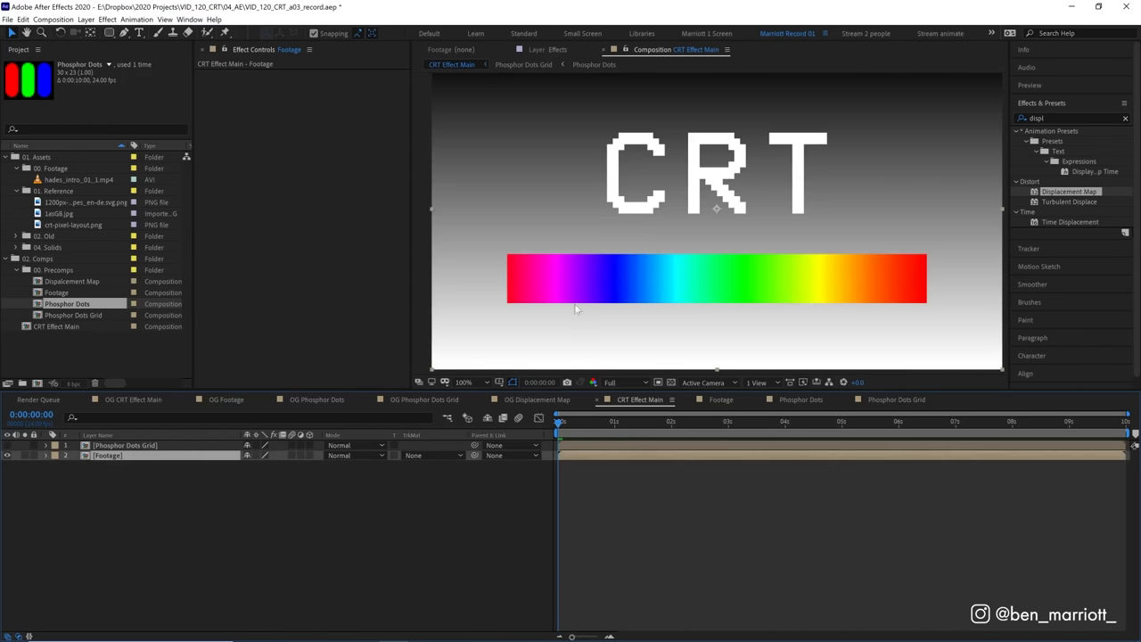
pyautogui.click(7, 445)
pyautogui.click(7, 445)
pyautogui.click(7, 444)
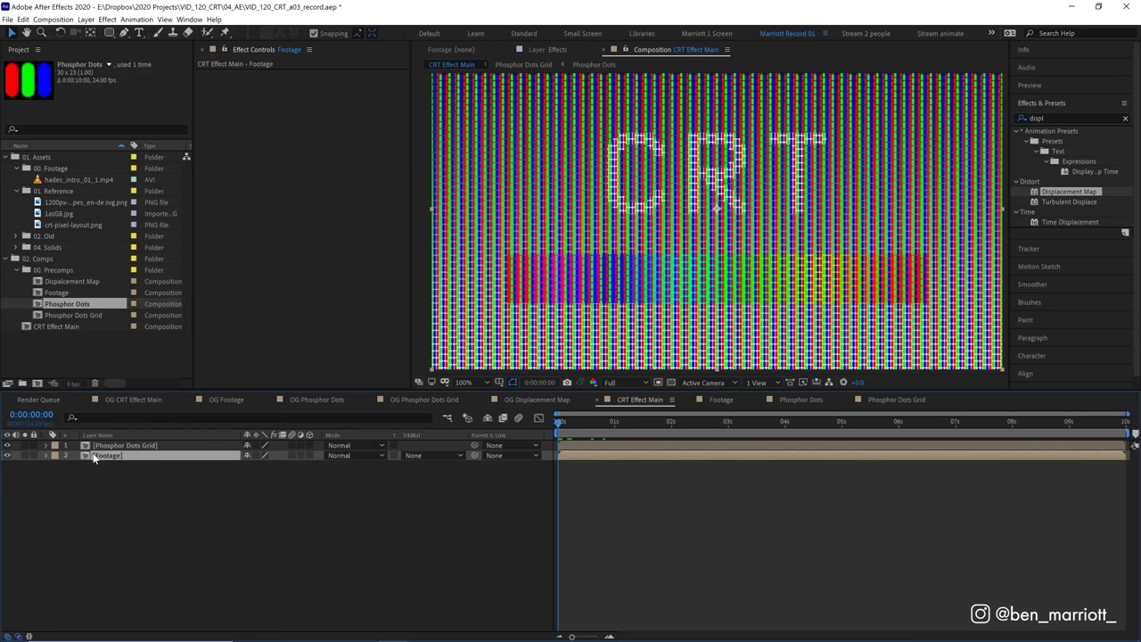
# Step: Hide the Phosphor Dots Grid layer and apply the Shift Channels effect to the Footage layer
pyautogui.click(7, 445)
pyautogui.moveTo(1067, 117); pyautogui.dragTo(931, 124)
pyautogui.write('shift')
pyautogui.moveTo(1073, 141); pyautogui.dragTo(252, 99)
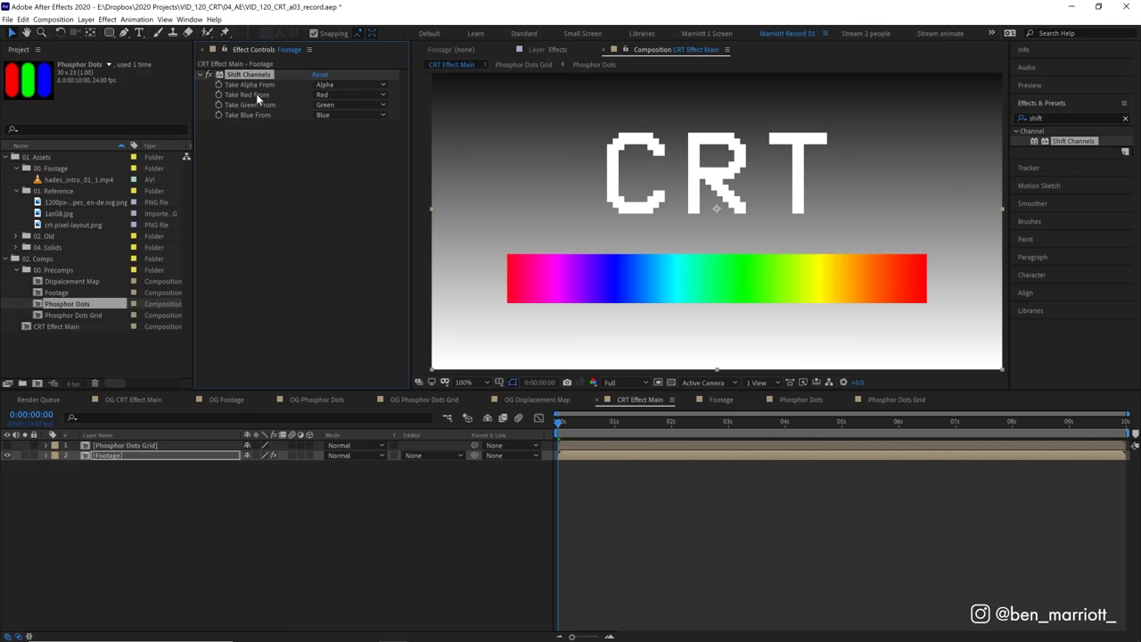
# Step: Set Take Green From and Take Blue From to Full Off in Shift Channels to isolate the footage's red channel
pyautogui.click(328, 105)
pyautogui.click(348, 218)
pyautogui.click(333, 115)
pyautogui.click(346, 217)
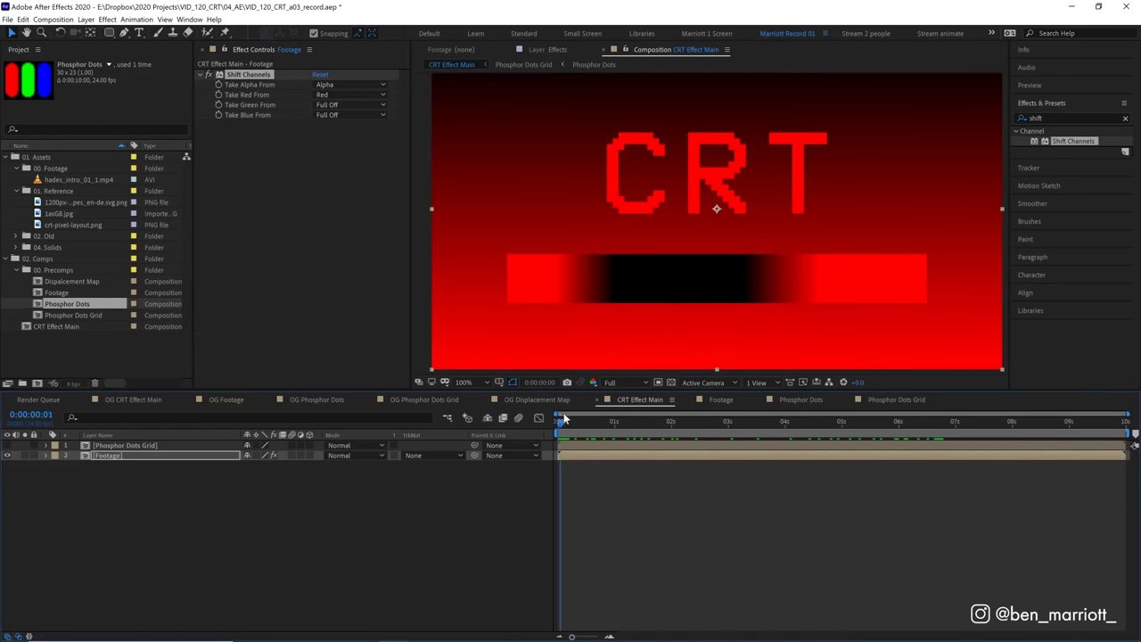
pyautogui.moveTo(566, 419); pyautogui.dragTo(587, 435)
# Step: Apply the Set Matte effect to the Footage layer and take its matte from Phosphor Dots Grid
pyautogui.click(1065, 117)
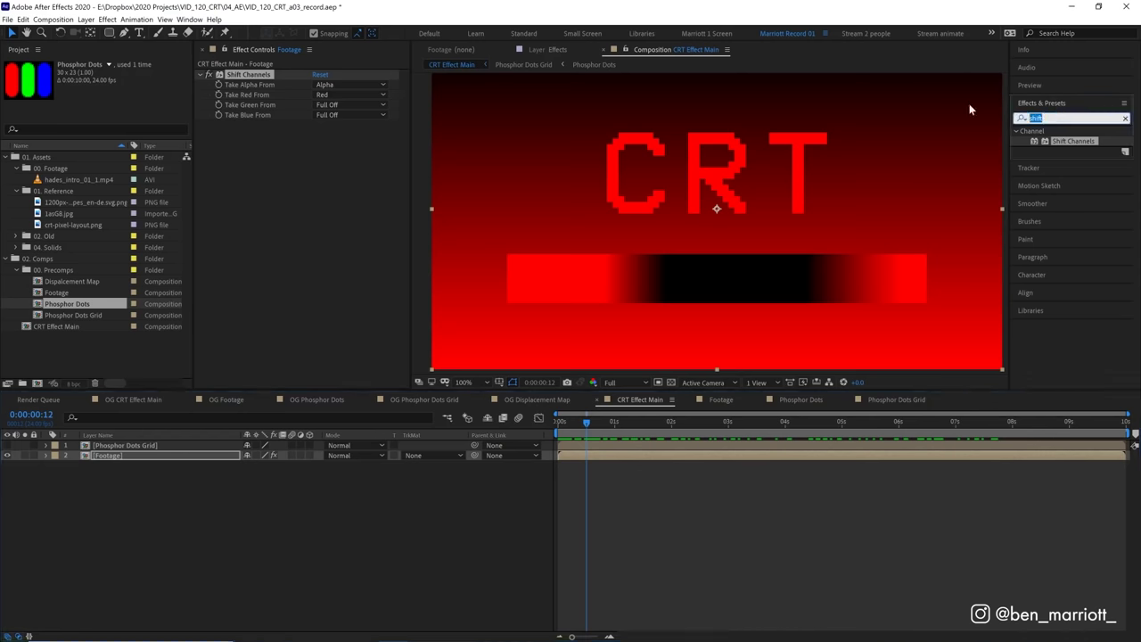
pyautogui.write('set')
pyautogui.doubleClick(1073, 213)
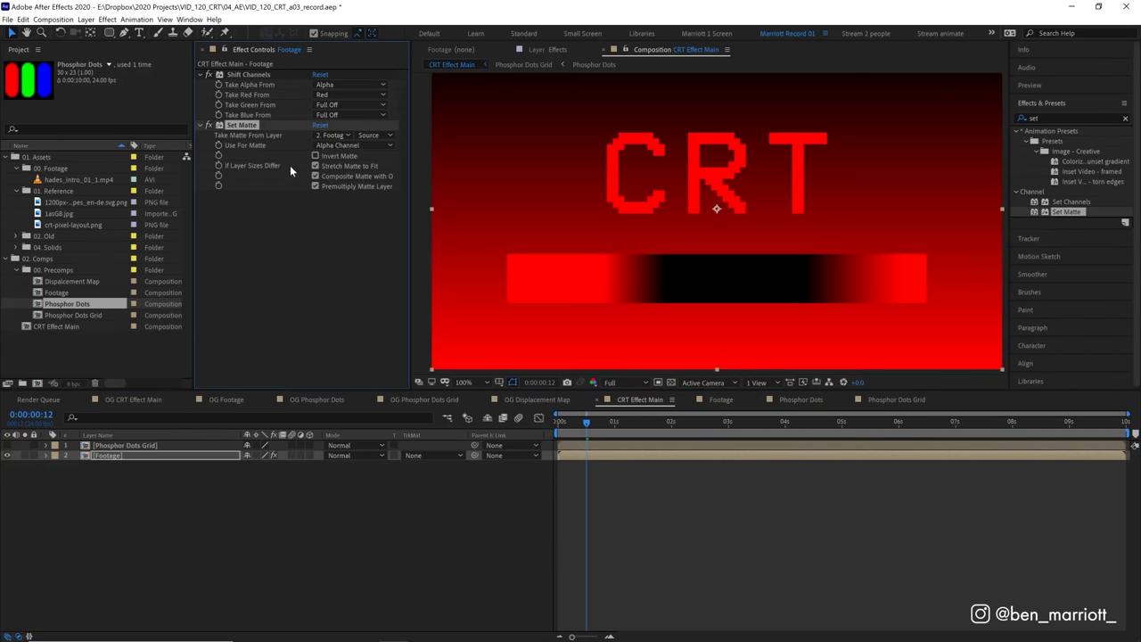
pyautogui.click(334, 135)
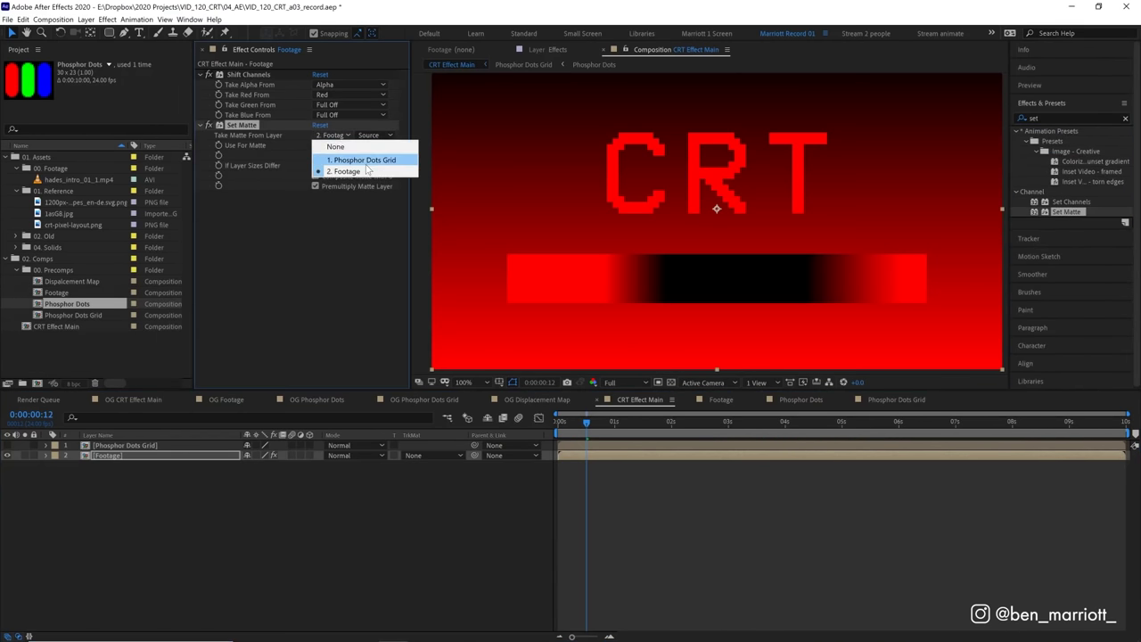
pyautogui.click(360, 161)
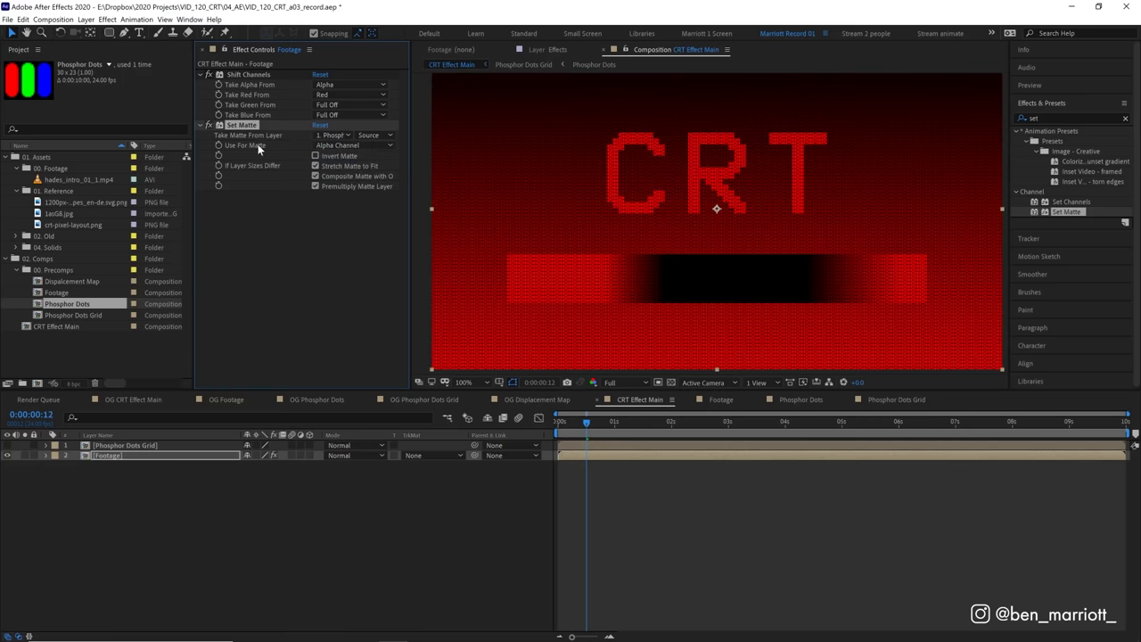
# Step: Set Use For Matte to Red Channel so the red footage is masked by the red phosphor dots
pyautogui.click(324, 148)
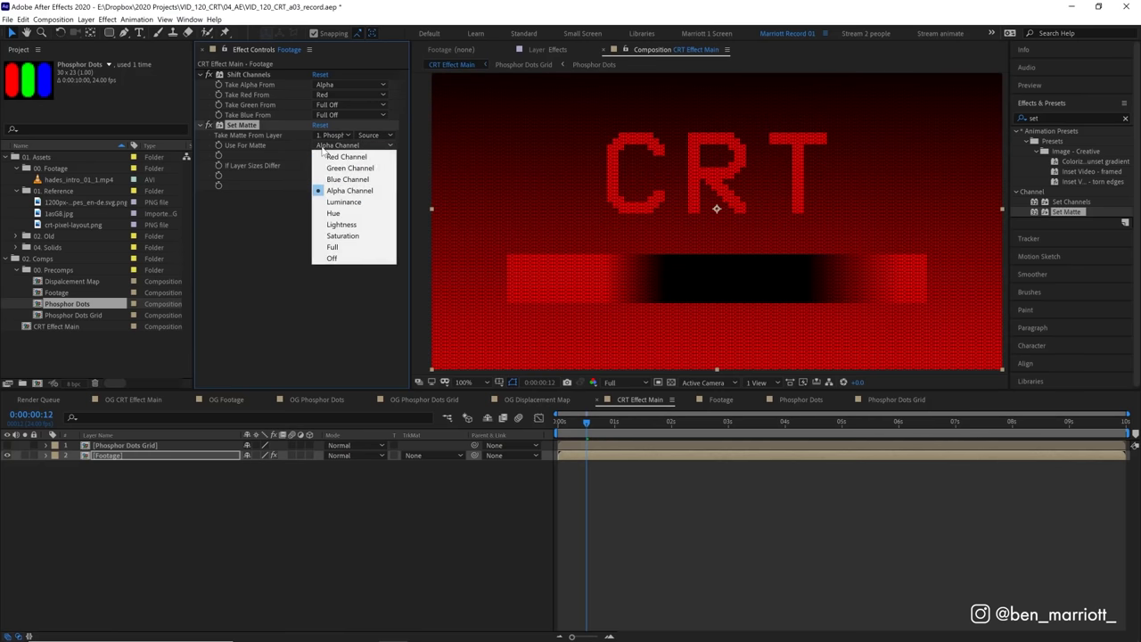
pyautogui.click(342, 158)
pyautogui.press('.')
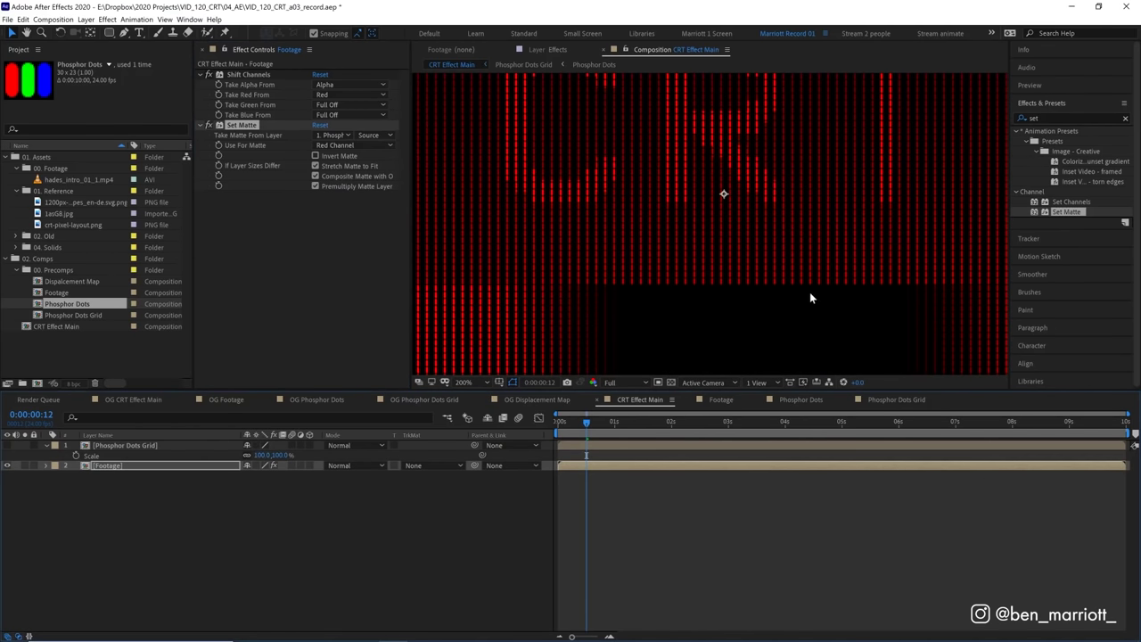
pyautogui.scroll(-1, 809, 292)
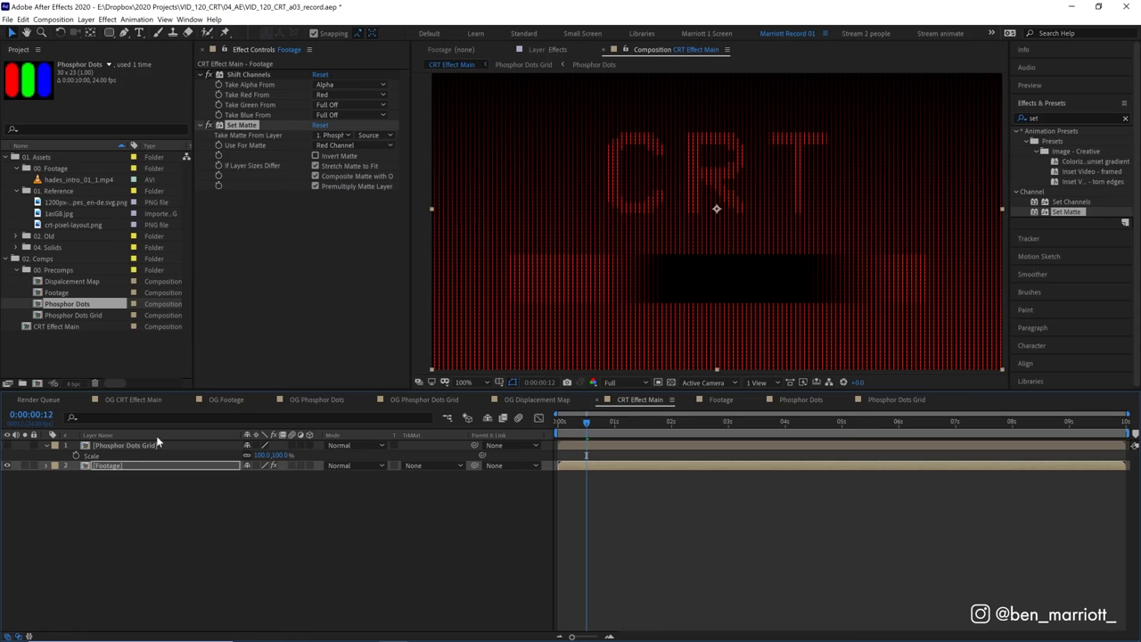
# Step: Try collapsing transformations on the Phosphor Dots Grid layer to see how the dot matte reacts
pyautogui.click(257, 445)
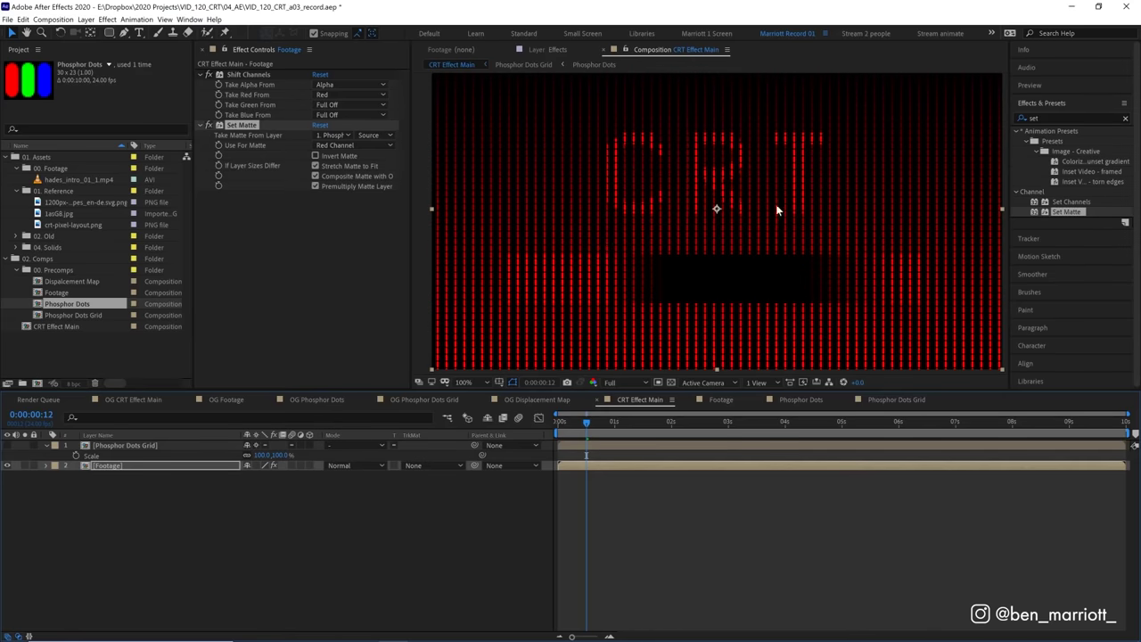
pyautogui.click(197, 445)
pyautogui.scroll(-2, 652, 221)
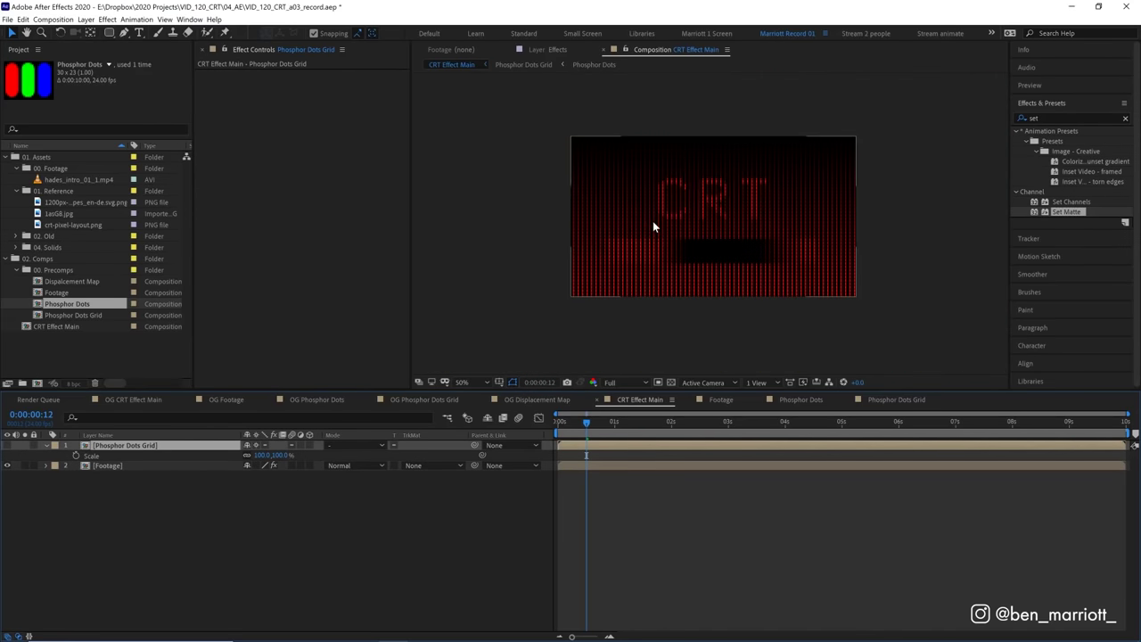
pyautogui.click(7, 445)
# Step: Duplicate the red-channel Footage layer twice to get one copy for each color channel
pyautogui.click(112, 466)
pyautogui.press('/')
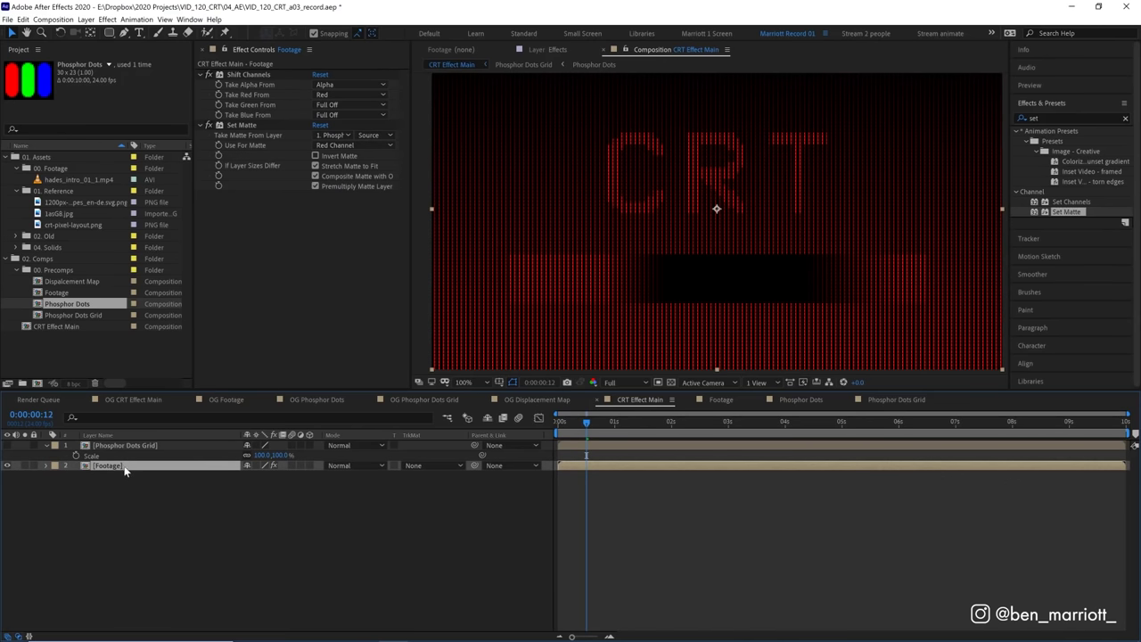
pyautogui.hotkey('ctrl', 'z')
pyautogui.hotkey('ctrl', 'd')
pyautogui.hotkey('ctrl', 'd')
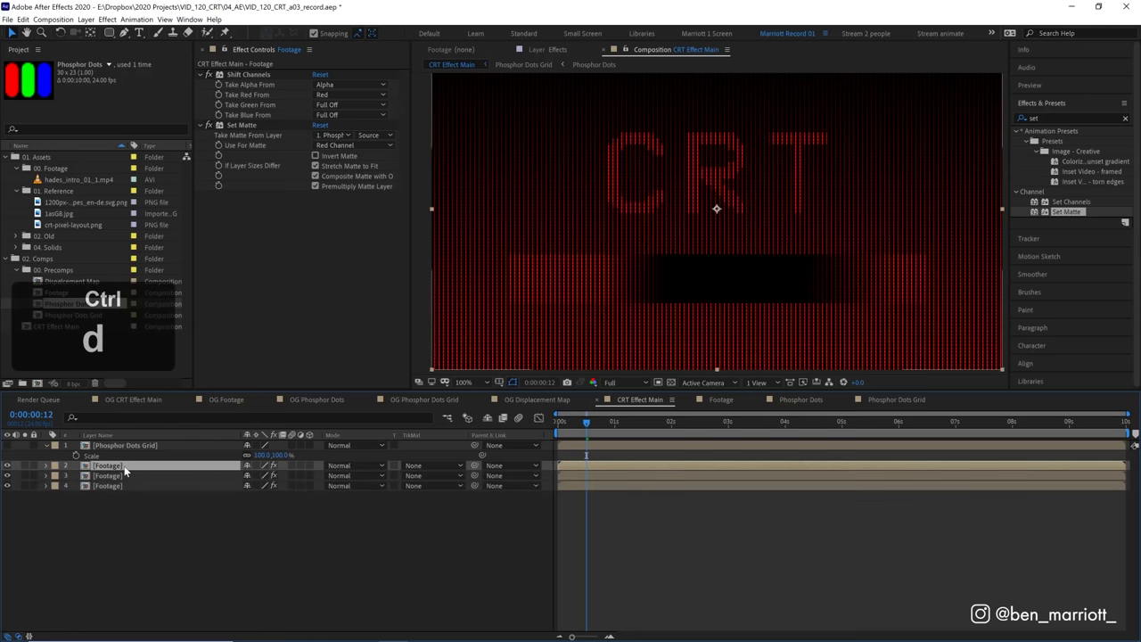
pyautogui.click(142, 511)
# Step: Make the middle Footage copy green only: red Full Off, green from Green, and Green Channel as the matte
pyautogui.click(111, 467)
pyautogui.click(137, 477)
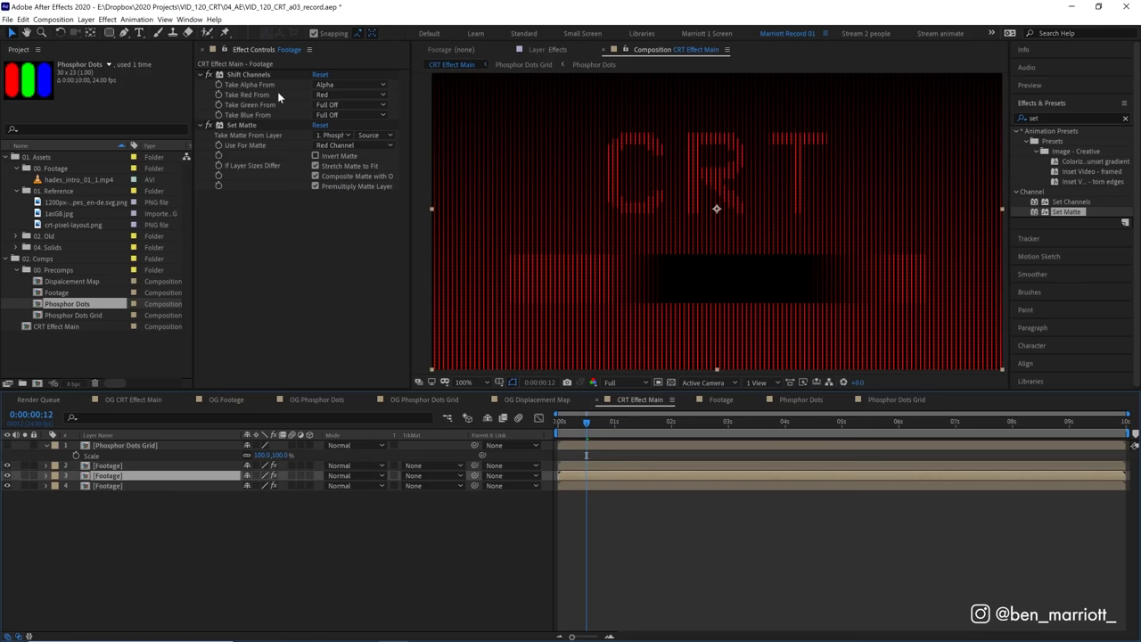
pyautogui.click(349, 95)
pyautogui.click(339, 209)
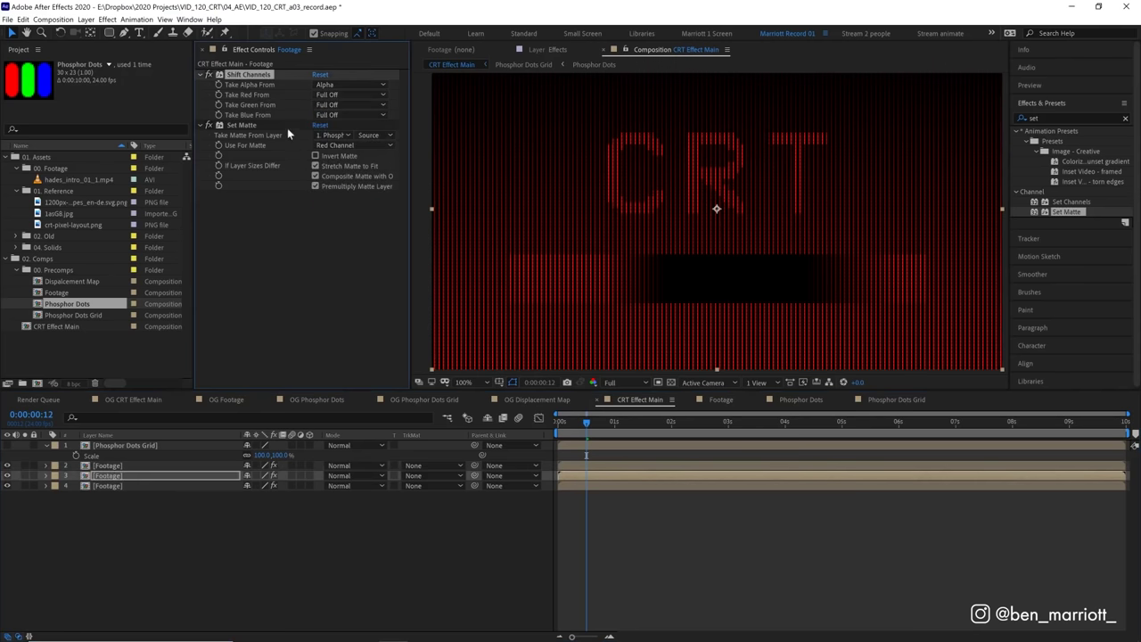
pyautogui.click(332, 105)
pyautogui.click(337, 138)
pyautogui.click(330, 145)
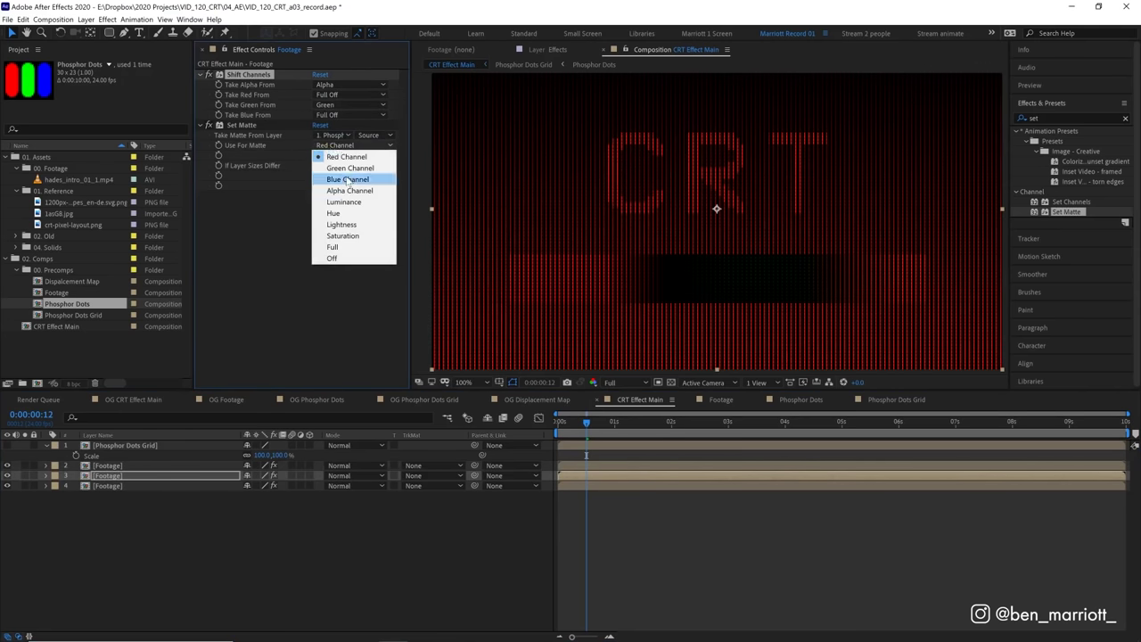
pyautogui.click(345, 169)
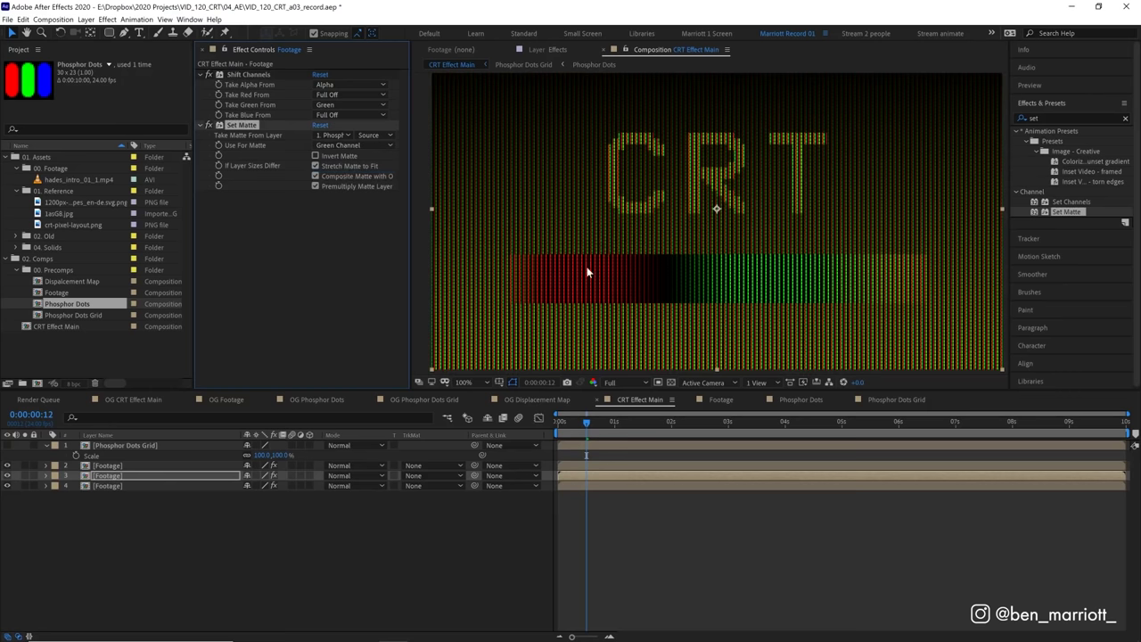
# Step: Make the lowest Footage copy blue only: red Full Off, blue from Blue, and Blue Channel as the matte
pyautogui.click(141, 486)
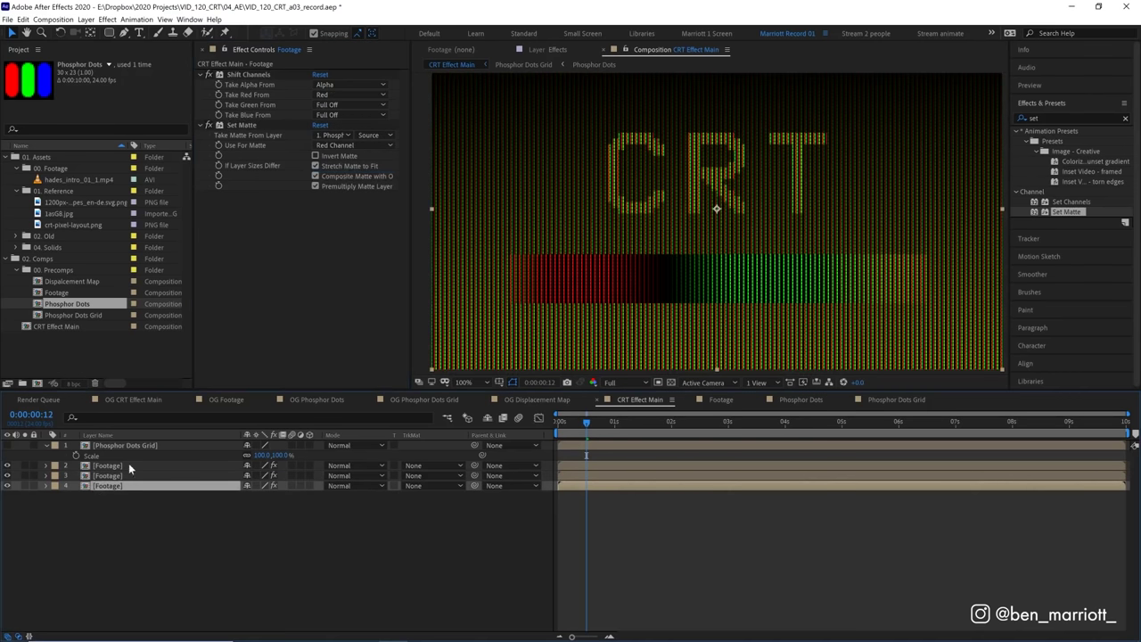
pyautogui.click(323, 96)
pyautogui.click(340, 208)
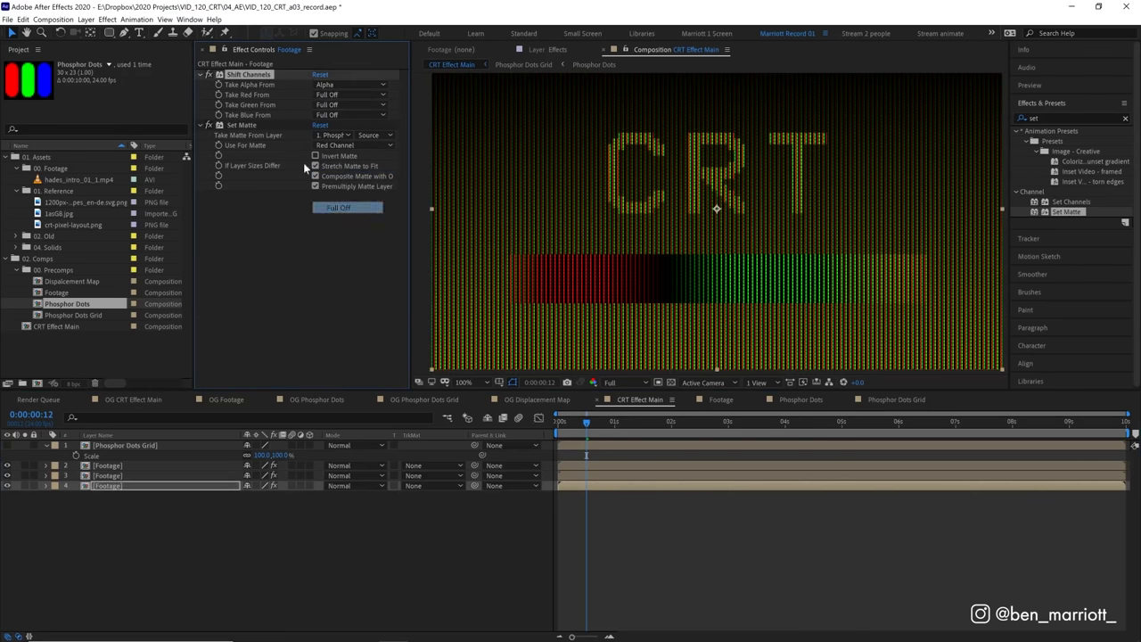
pyautogui.click(329, 115)
pyautogui.click(333, 160)
pyautogui.click(337, 144)
pyautogui.click(346, 179)
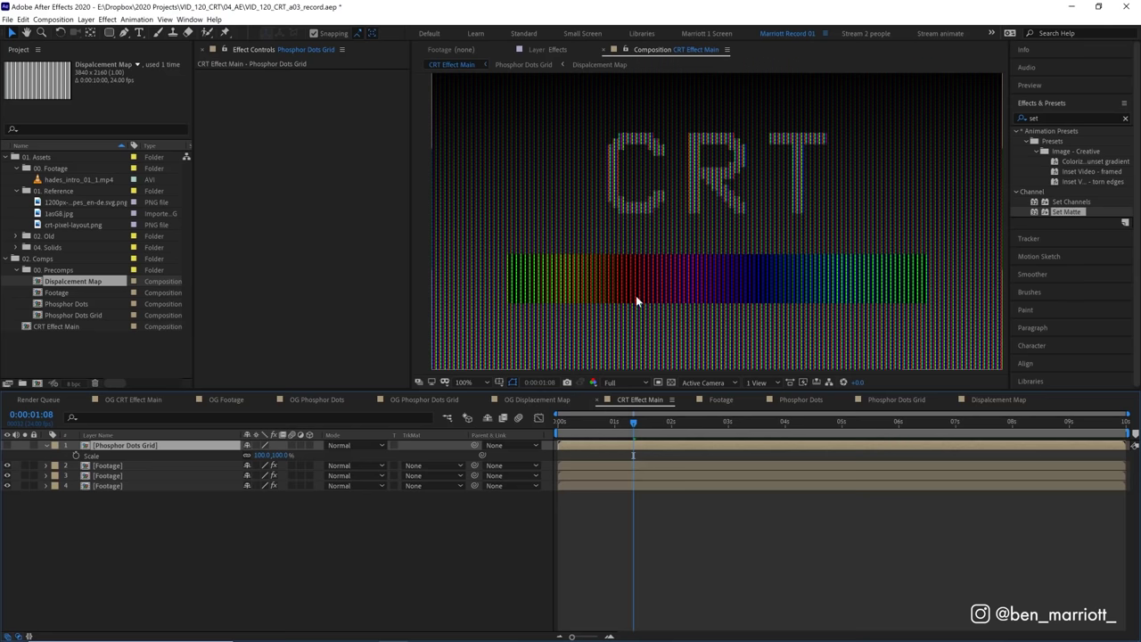
pyautogui.scroll(-4, 687, 226)
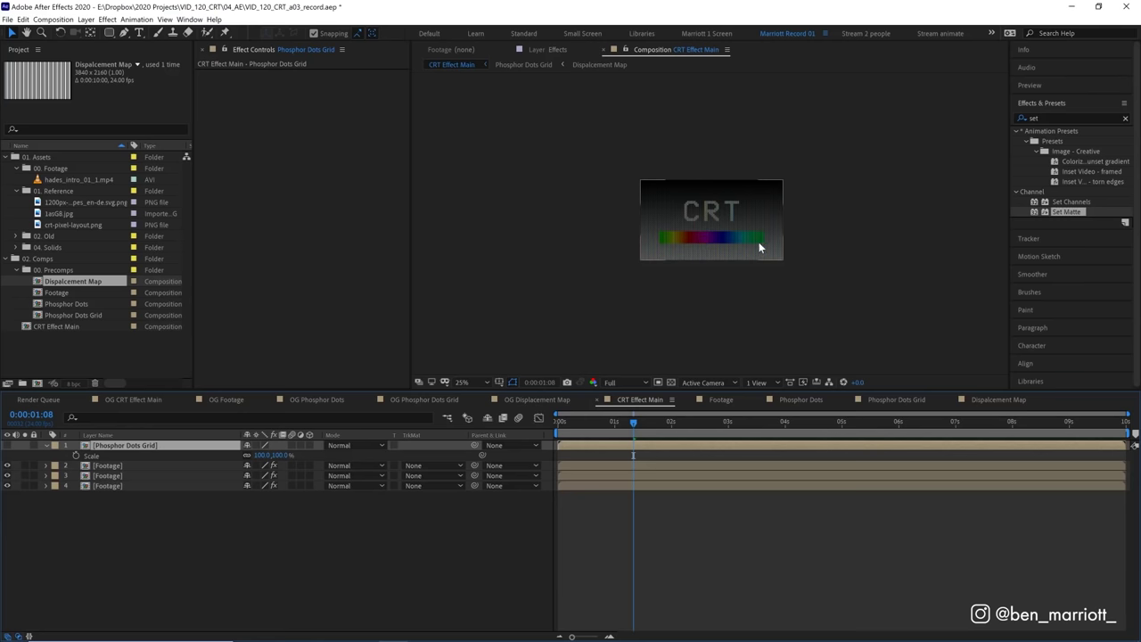
pyautogui.scroll(5, 758, 242)
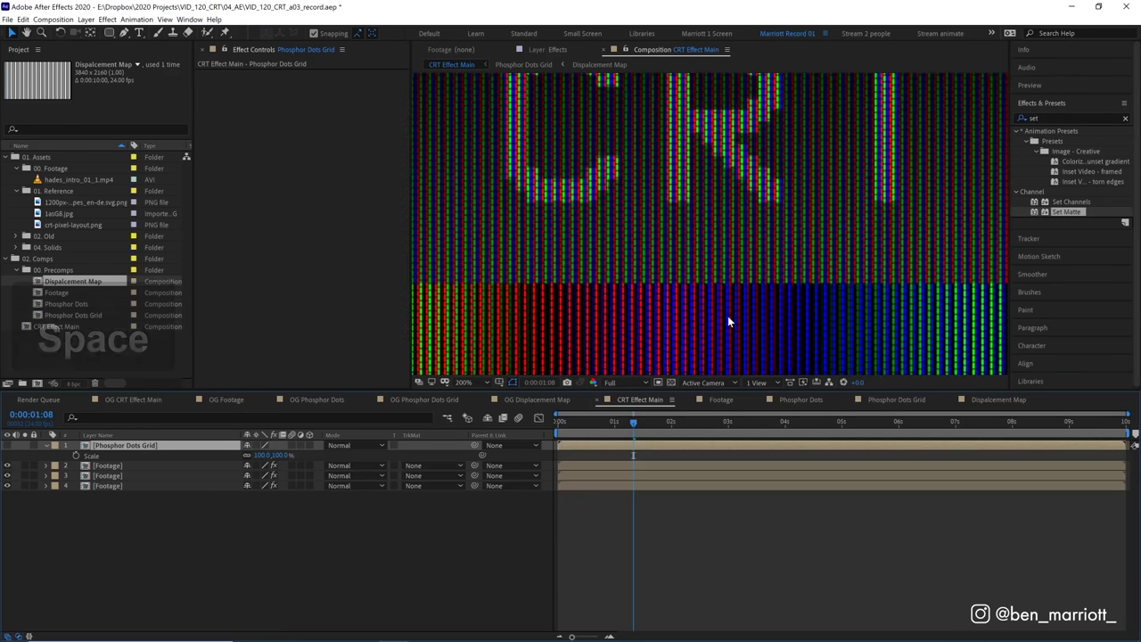
# Step: Inspect the red, green and blue phosphor dots up close across the CRT letters and the hue bar
pyautogui.scroll(1, 727, 319)
pyautogui.press('space')
pyautogui.moveTo(758, 322); pyautogui.dragTo(597, 119)
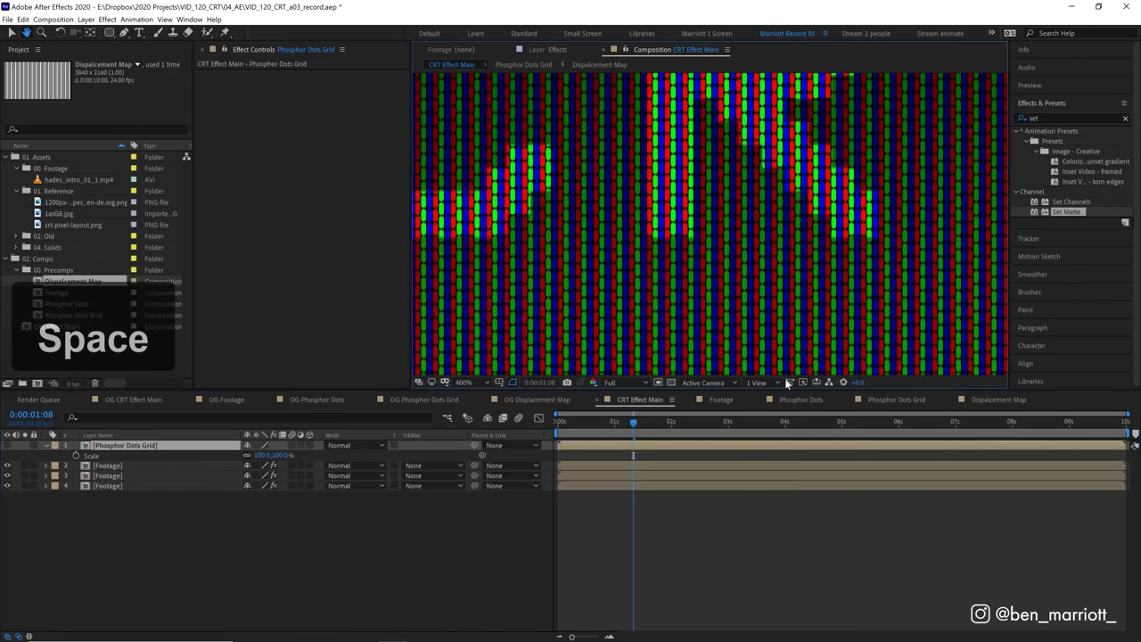
pyautogui.scroll(1, 640, 169)
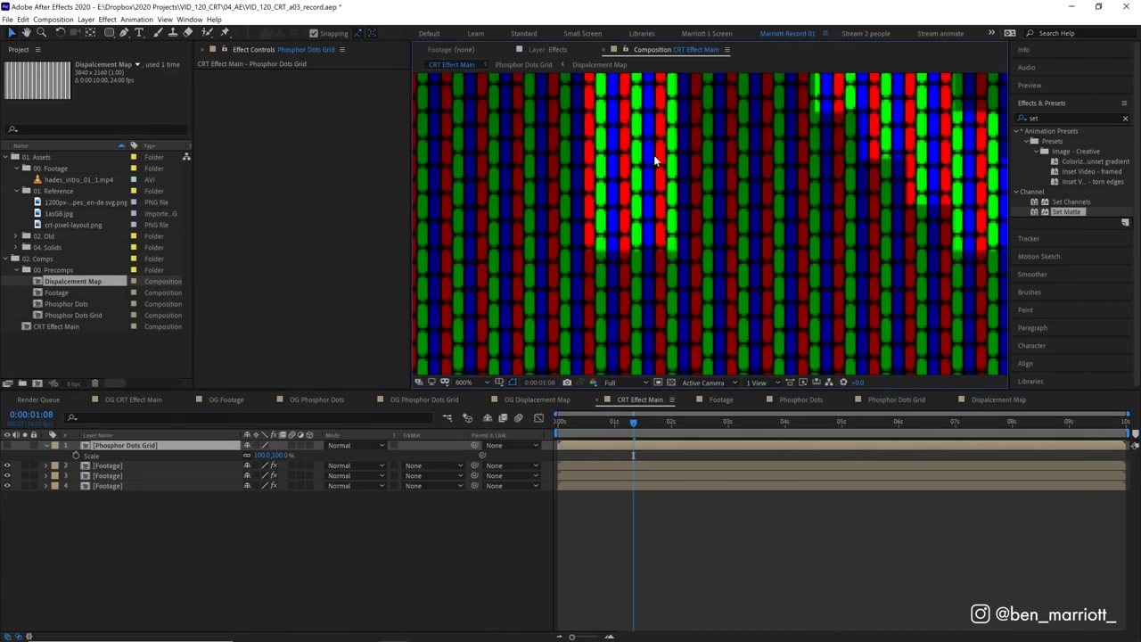
pyautogui.scroll(-1, 733, 216)
pyautogui.press('space')
pyautogui.moveTo(699, 361); pyautogui.dragTo(738, 204)
pyautogui.scroll(-1, 622, 235)
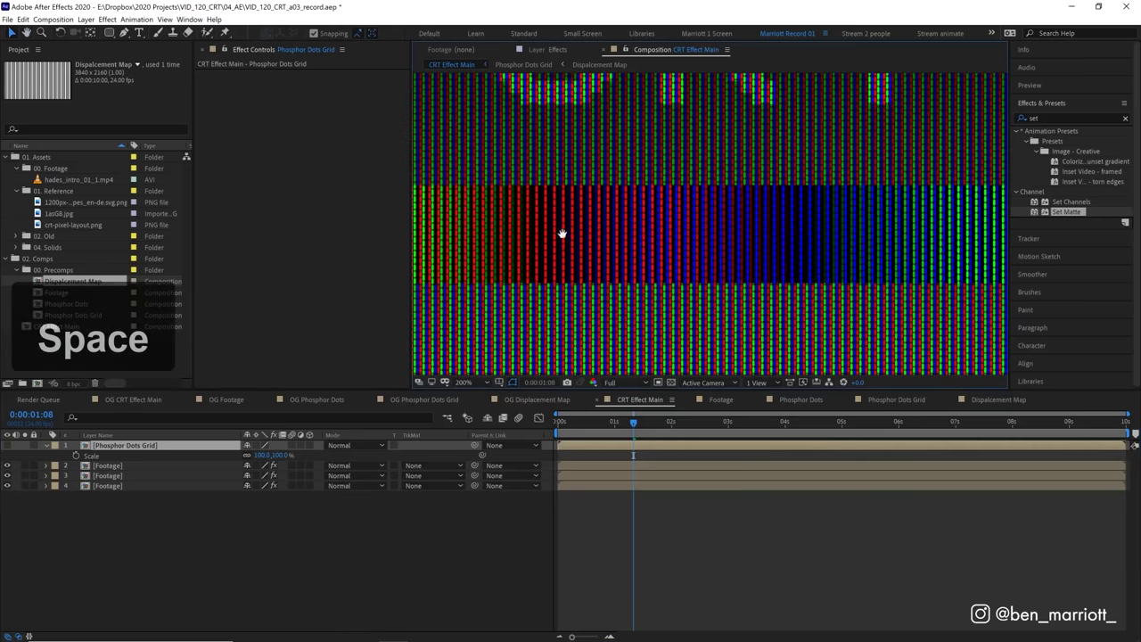
pyautogui.scroll(1, 563, 232)
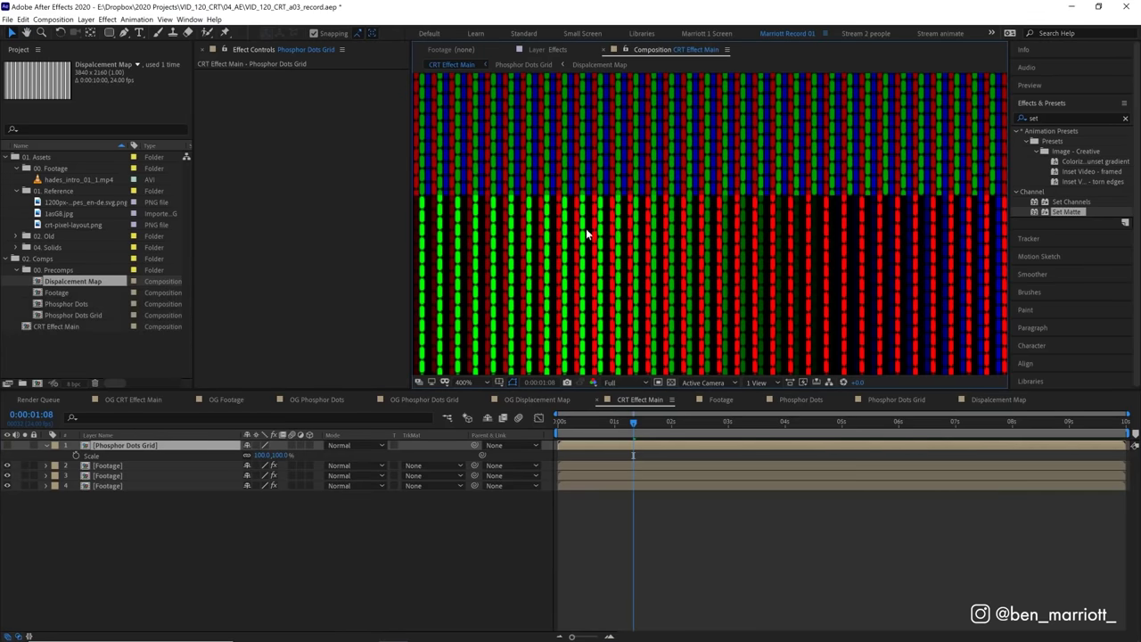
pyautogui.scroll(-2, 820, 227)
pyautogui.scroll(2, 811, 233)
pyautogui.scroll(-2, 820, 223)
pyautogui.press('space')
pyautogui.moveTo(820, 223); pyautogui.dragTo(755, 300)
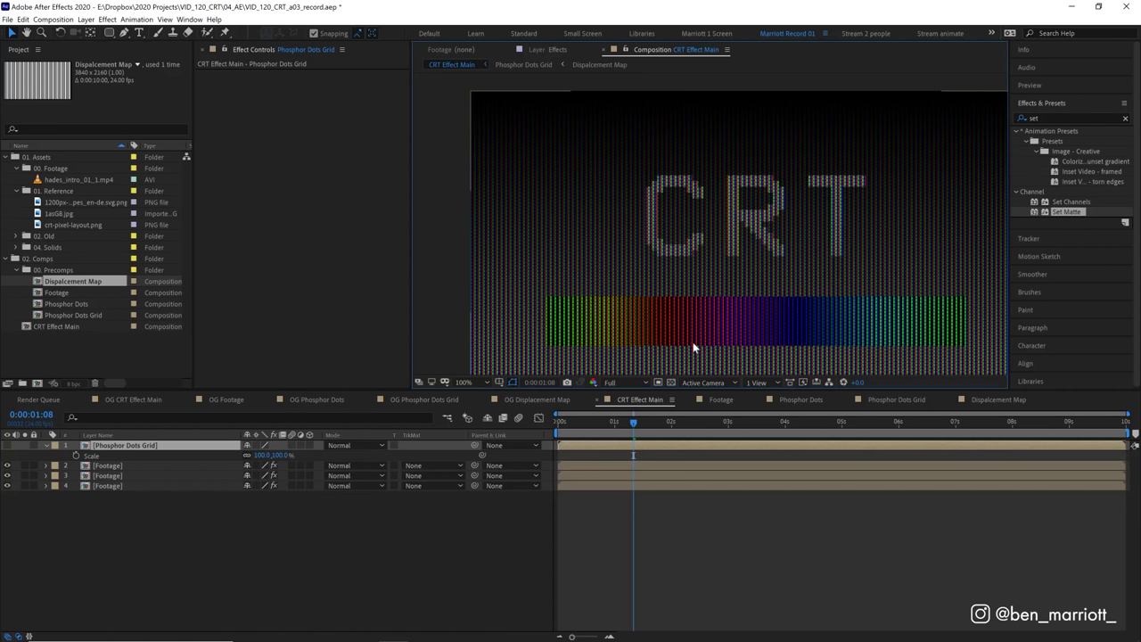
# Step: Rename the three Footage layers Footage R, Footage G and Footage B according to their color channel
pyautogui.hotkey('ctrl', 'Down')
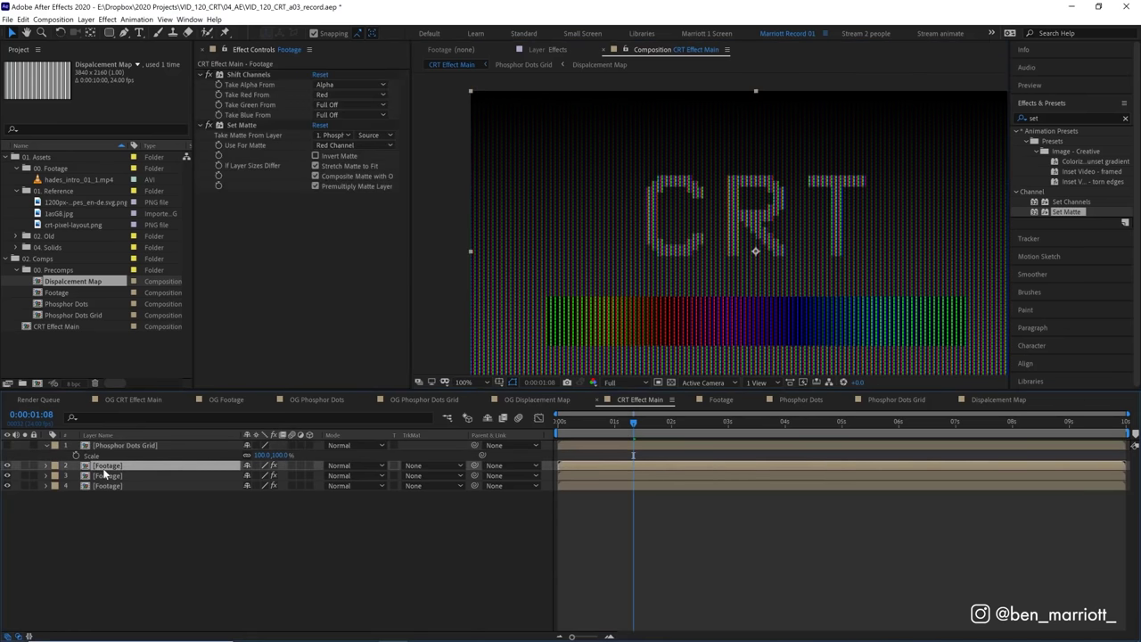
pyautogui.press('Return')
pyautogui.write('R')
pyautogui.press('Return')
pyautogui.write('G')
pyautogui.press('Return')
pyautogui.write('B')
# Step: Give the Footage R, Footage G and Footage B layers red, green and blue label colors
pyautogui.click(54, 465)
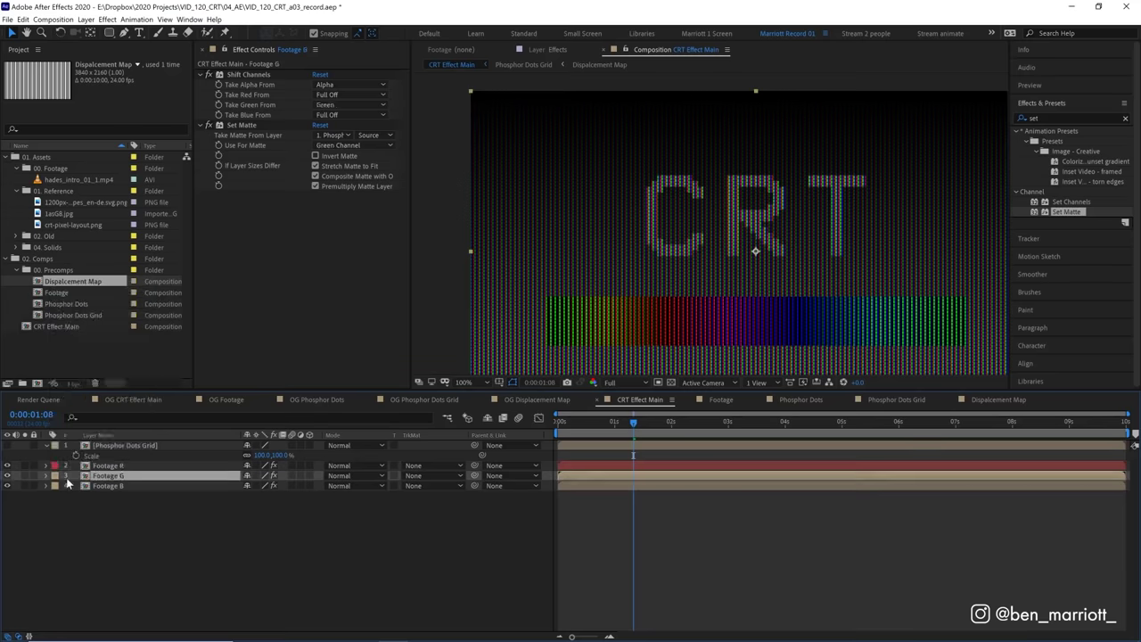
pyautogui.hotkey('ctrl', 'b')
pyautogui.hotkey('ctrl', 'b')
# Step: Preview the animated CRT Effect Main composition at 100% magnification
pyautogui.press('space')
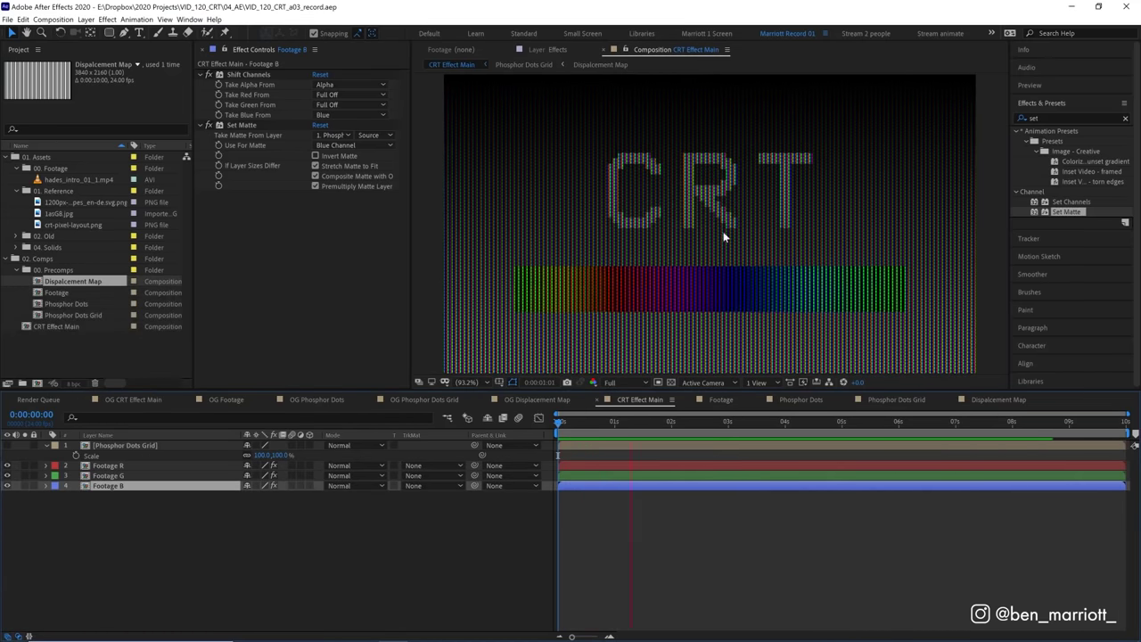
pyautogui.press('/')
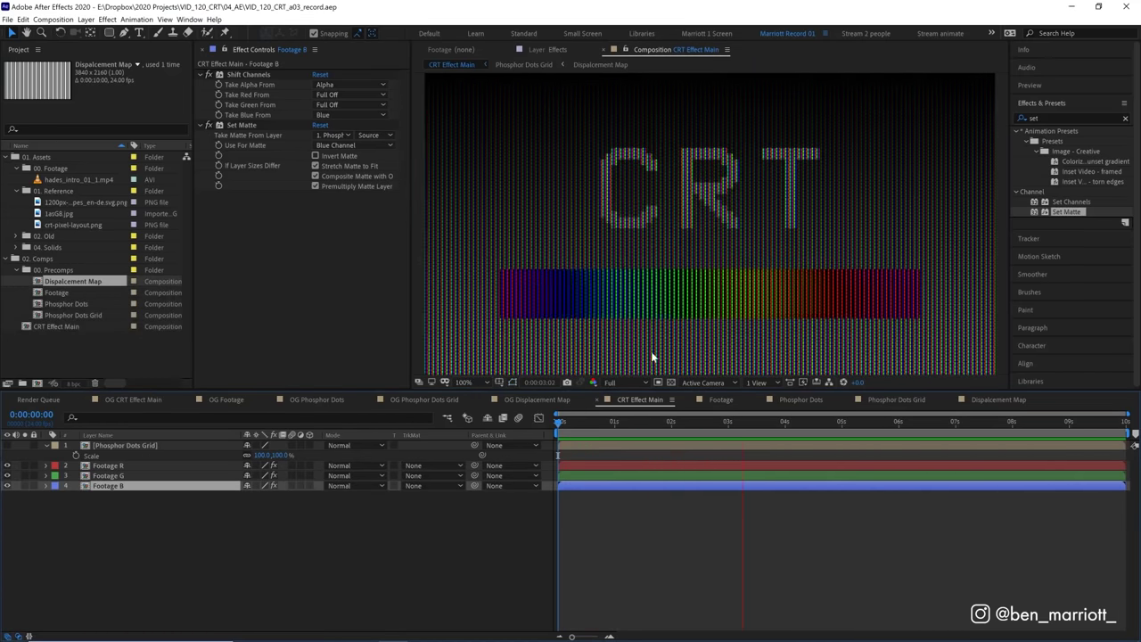
pyautogui.press('space')
# Step: Collapse transformations on the Phosphor Dots Grid layer and set its scale to 50%
pyautogui.click(126, 443)
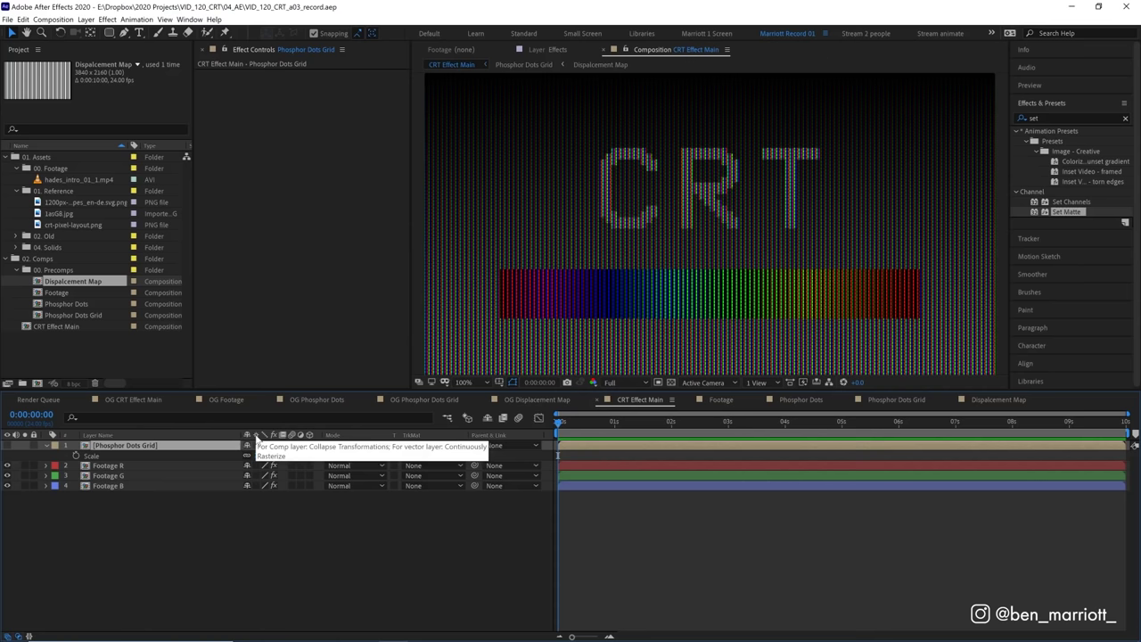
pyautogui.click(256, 446)
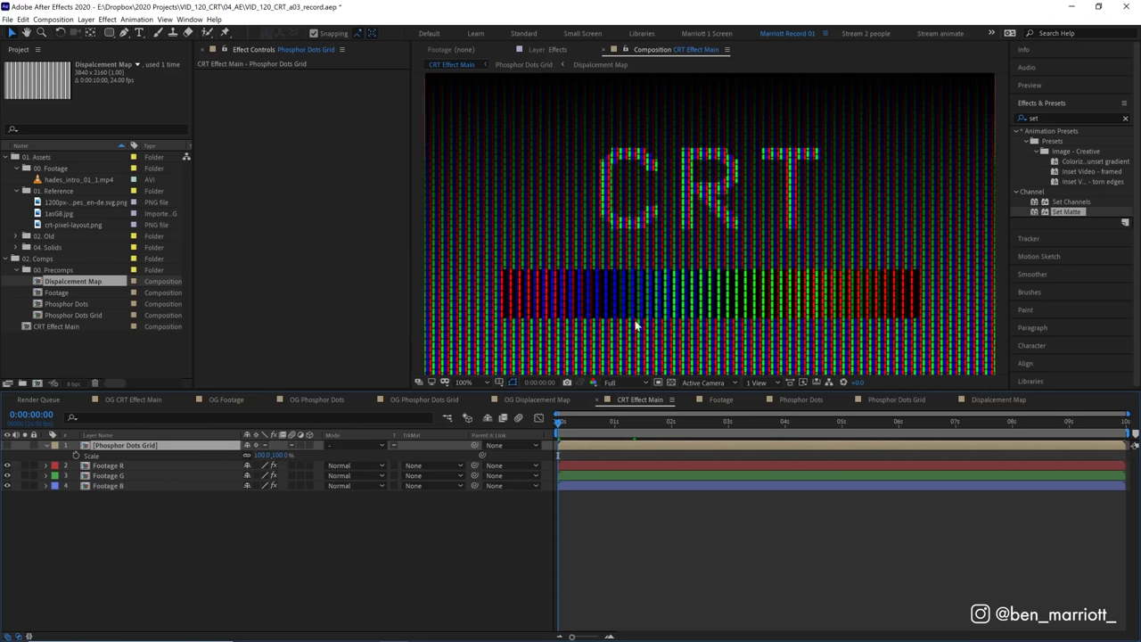
pyautogui.scroll(-3, 718, 237)
pyautogui.scroll(3, 719, 237)
pyautogui.moveTo(277, 458); pyautogui.dragTo(161, 455)
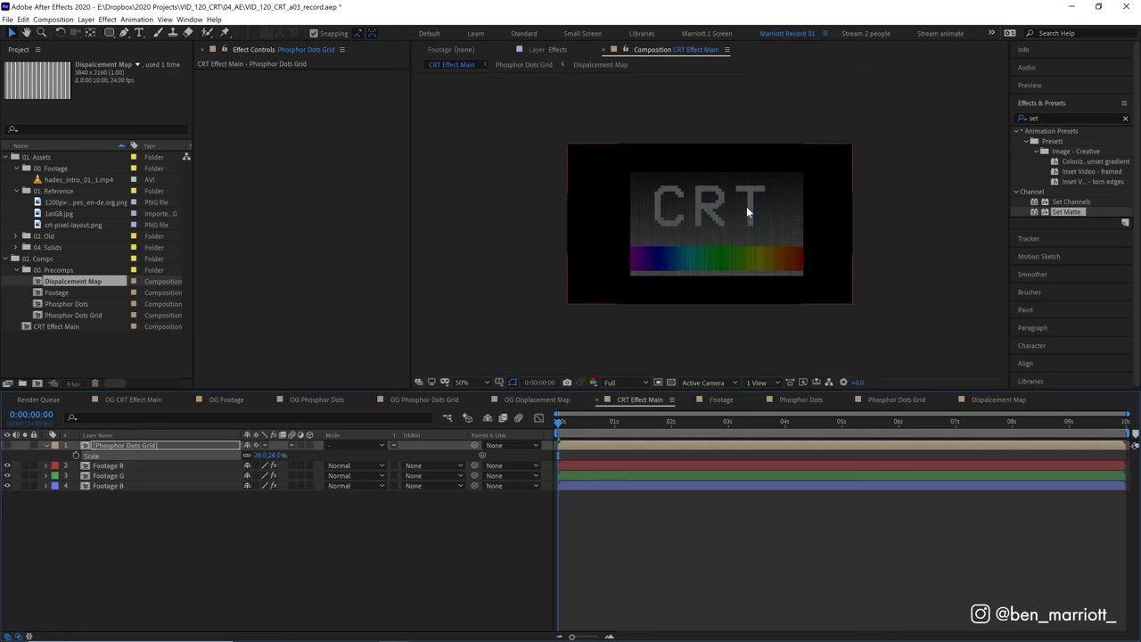
pyautogui.moveTo(278, 454); pyautogui.dragTo(286, 455)
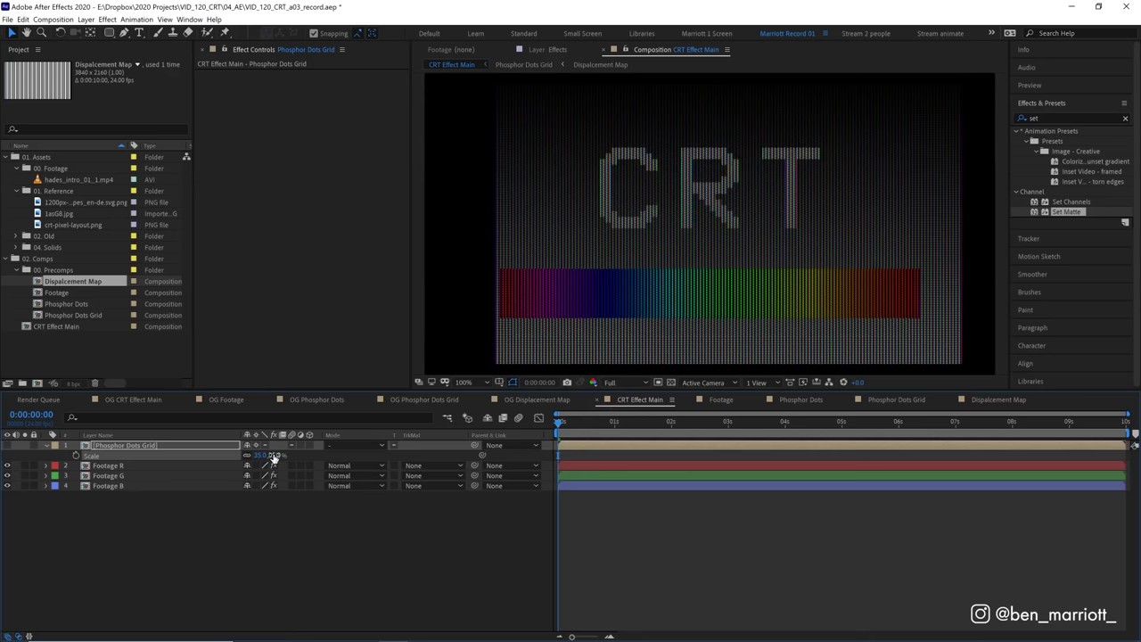
pyautogui.write('50')
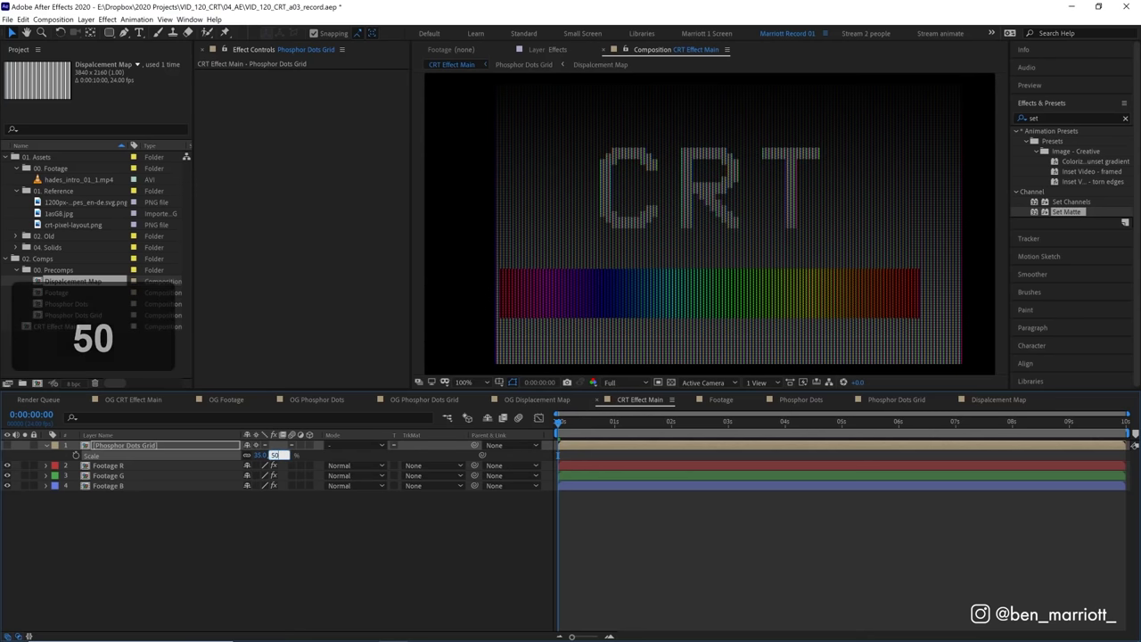
pyautogui.press('Return')
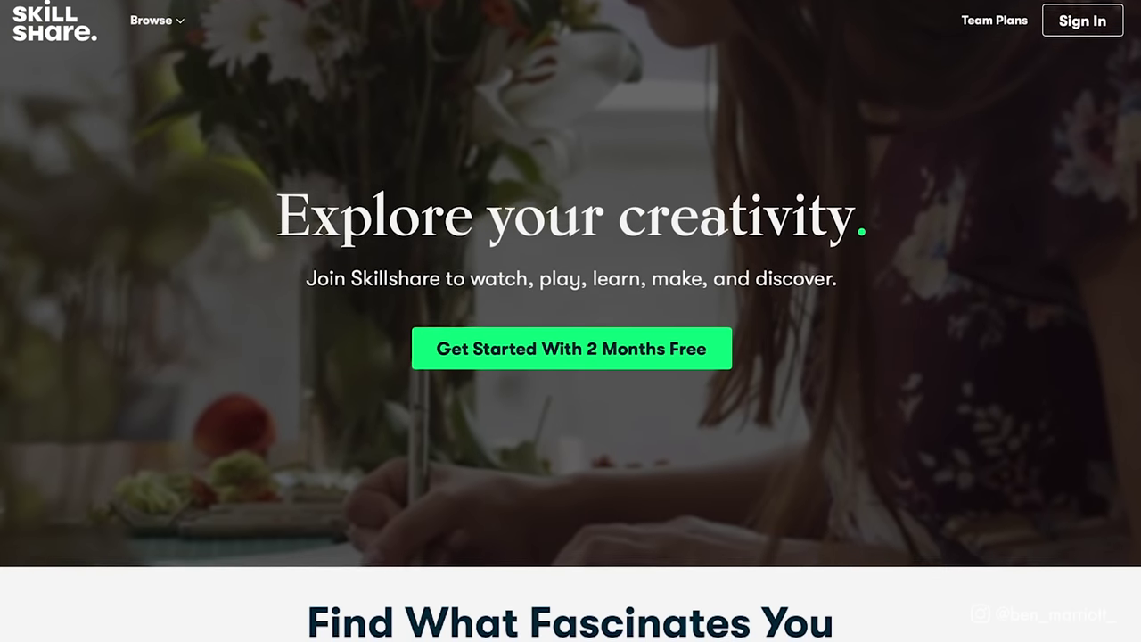
# Step: On the Skillshare website, browse the featured classes and open the Botanical Illustration watercolor and gouache class
pyautogui.scroll(-4, 571, 321)
pyautogui.scroll(-3, 570, 357)
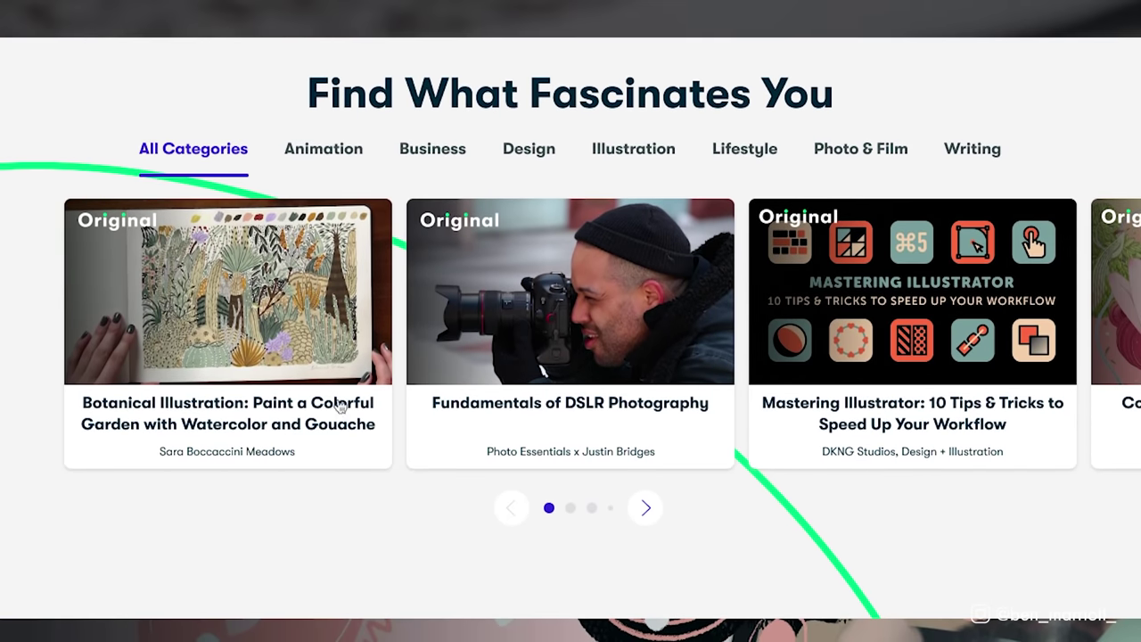
pyautogui.click(230, 287)
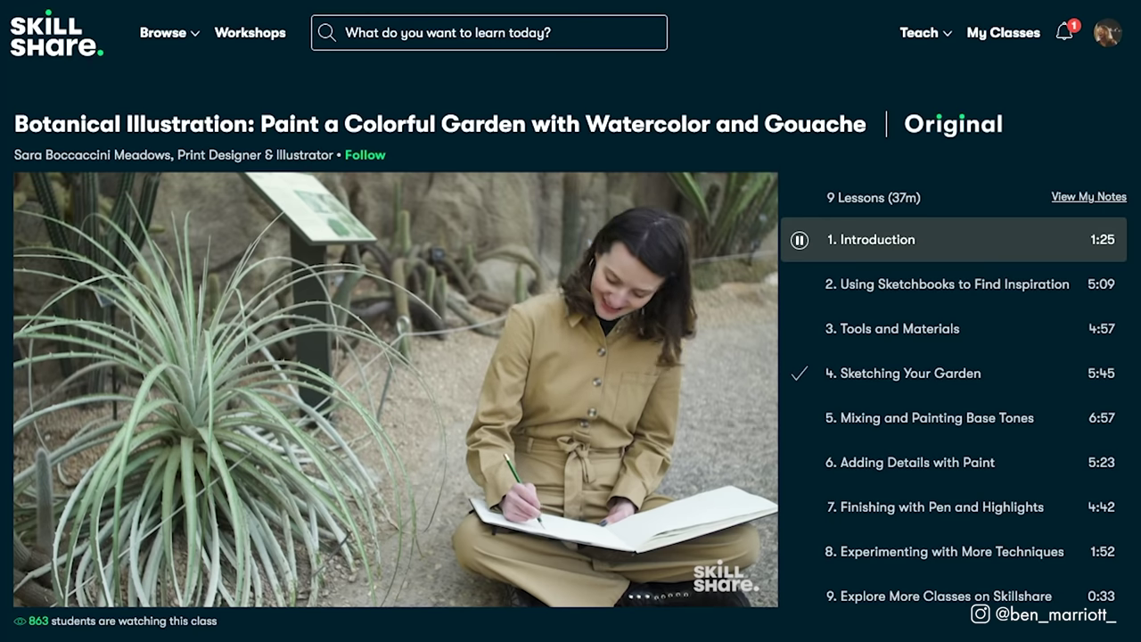
pyautogui.scroll(-1, 570, 357)
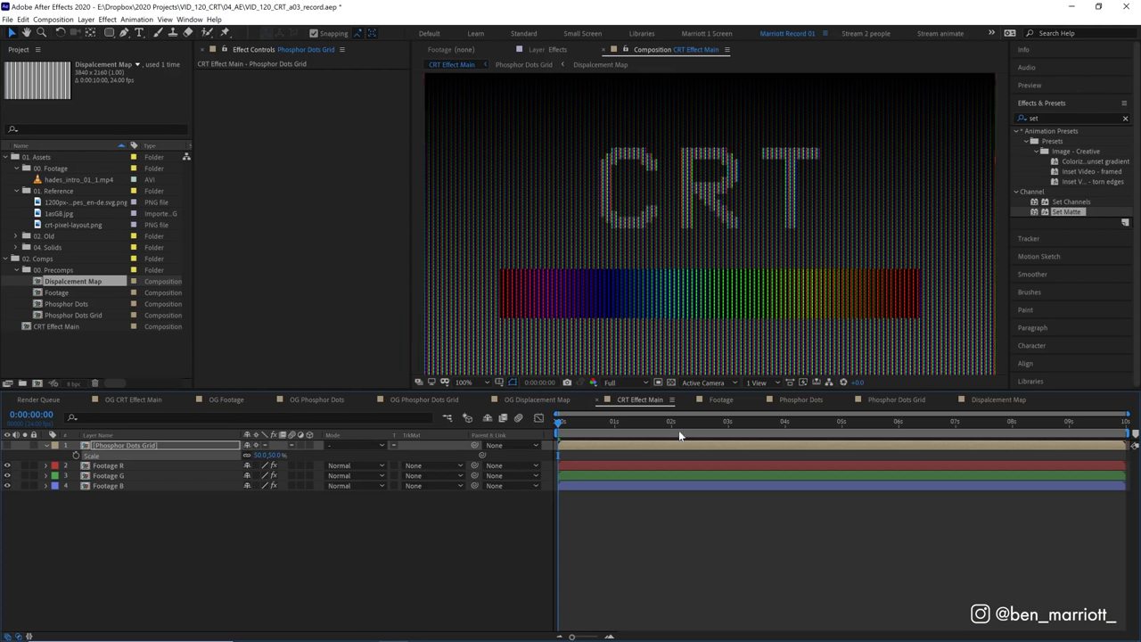
# Step: In the Footage precomp, add an adjustment layer above the other layers and name it Distort
pyautogui.click(613, 477)
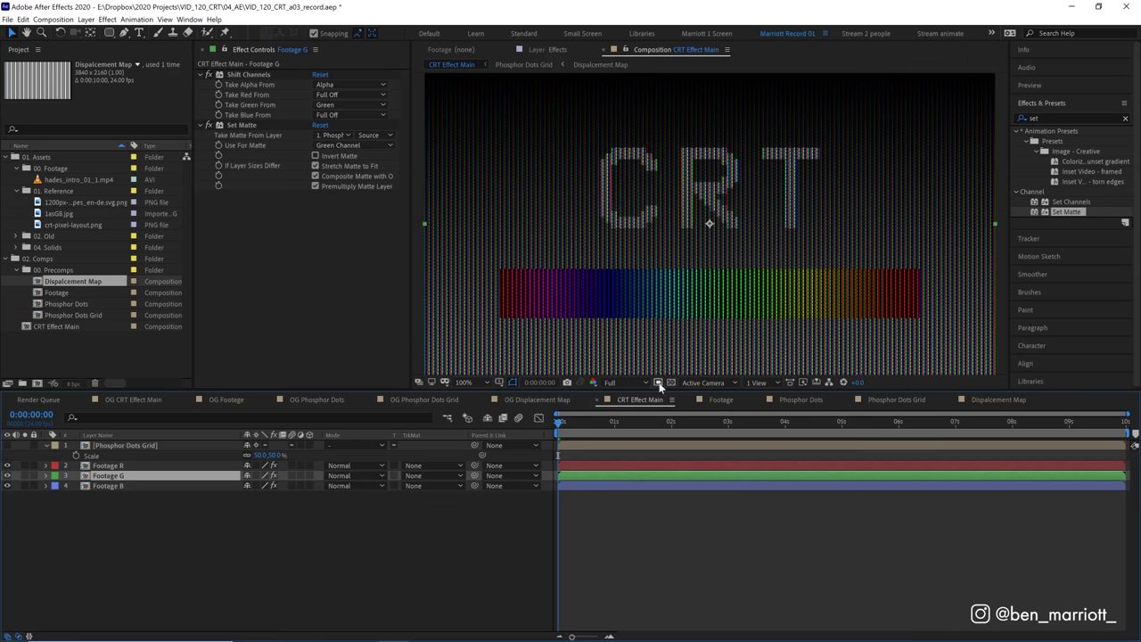
pyautogui.click(131, 466)
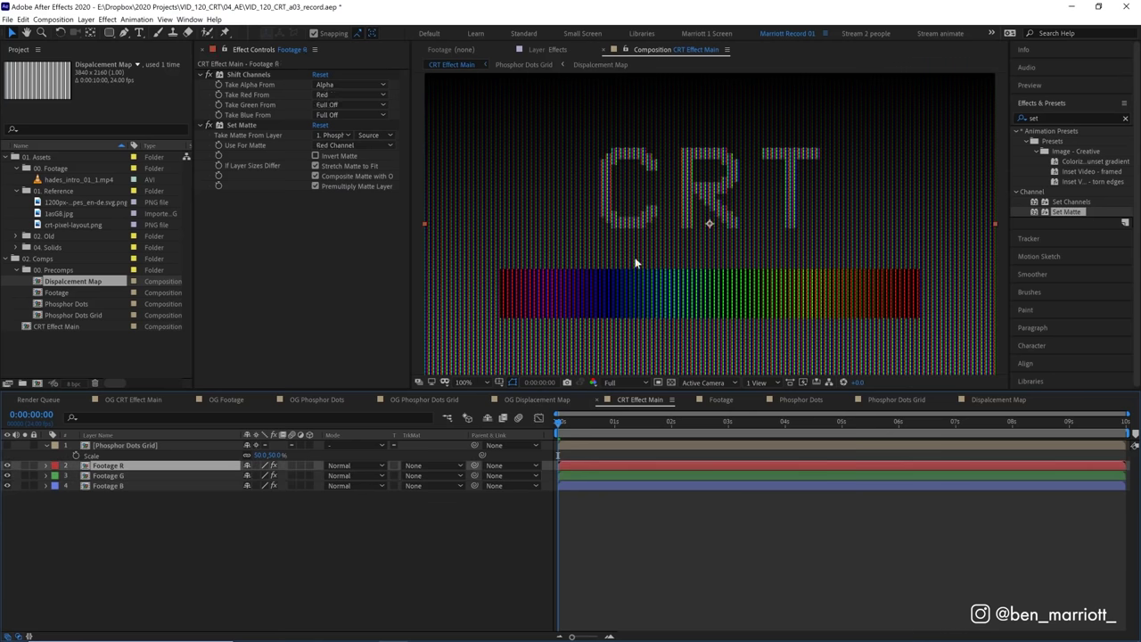
pyautogui.doubleClick(609, 465)
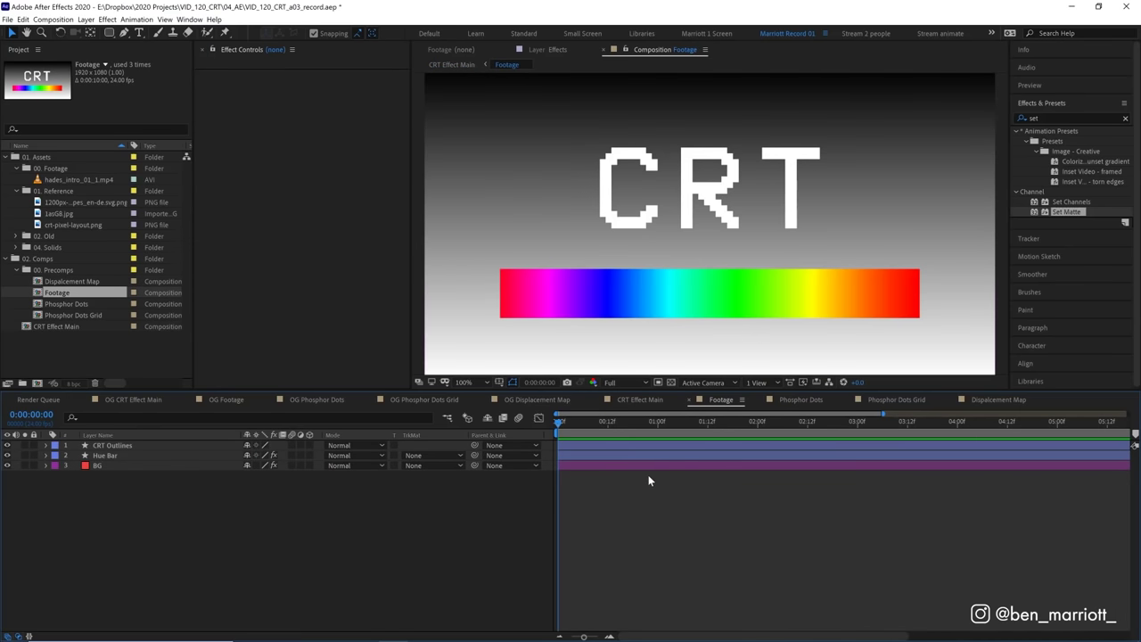
pyautogui.hotkey('ctrl', 'alt', 'y')
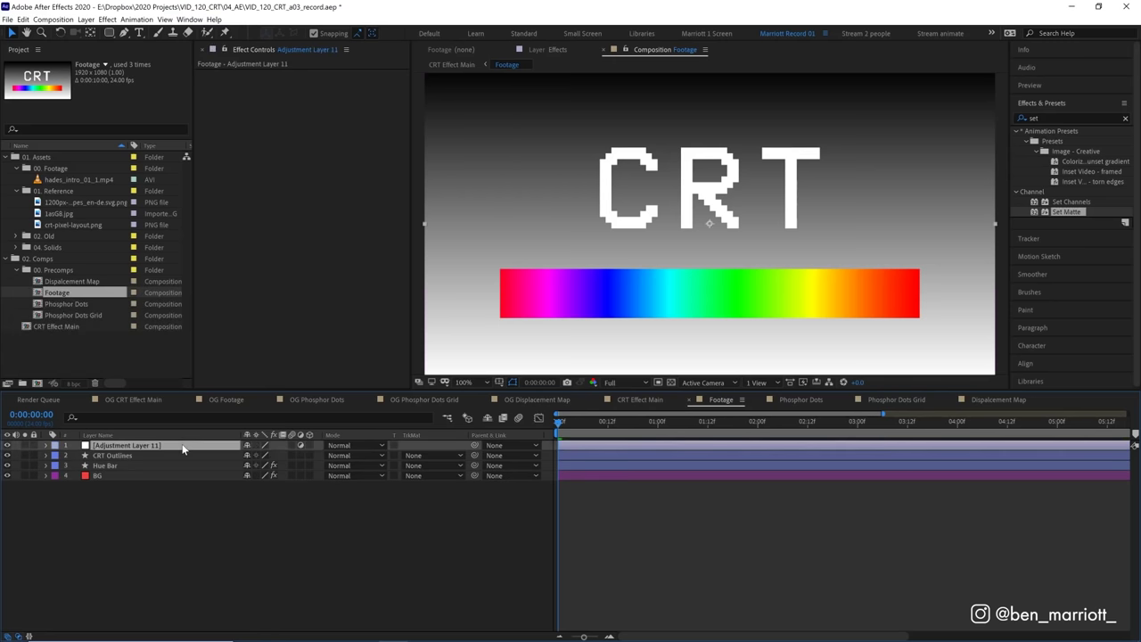
pyautogui.press('Return')
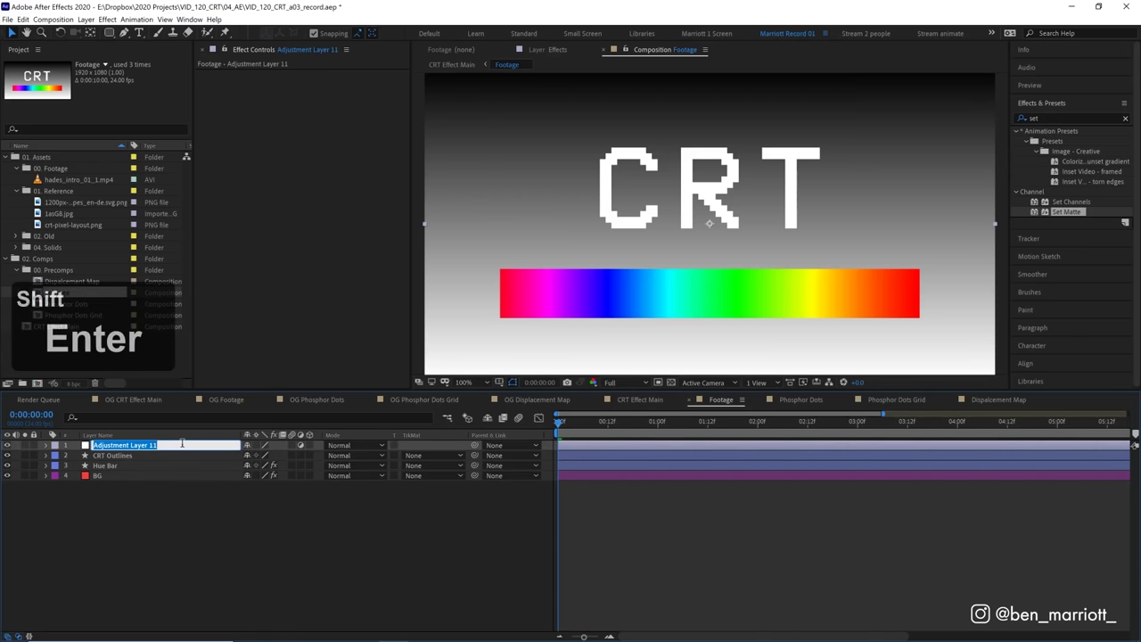
pyautogui.write('Distort')
pyautogui.press('Return')
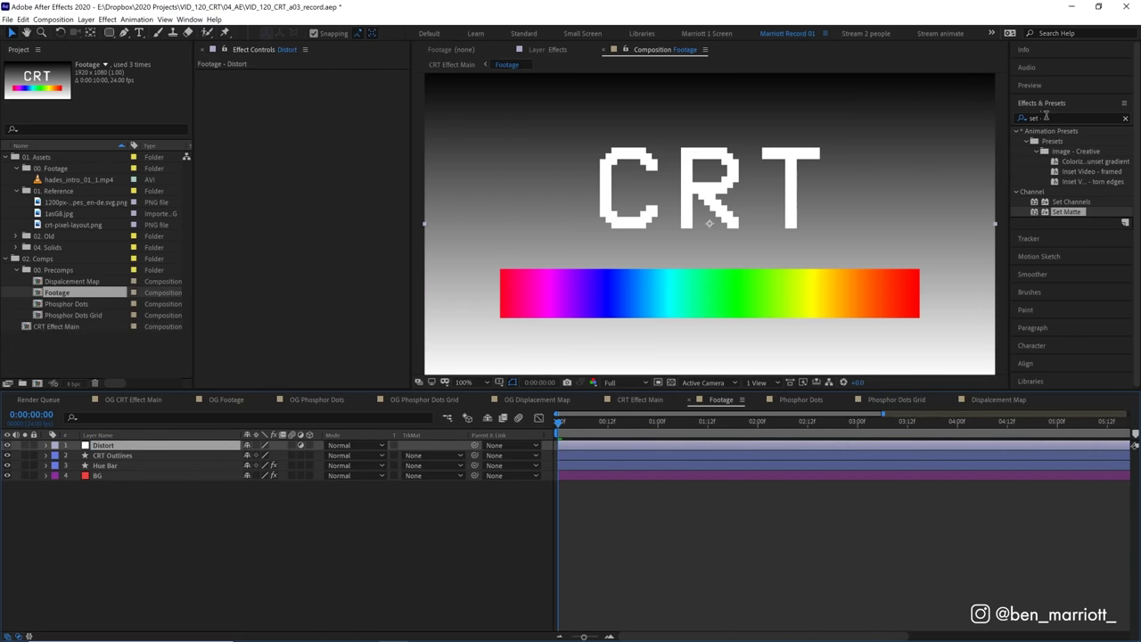
# Step: Apply the Wave Warp effect to the Distort adjustment layer and preview the waves
pyautogui.doubleClick(1048, 117)
pyautogui.write('wave')
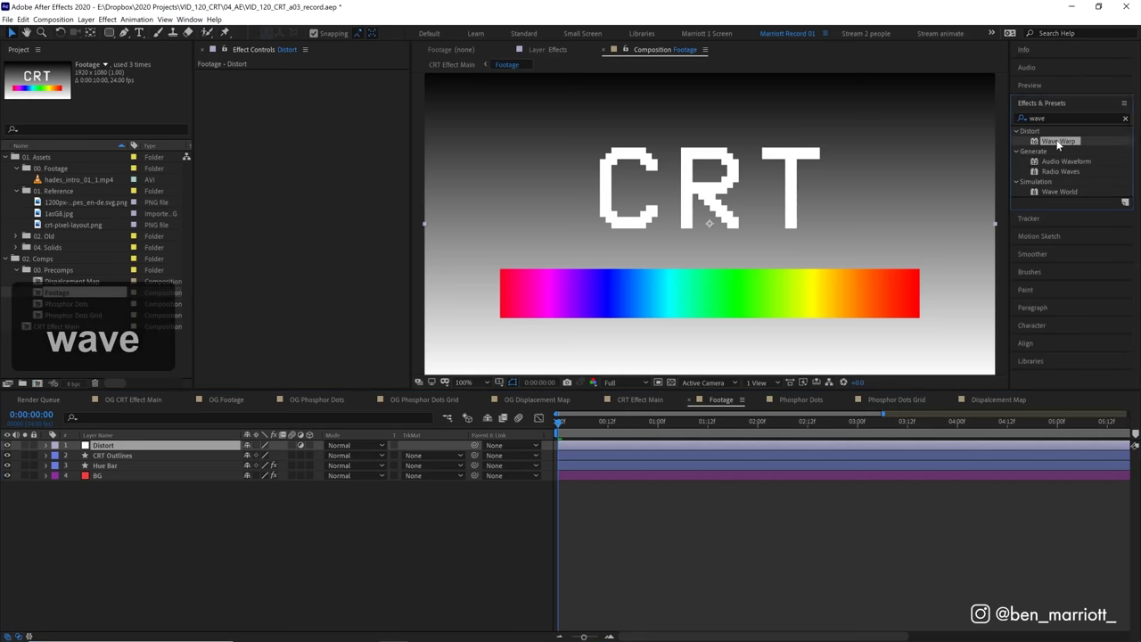
pyautogui.moveTo(1058, 146); pyautogui.dragTo(331, 107)
pyautogui.press('Return')
pyautogui.press('space')
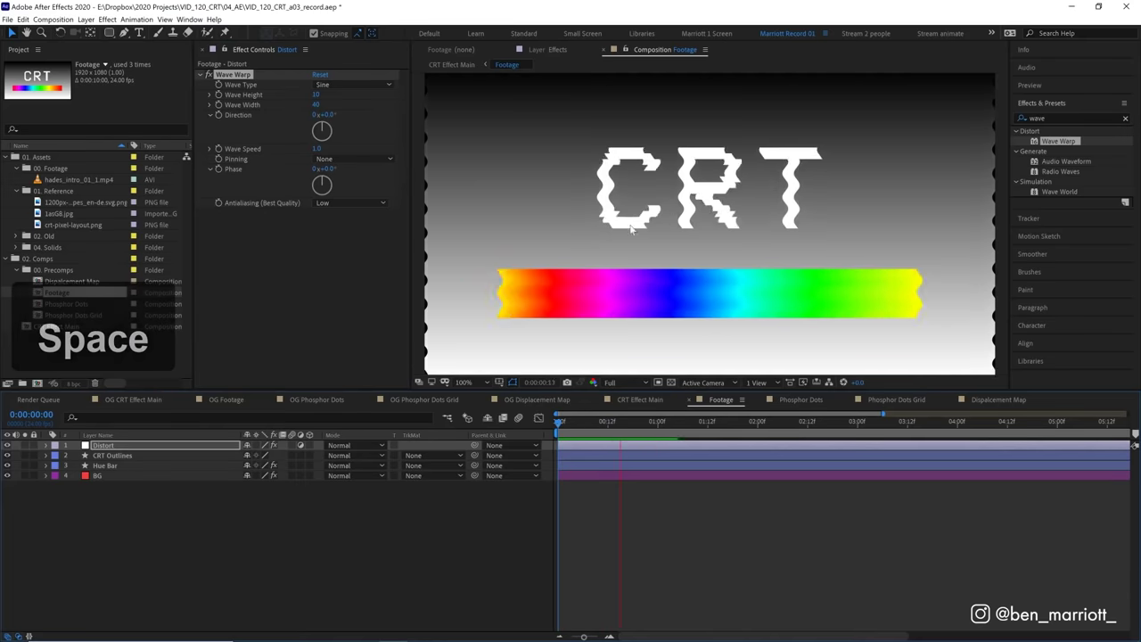
pyautogui.press('space')
# Step: Set the Wave Warp's wave speed to -0.5 and preview the movement
pyautogui.click(316, 149)
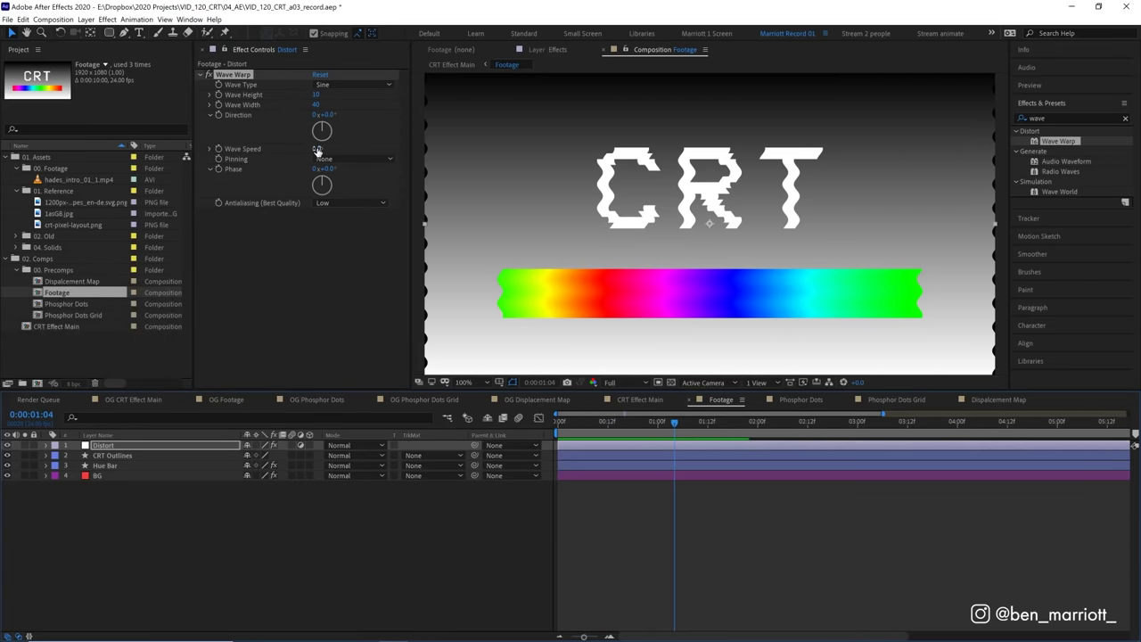
pyautogui.write('-0')
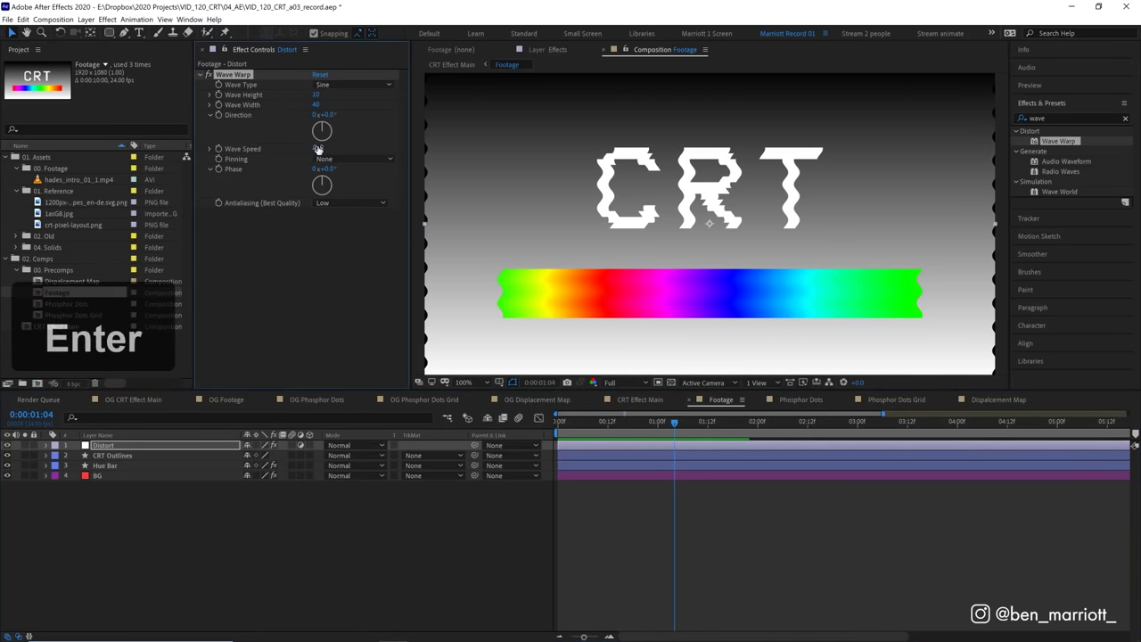
pyautogui.press('space')
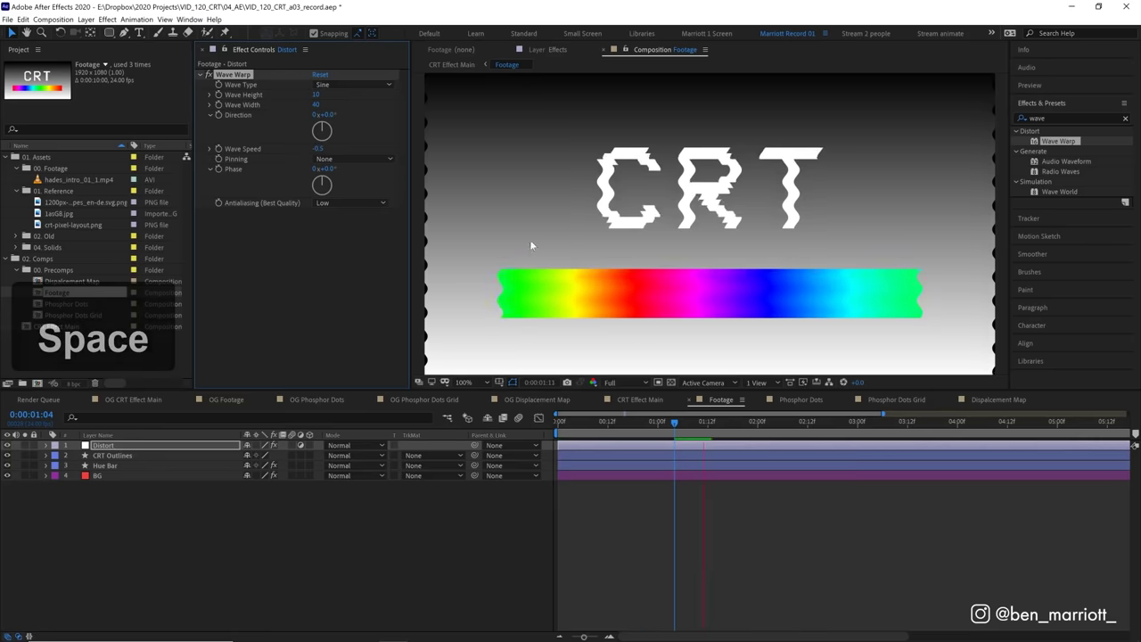
pyautogui.click(666, 435)
# Step: Set the Wave Warp's wave height to 8 and wave width to 800, and preview the distortion
pyautogui.click(315, 93)
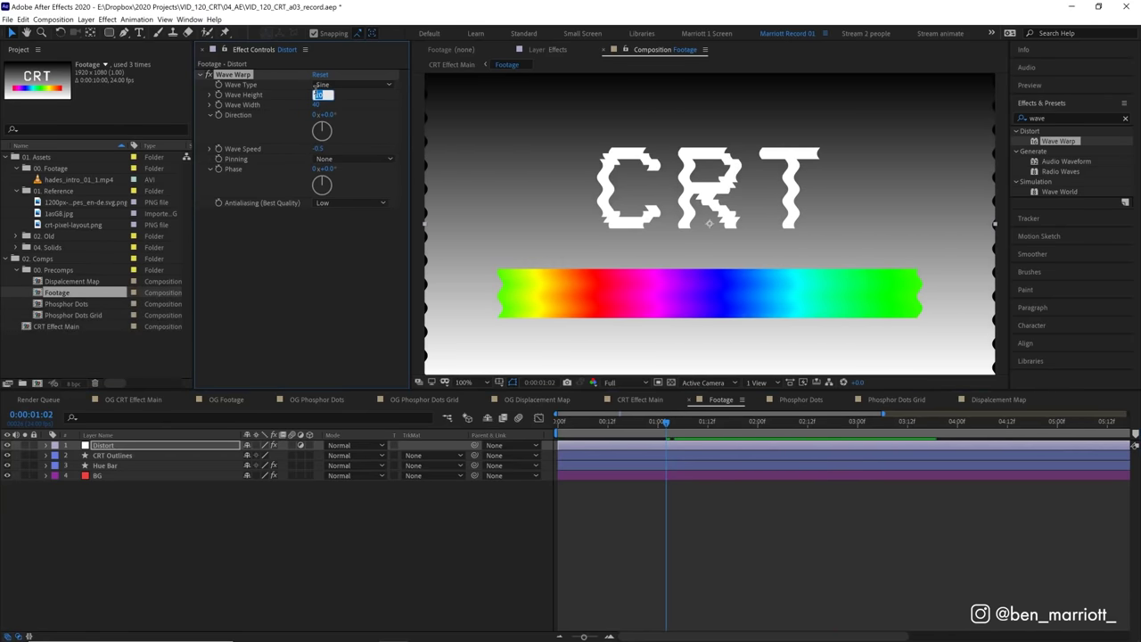
pyautogui.press('Return')
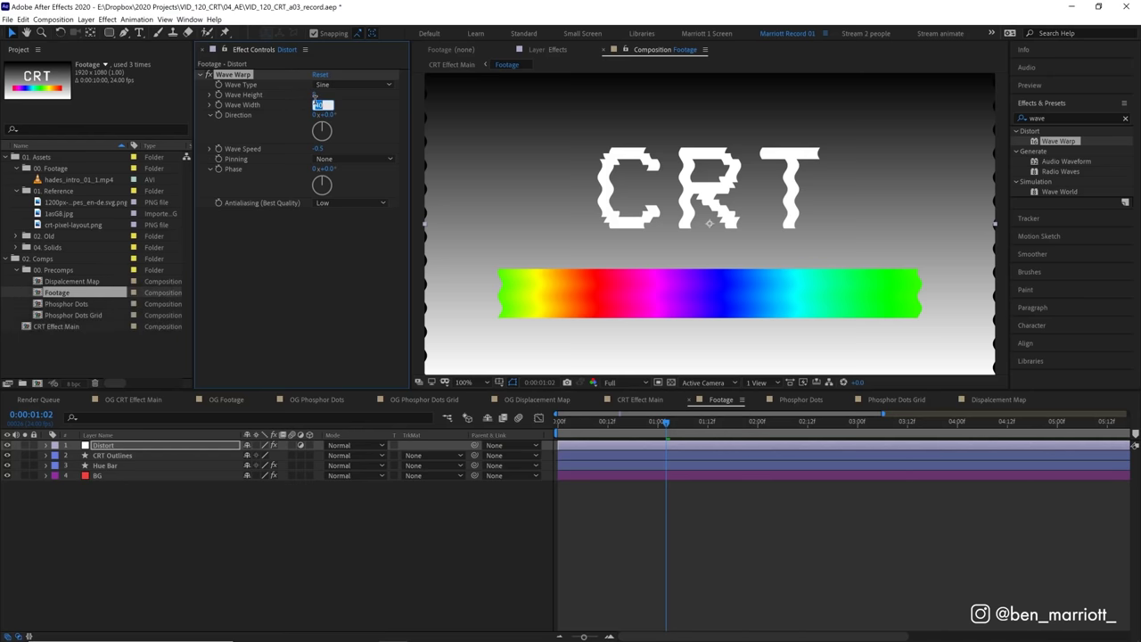
pyautogui.write('800')
pyautogui.press('Return')
pyautogui.press('space')
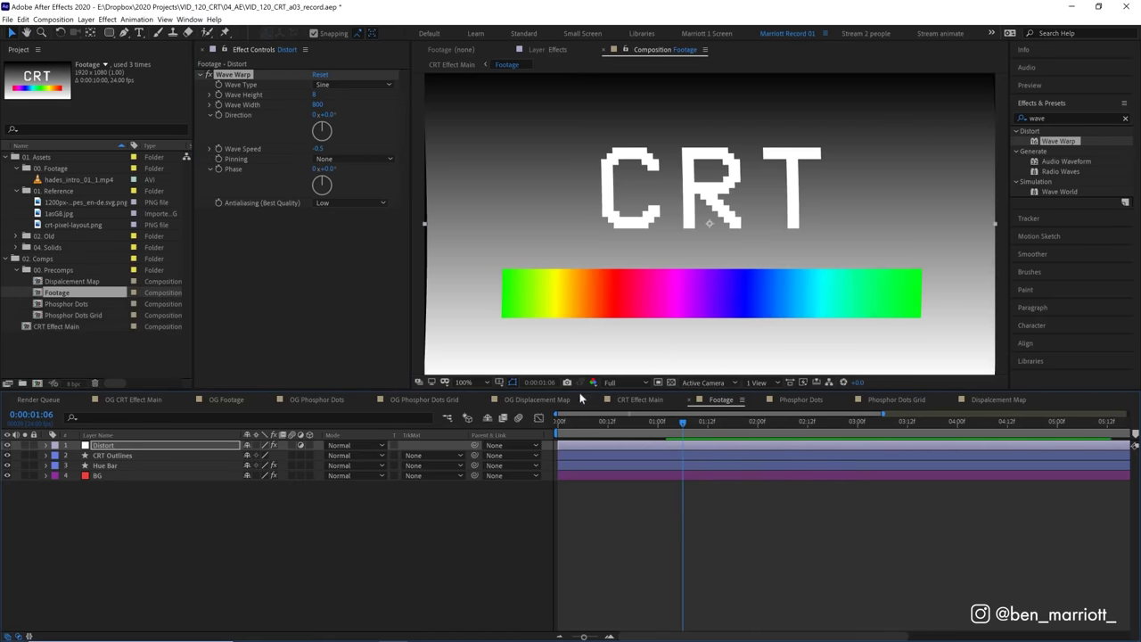
# Step: Change the Wave Warp's wave type to Square and preview the stepped distortion
pyautogui.click(336, 84)
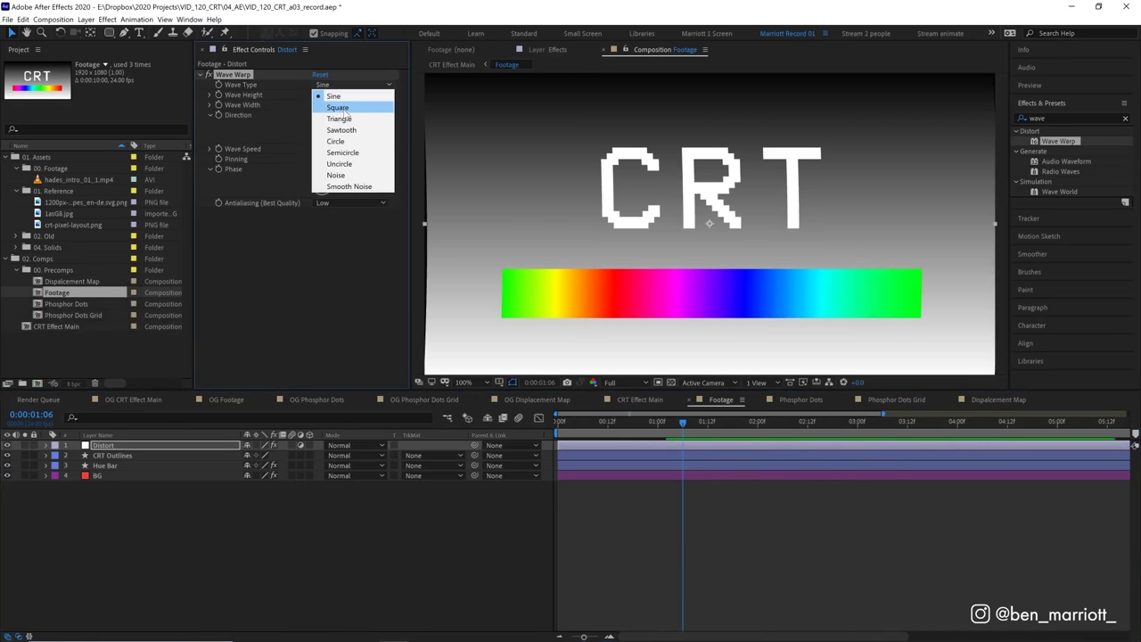
pyautogui.click(343, 109)
pyautogui.press('space')
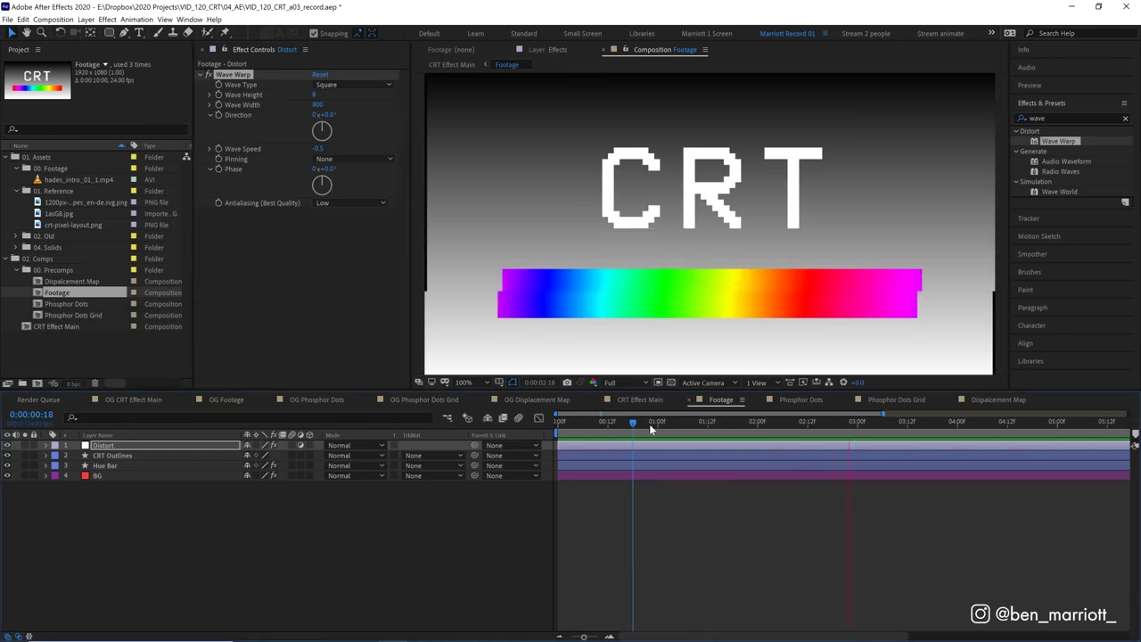
pyautogui.click(658, 422)
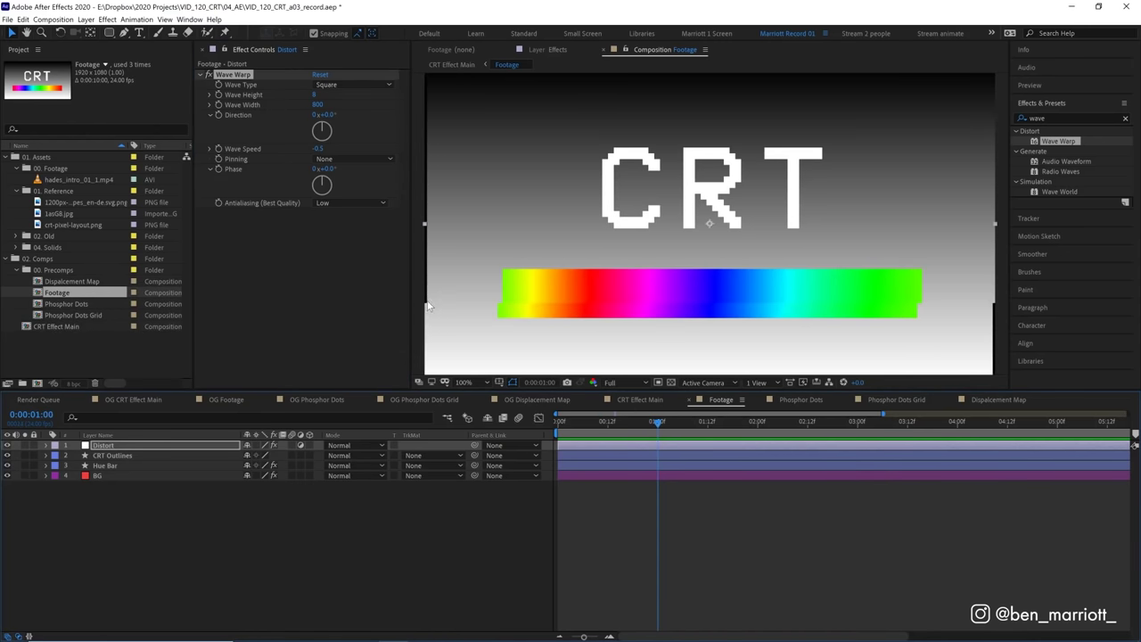
# Step: Apply the Transform effect to the Distort adjustment layer, below Wave Warp
pyautogui.click(1059, 118)
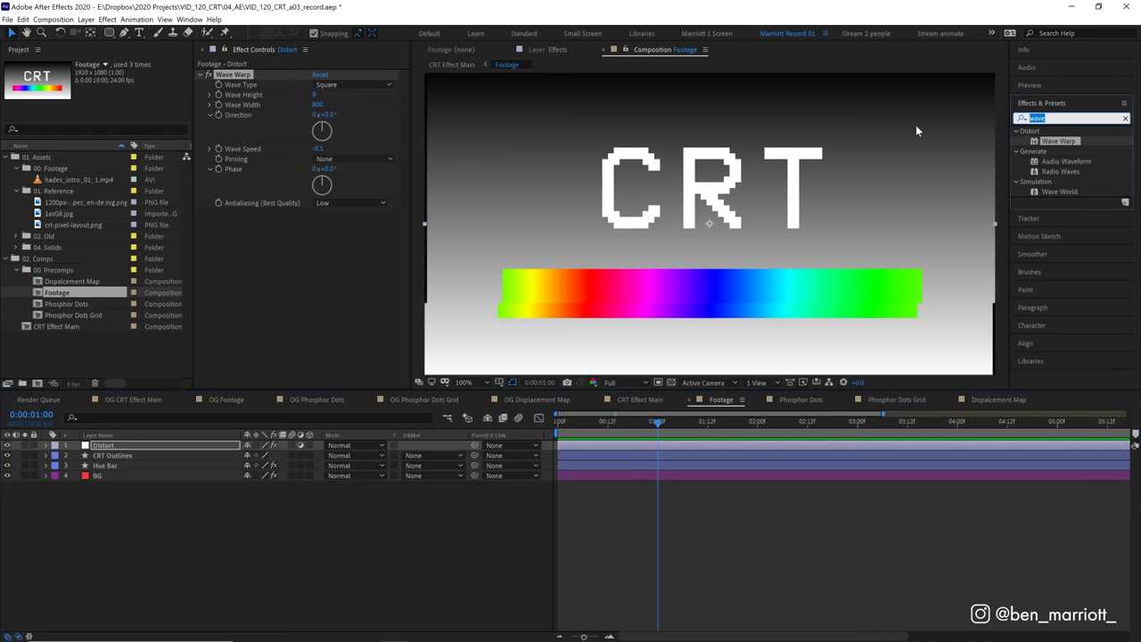
pyautogui.write('tras')
pyautogui.press('BackSpace')
pyautogui.write('ns')
pyautogui.moveTo(1067, 192); pyautogui.dragTo(318, 200)
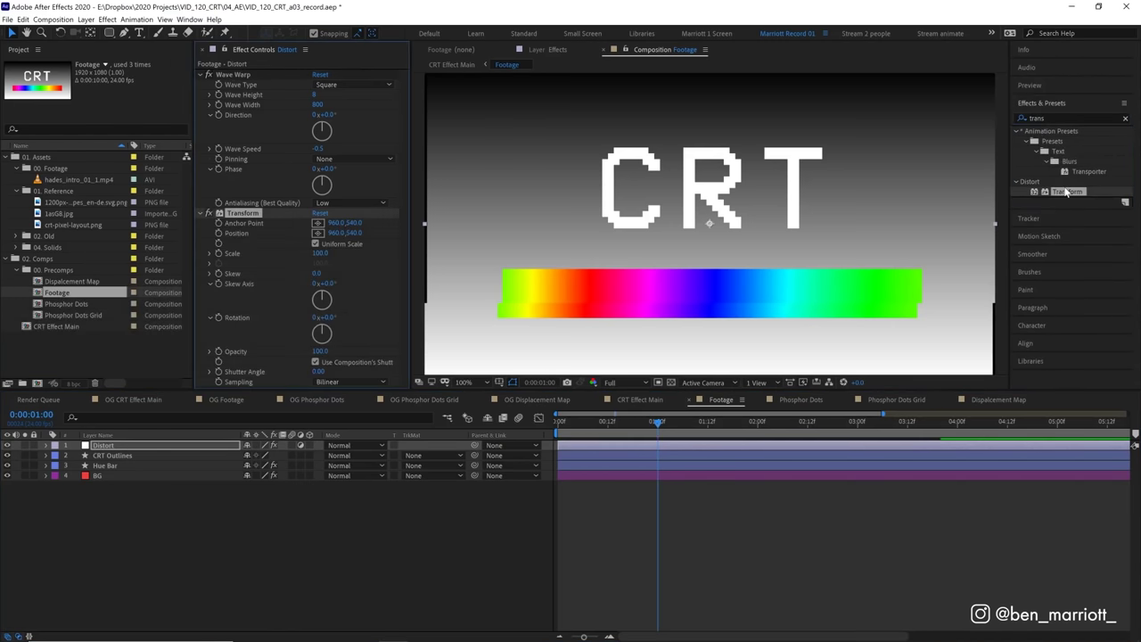
# Step: Set the Transform effect's scale to 101 and preview the distorted footage
pyautogui.click(330, 252)
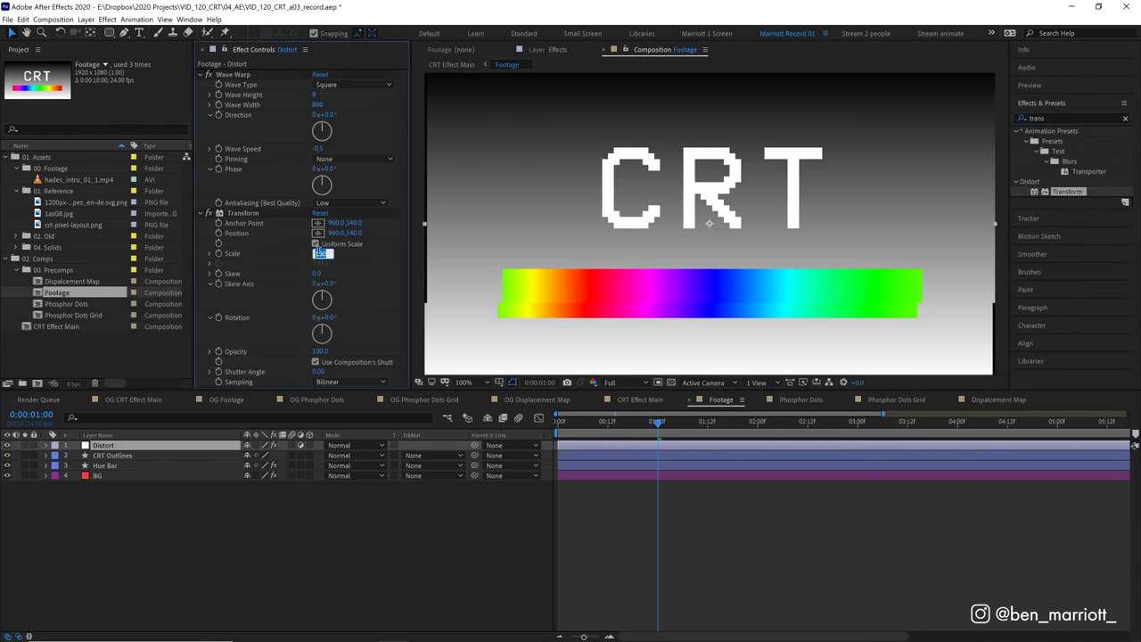
pyautogui.press('Up')
pyautogui.press('space')
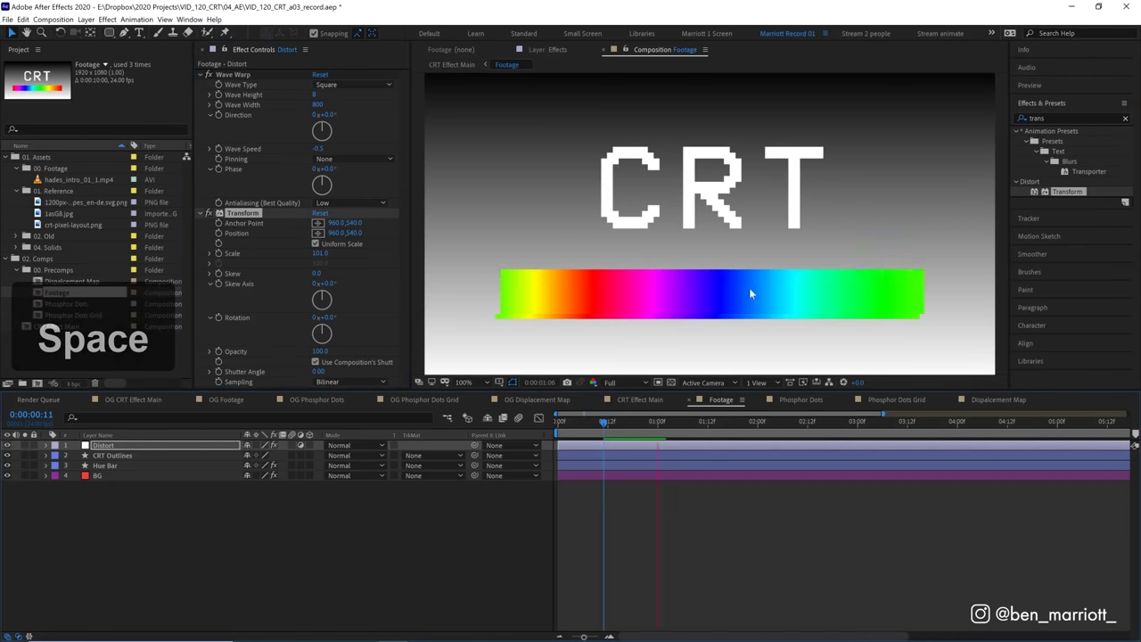
pyautogui.moveTo(605, 423); pyautogui.dragTo(575, 423)
pyautogui.press('space')
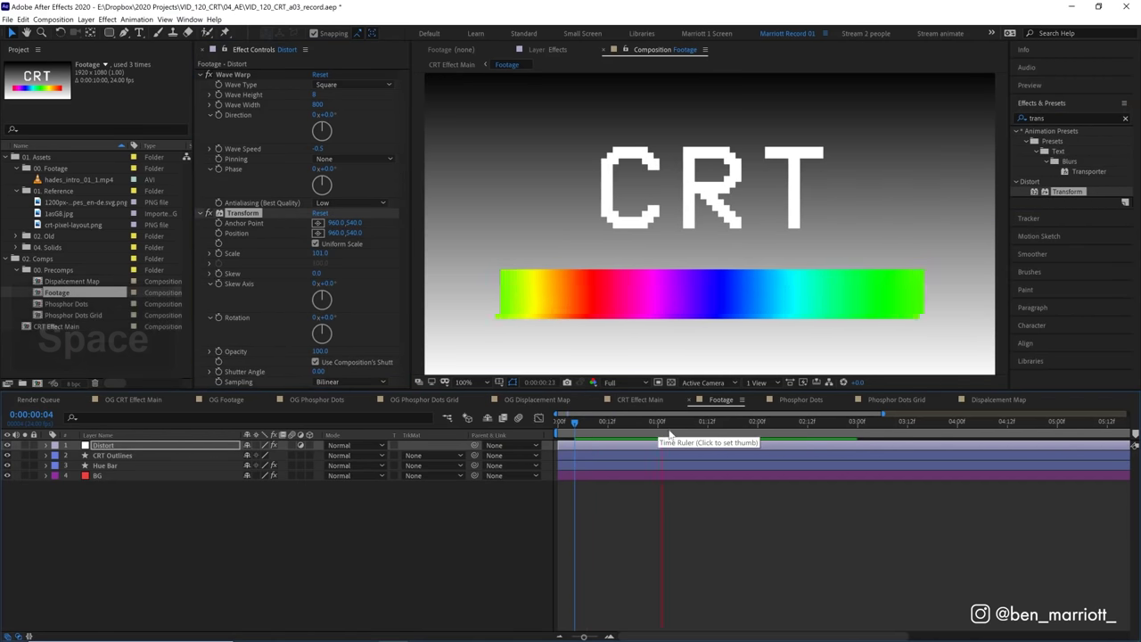
# Step: Add a new adjustment layer above all other layers and name it Flicker
pyautogui.click(688, 488)
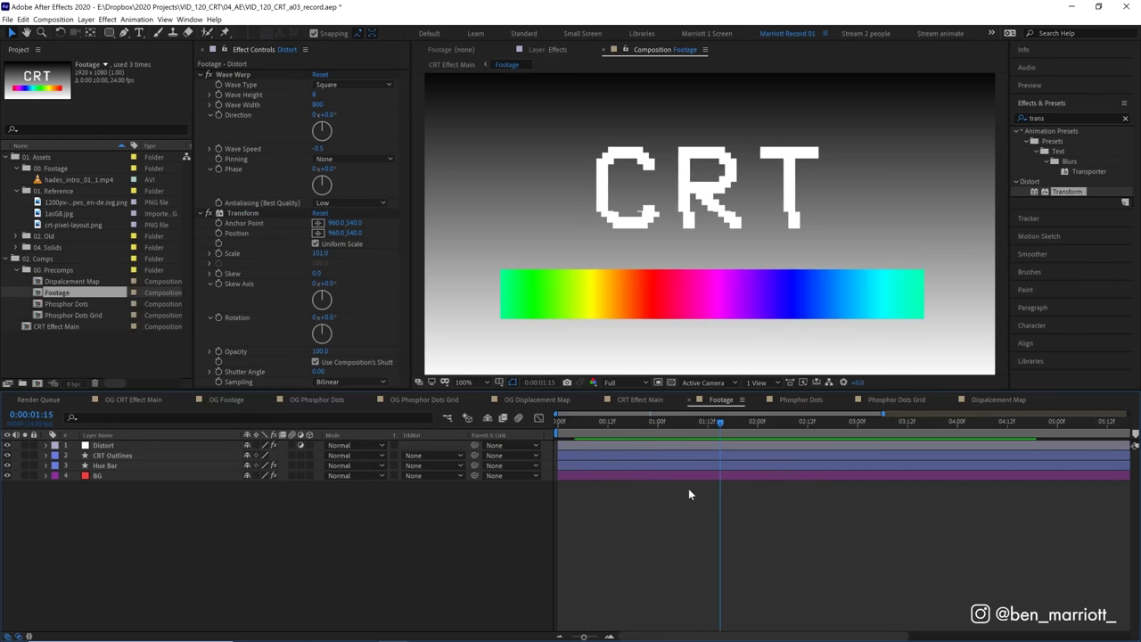
pyautogui.hotkey('ctrl', 'alt', 'y')
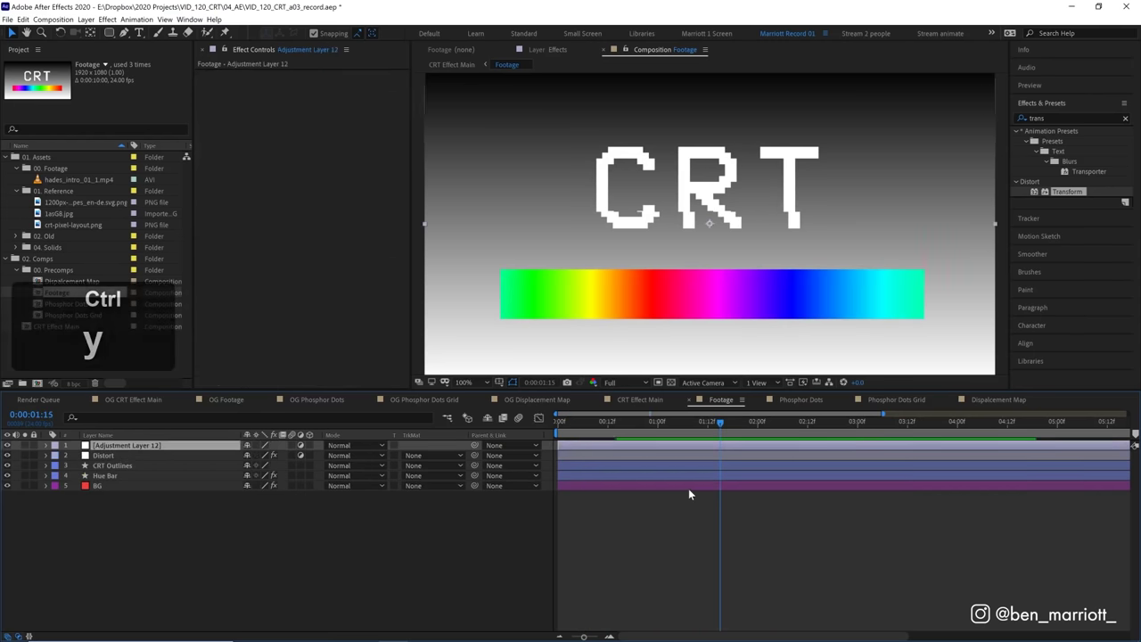
pyautogui.press('Return')
pyautogui.write('Fli')
pyautogui.press('Return')
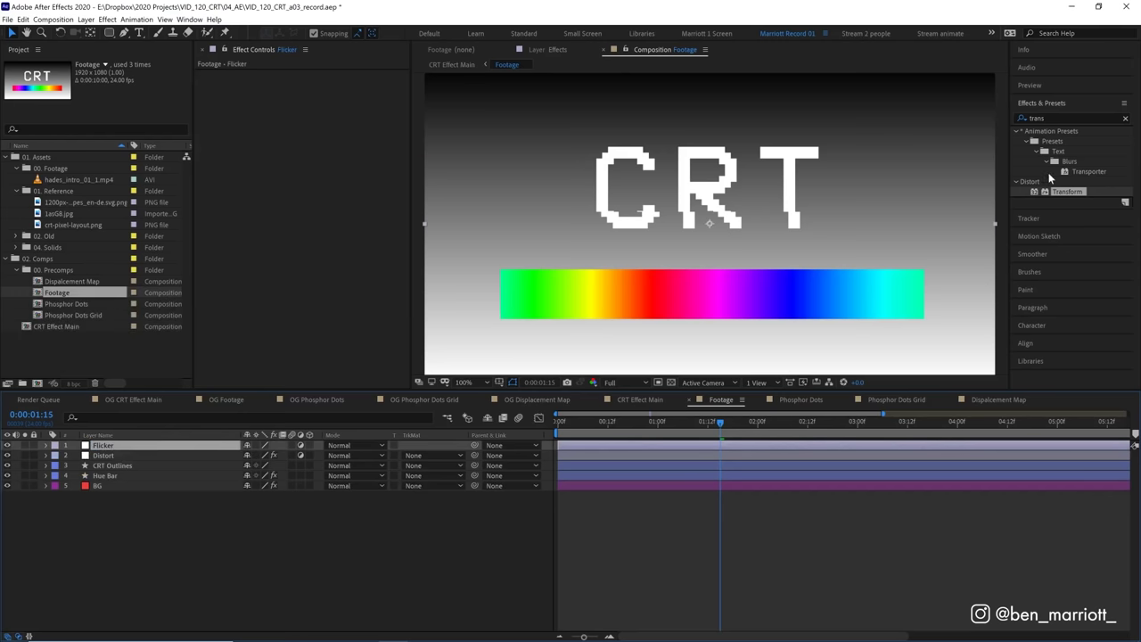
# Step: Apply the Curves effect to the Flicker layer and raise the RGB curve's midtones and black point to brighten the image
pyautogui.click(1046, 118)
pyautogui.write('cur')
pyautogui.moveTo(1062, 262); pyautogui.dragTo(284, 187)
pyautogui.moveTo(224, 264); pyautogui.dragTo(222, 251)
pyautogui.moveTo(282, 185); pyautogui.dragTo(282, 183)
pyautogui.moveTo(679, 428); pyautogui.dragTo(712, 428)
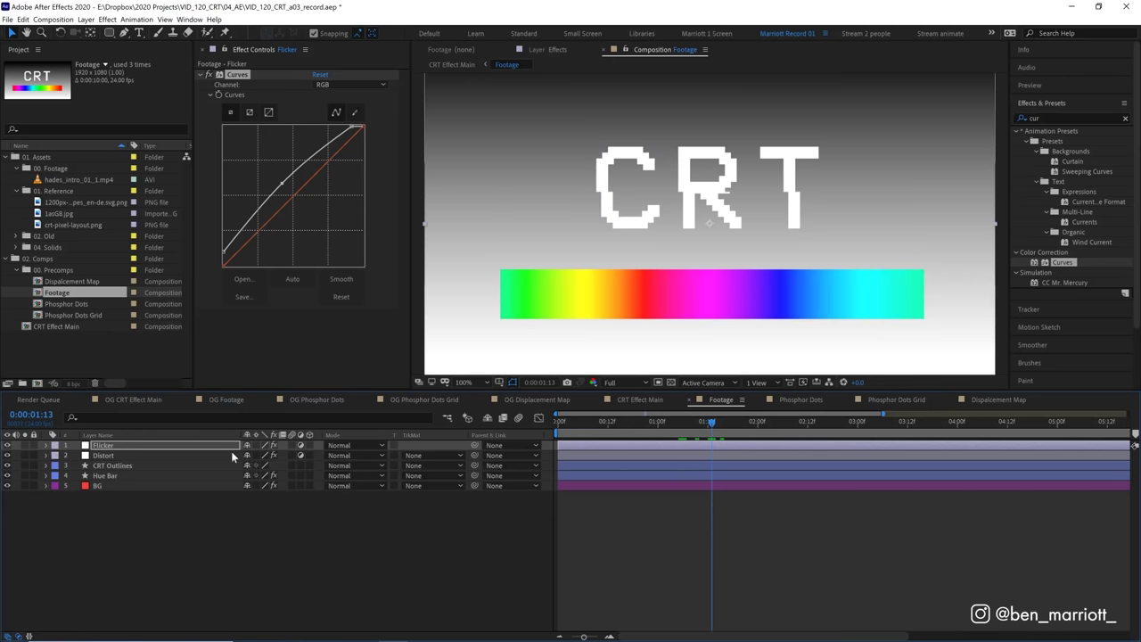
# Step: Add the expression wiggle(12,100) to the Flicker layer's opacity and preview the flicker
pyautogui.press('t')
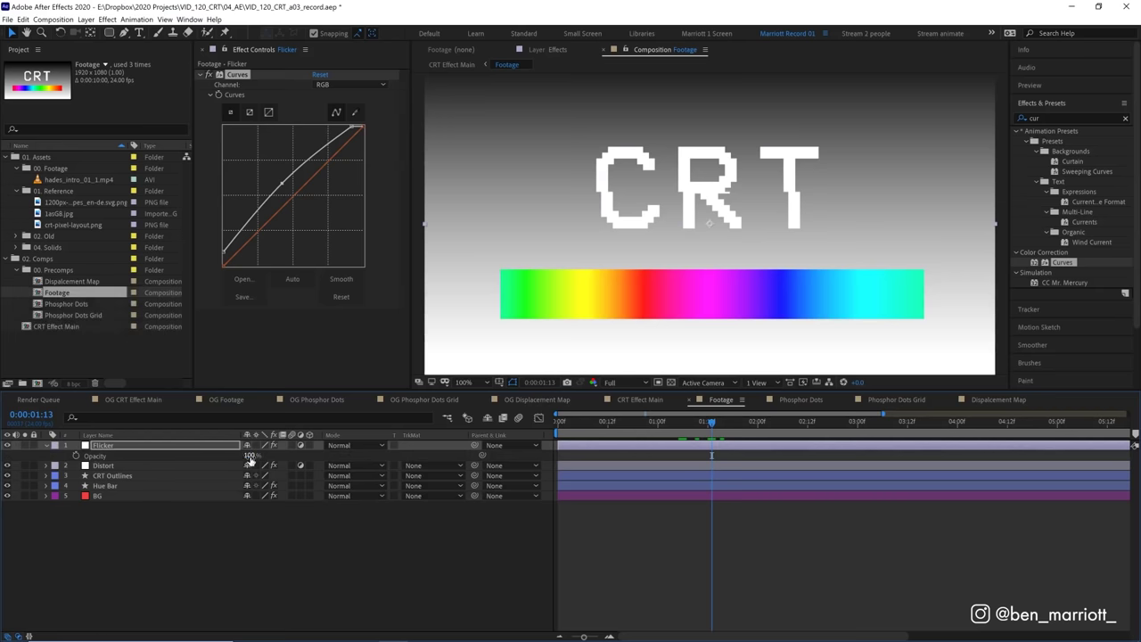
pyautogui.moveTo(256, 453)
pyautogui.mouseDown()
pyautogui.moveTo(179, 443)
pyautogui.moveTo(228, 440)
pyautogui.moveTo(218, 430)
pyautogui.moveTo(205, 452)
pyautogui.moveTo(369, 452)
pyautogui.mouseUp()
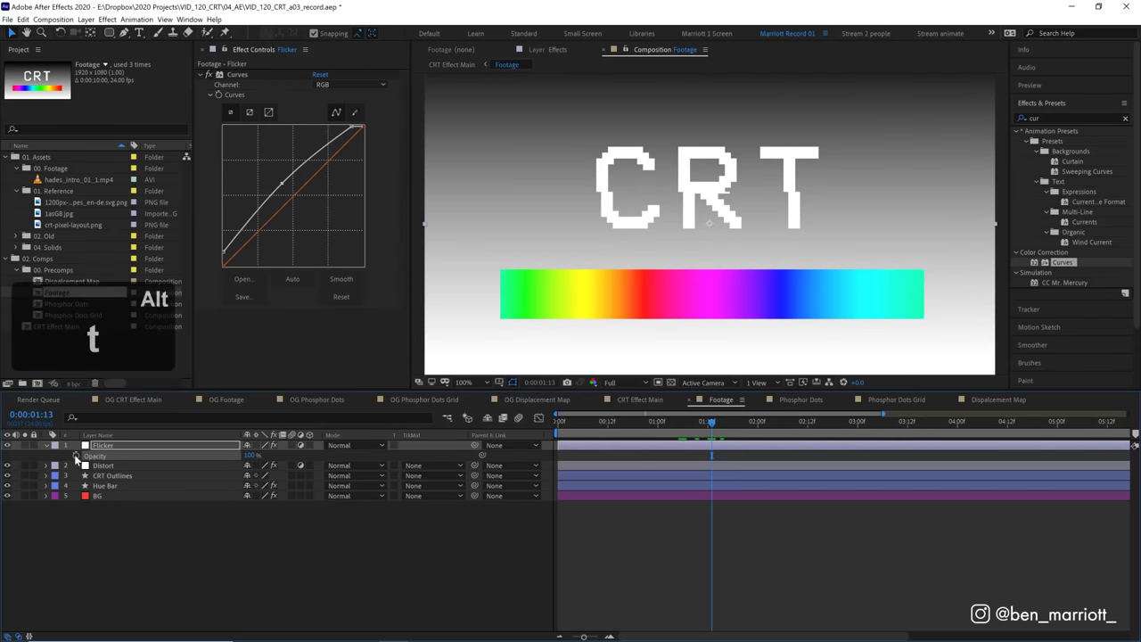
pyautogui.keyDown('alt'); pyautogui.click(76, 455); pyautogui.keyUp('alt')
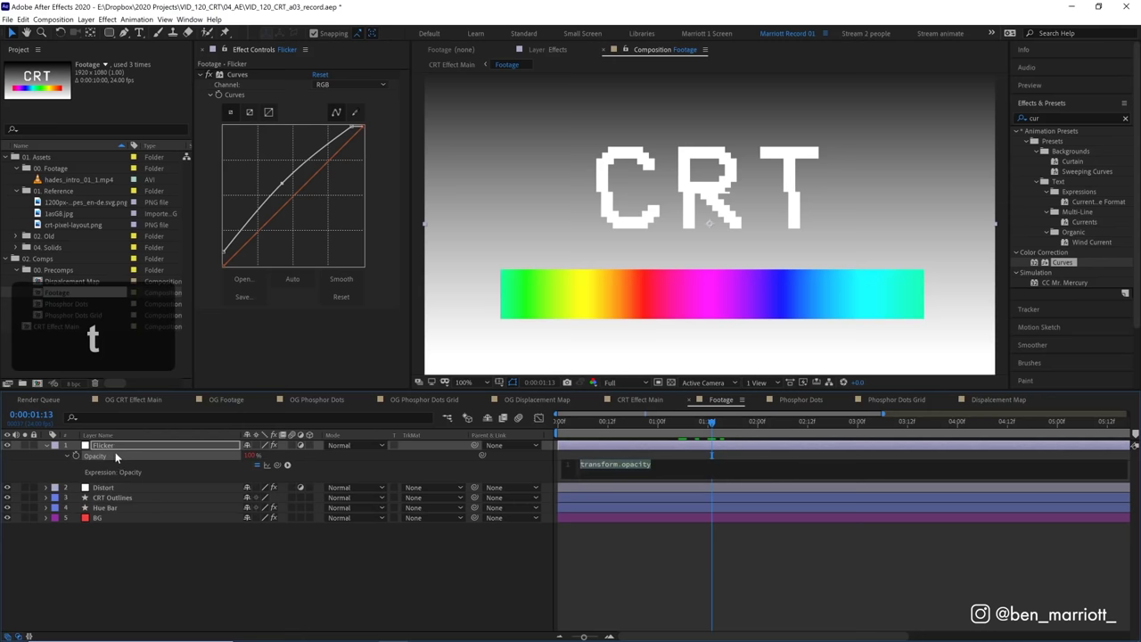
pyautogui.write('wiggle(')
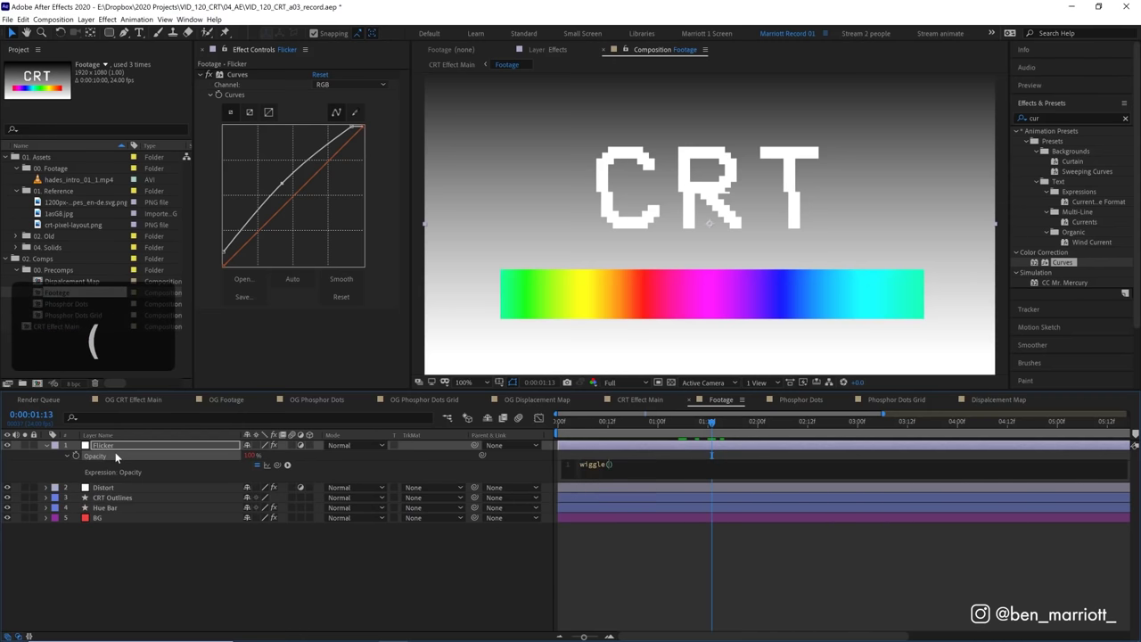
pyautogui.write('12,')
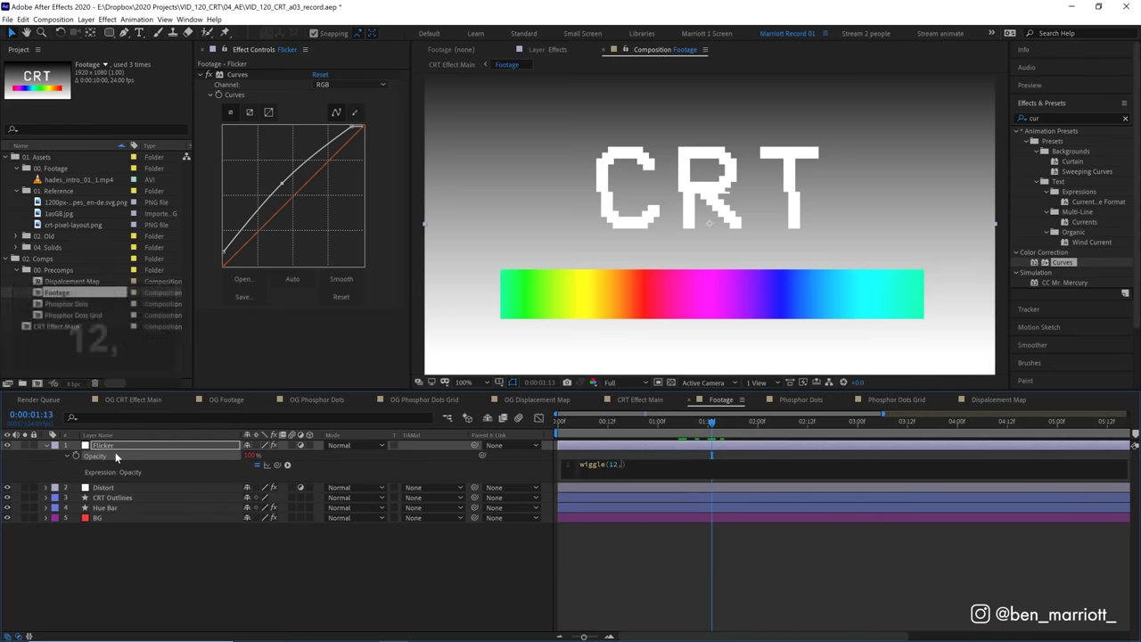
pyautogui.write('100')
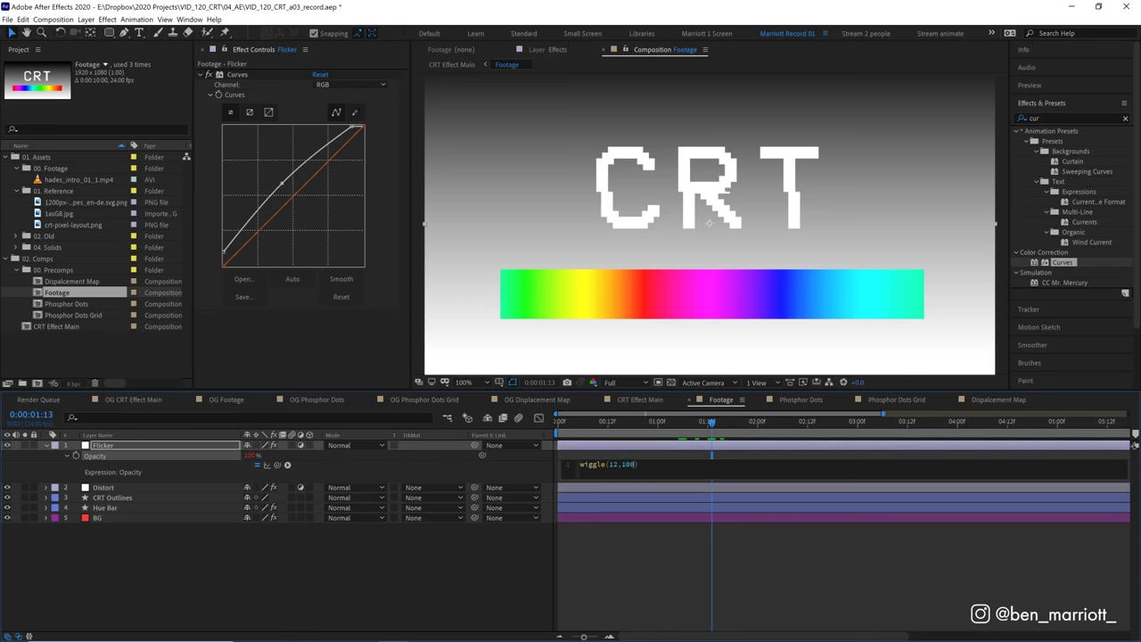
pyautogui.click(738, 554)
pyautogui.click(711, 445)
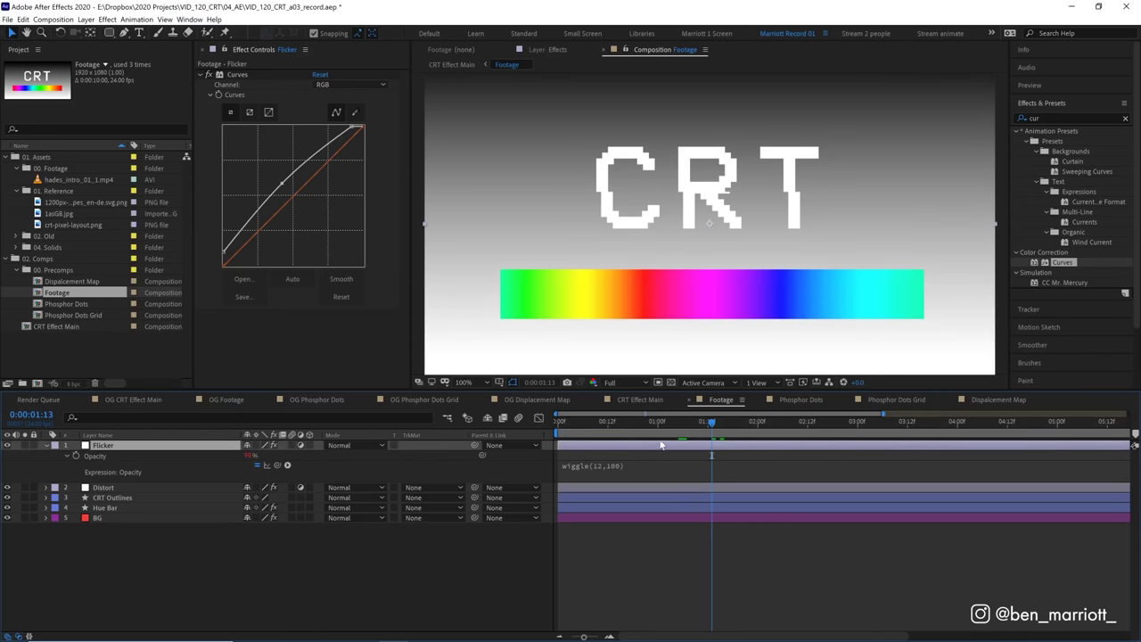
pyautogui.press('space')
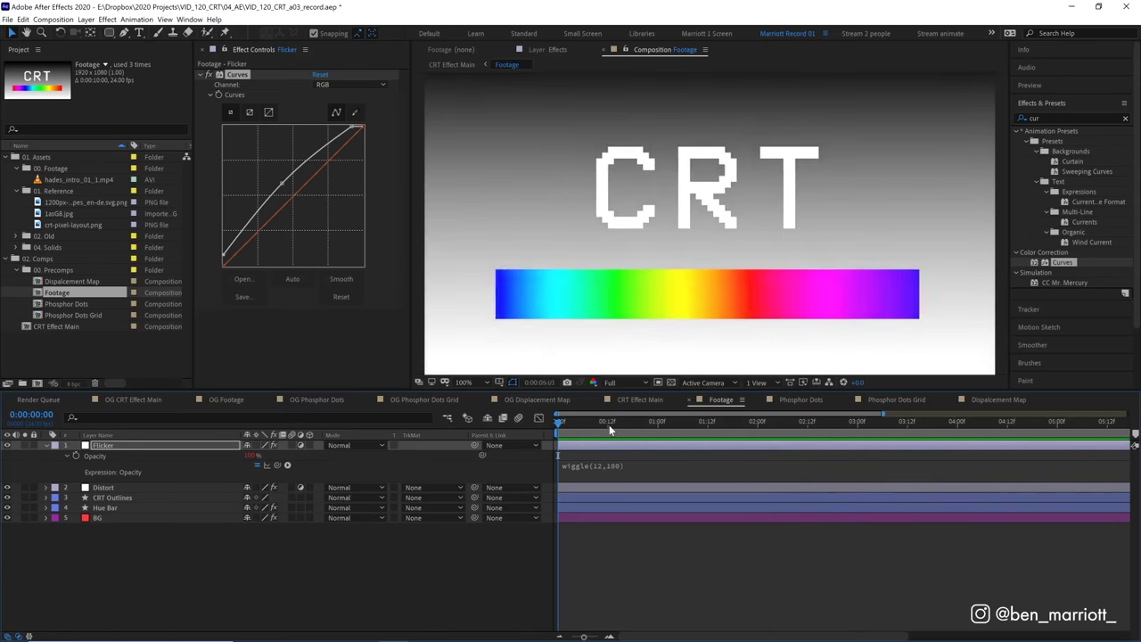
pyautogui.click(674, 425)
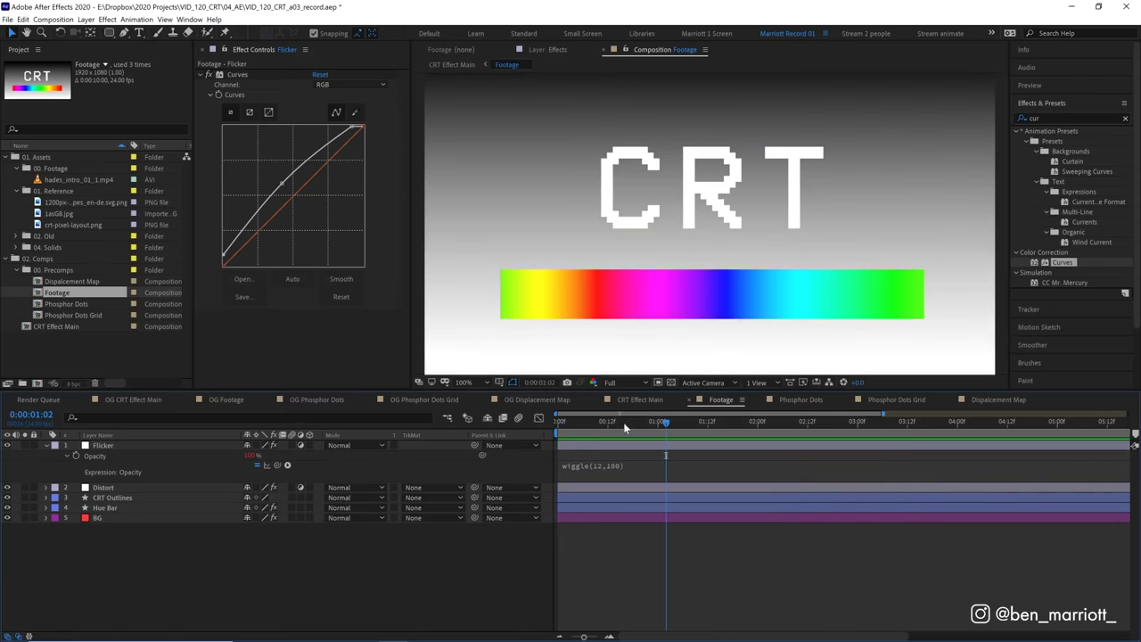
# Step: Create a blue 1920 x 1080 px solid layer on top of the Footage composition
pyautogui.hotkey('ctrl', 'y')
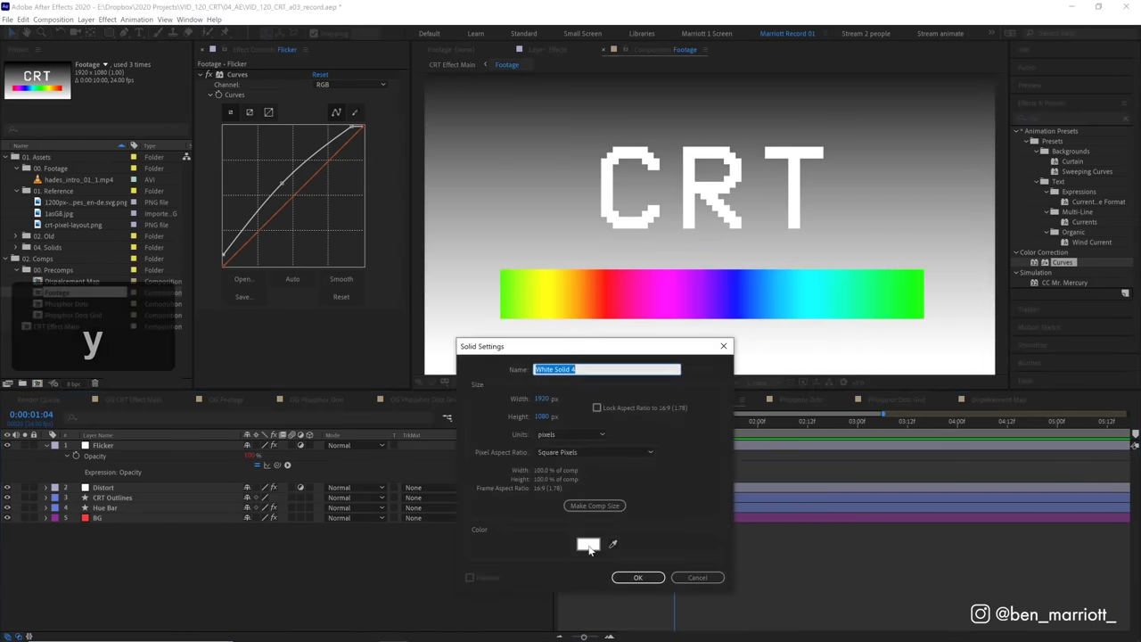
pyautogui.click(588, 543)
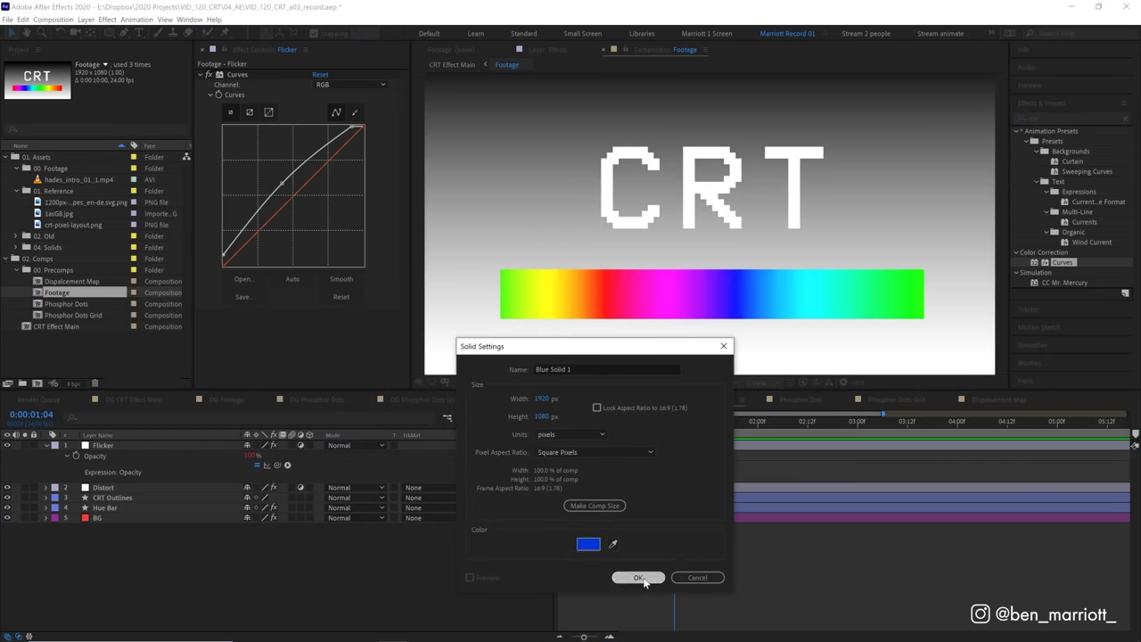
pyautogui.click(638, 577)
# Step: Mask the blue solid with a wide horizontal rectangle extending past the frame's sides and set its feather to 500 pixels
pyautogui.click(109, 32)
pyautogui.moveTo(539, 168); pyautogui.dragTo(909, 207)
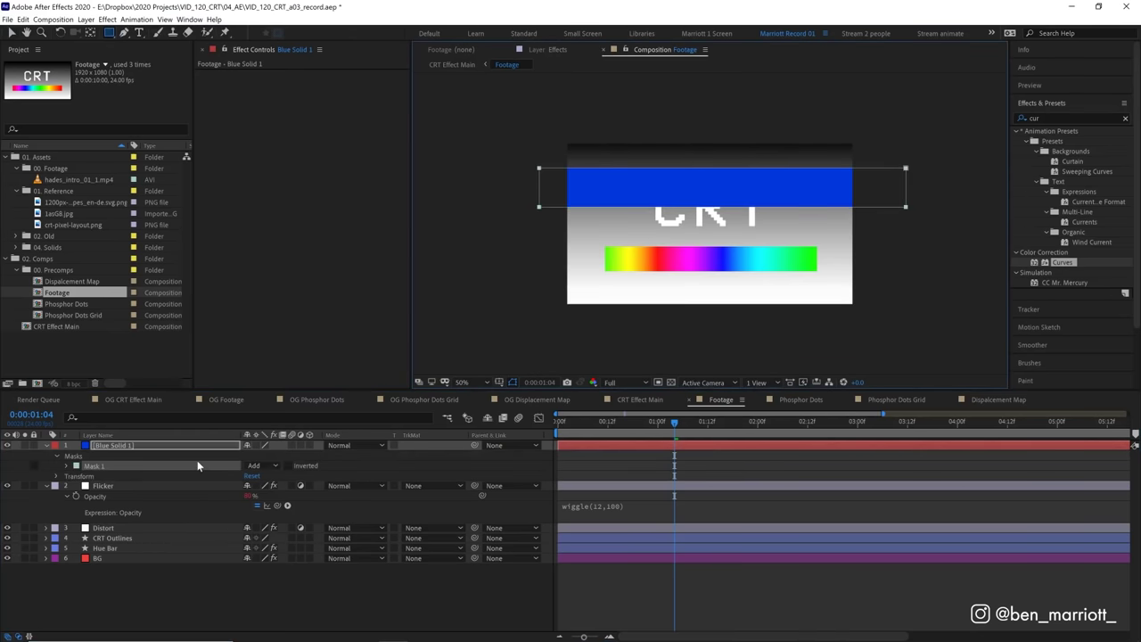
pyautogui.press('f')
pyautogui.click(269, 464)
pyautogui.write('500')
pyautogui.press('Return')
pyautogui.press('v')
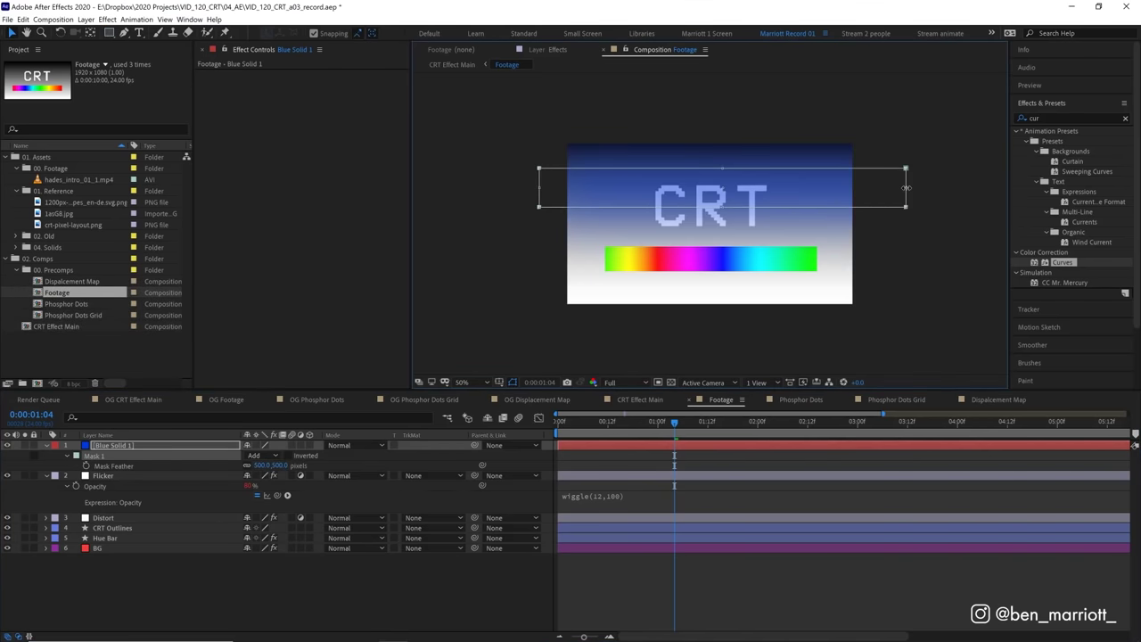
# Step: Move the blue solid's mask up until it sits above the frame
pyautogui.moveTo(906, 188); pyautogui.dragTo(873, 102)
pyautogui.press(',')
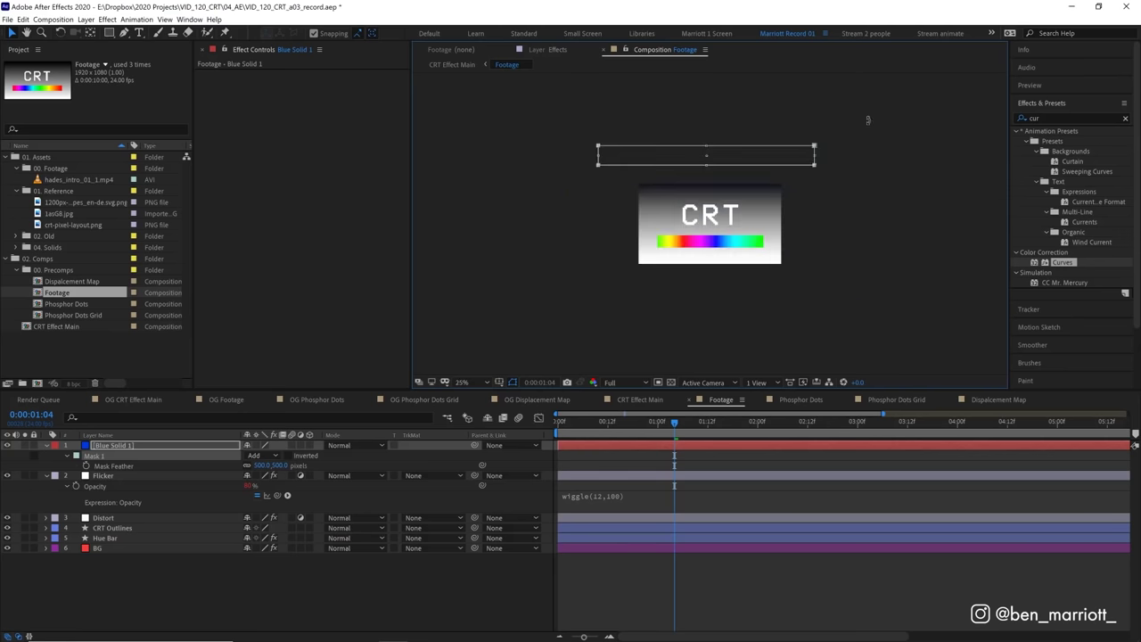
pyautogui.moveTo(782, 158); pyautogui.dragTo(783, 164)
# Step: Keyframe the blue solid's mask path and place that keyframe at 0:00:00:00
pyautogui.click(67, 457)
pyautogui.click(68, 457)
pyautogui.click(86, 466)
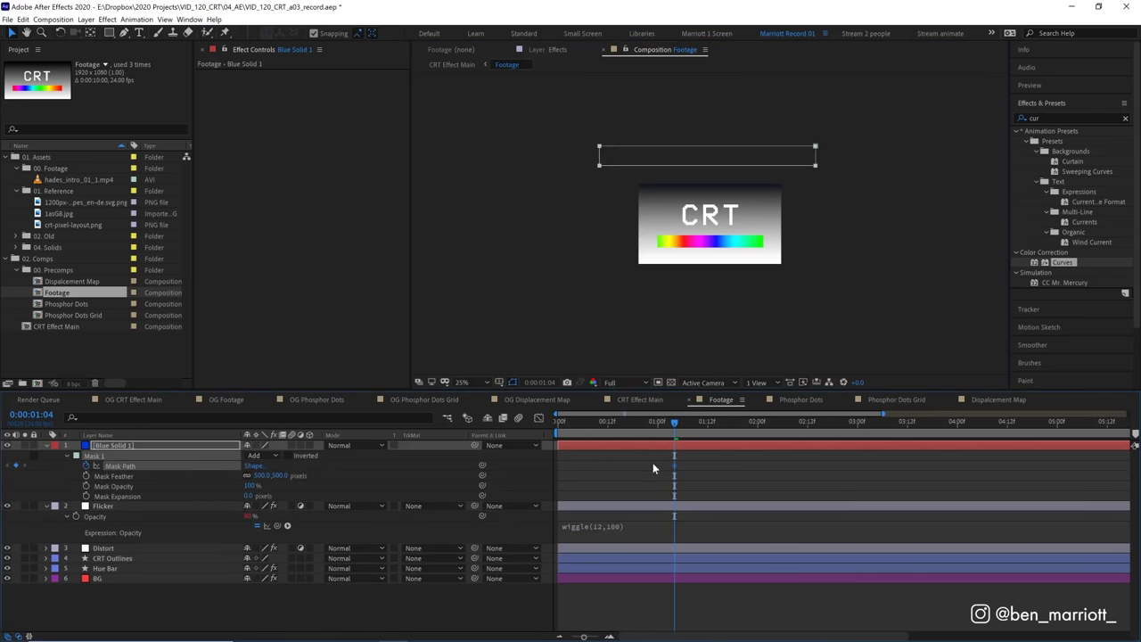
pyautogui.moveTo(575, 423); pyautogui.dragTo(557, 423)
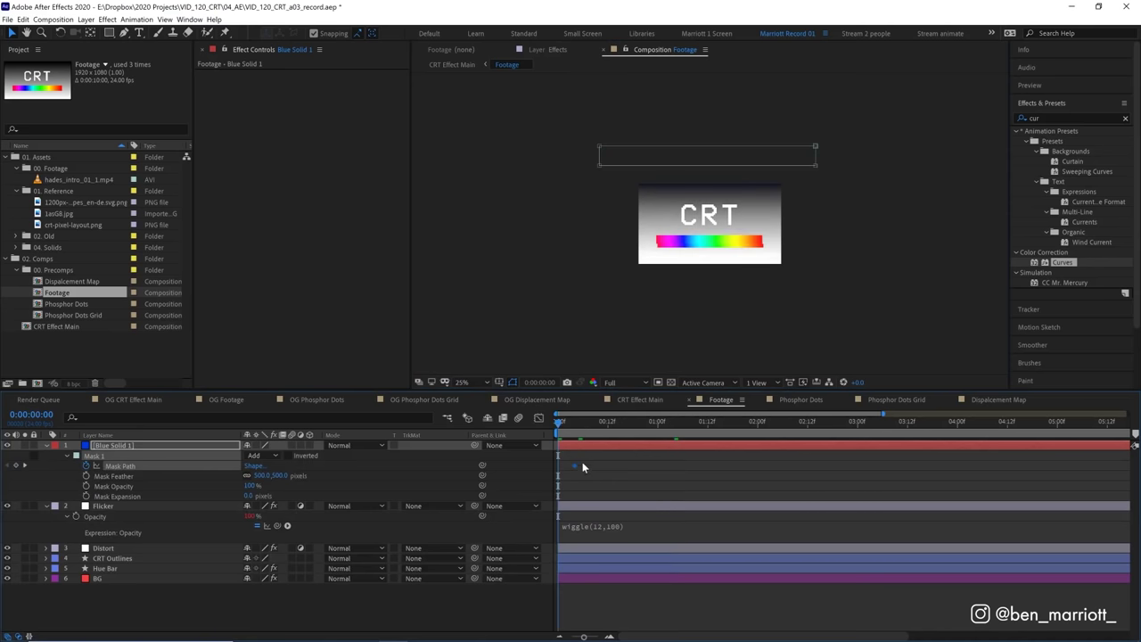
pyautogui.moveTo(575, 465); pyautogui.dragTo(685, 429)
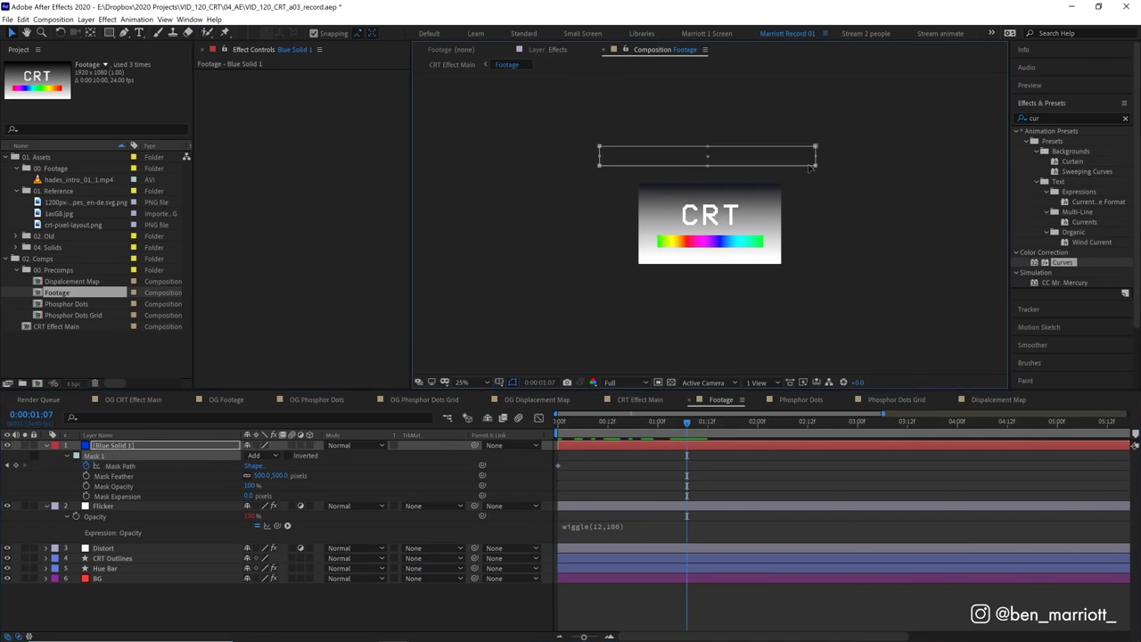
# Step: At 0:00:01:07, move the blue solid's mask below the frame and preview the band travelling downward
pyautogui.moveTo(817, 168); pyautogui.dragTo(792, 285)
pyautogui.scroll(2, 719, 360)
pyautogui.moveTo(686, 424); pyautogui.dragTo(513, 429)
pyautogui.press('.')
pyautogui.press(',')
pyautogui.press('space')
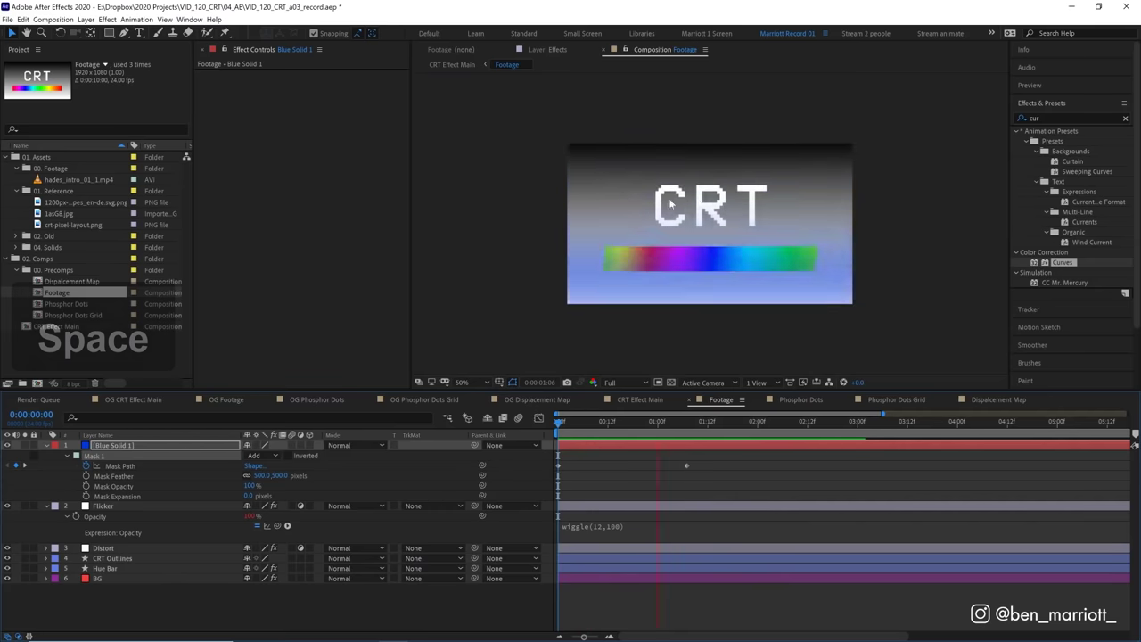
# Step: Trim the end of the blue solid layer to 0:00:02:04
pyautogui.moveTo(670, 430); pyautogui.dragTo(774, 425)
pyautogui.hotkey('alt', ']')
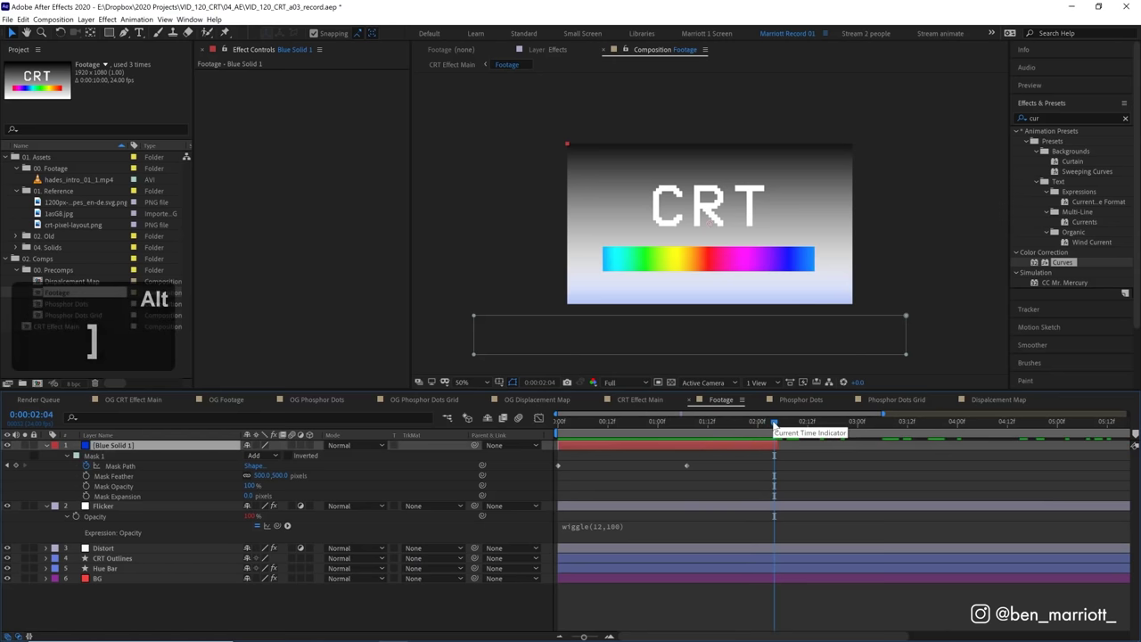
pyautogui.press('pageup')
pyautogui.press('pageup')
pyautogui.press('pageup')
# Step: Duplicate the blue solid and shift the copy in time to start at about 0:00:01:08
pyautogui.click(675, 445)
pyautogui.hotkey('ctrl', 'd')
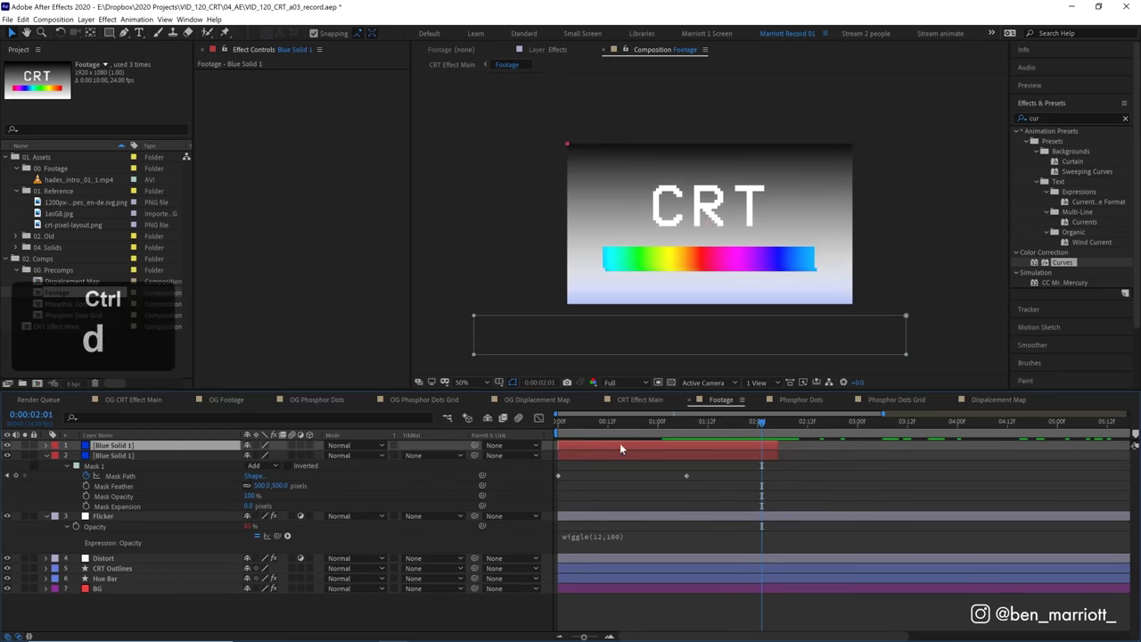
pyautogui.moveTo(618, 449); pyautogui.dragTo(712, 442)
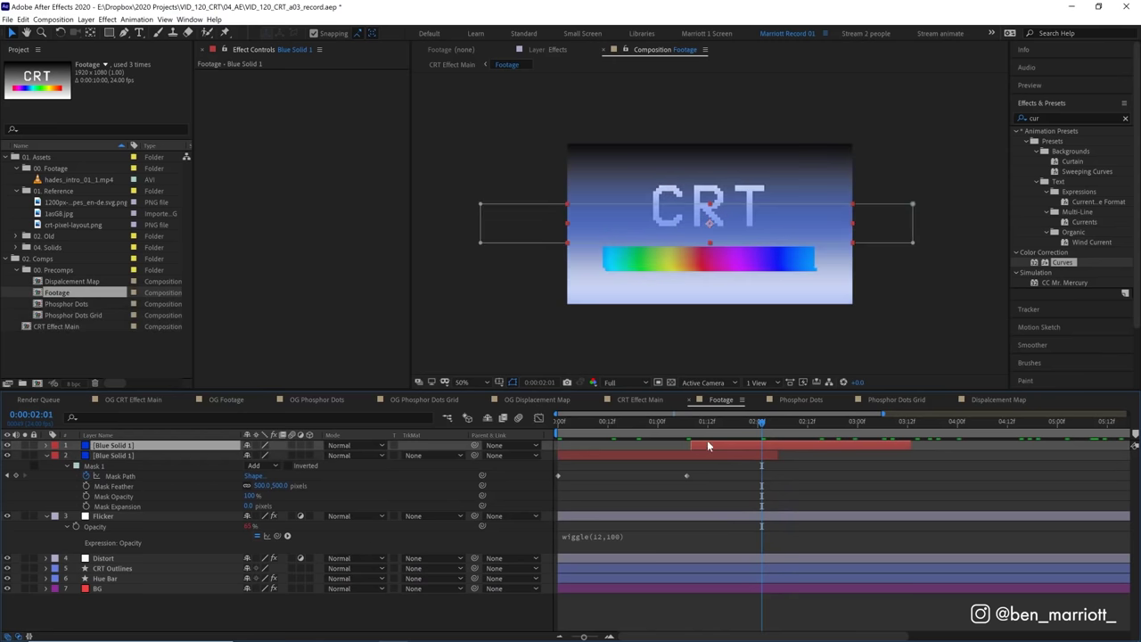
# Step: Apply the Fill effect to the duplicated solid with a red color
pyautogui.write('fill')
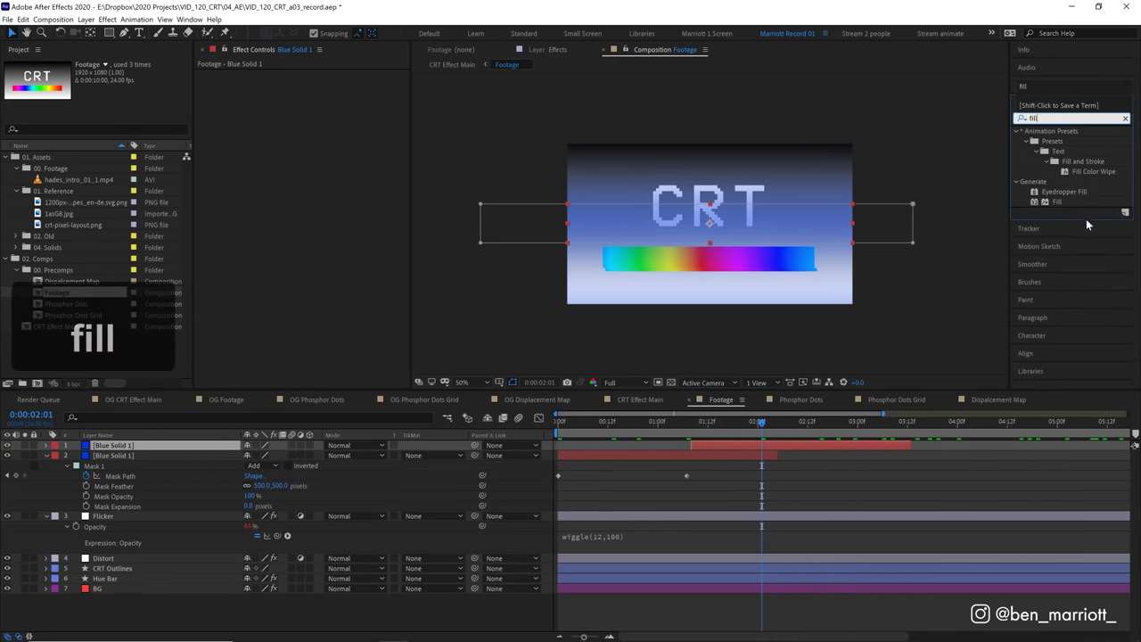
pyautogui.doubleClick(1054, 202)
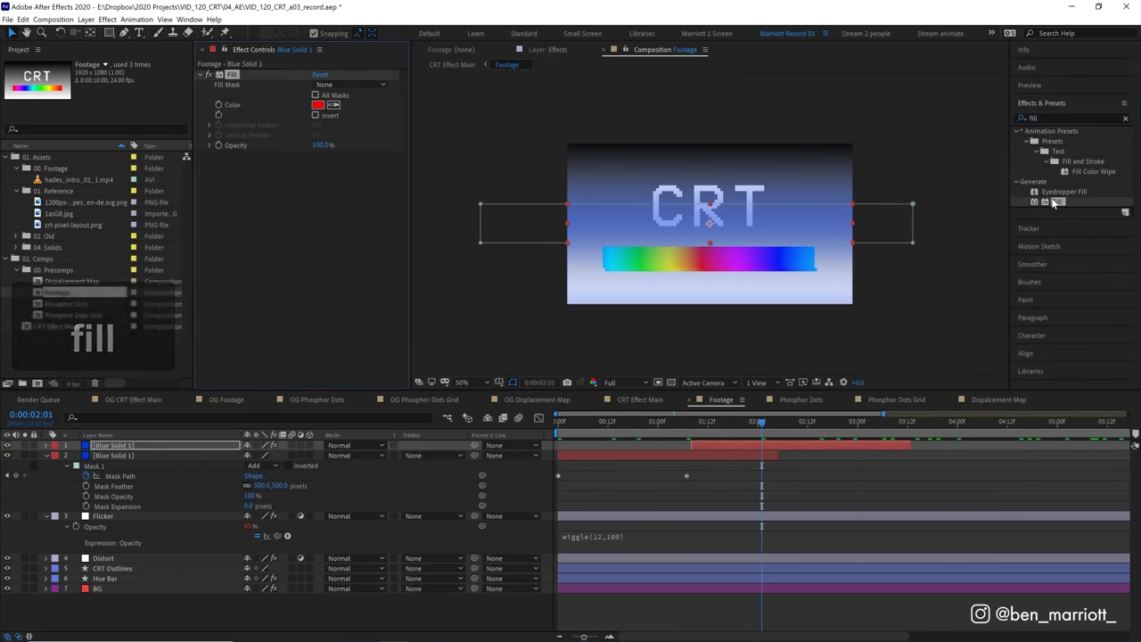
pyautogui.click(317, 106)
pyautogui.click(499, 304)
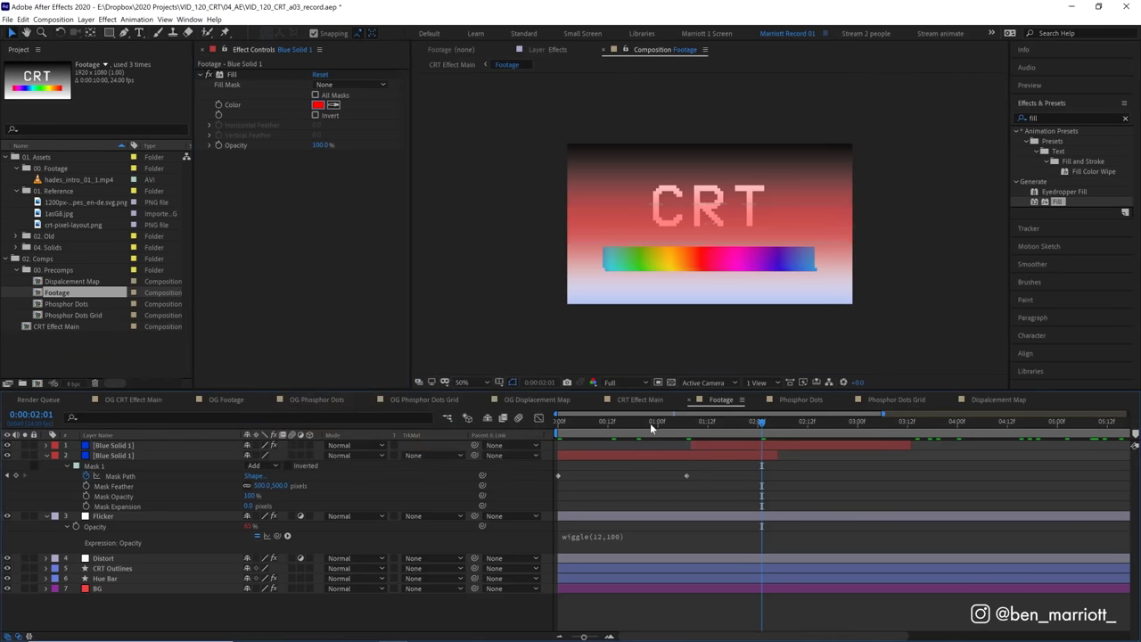
# Step: Change the duplicated solid's fill color to A73939 and preview both travelling bands
pyautogui.click(729, 424)
pyautogui.click(319, 105)
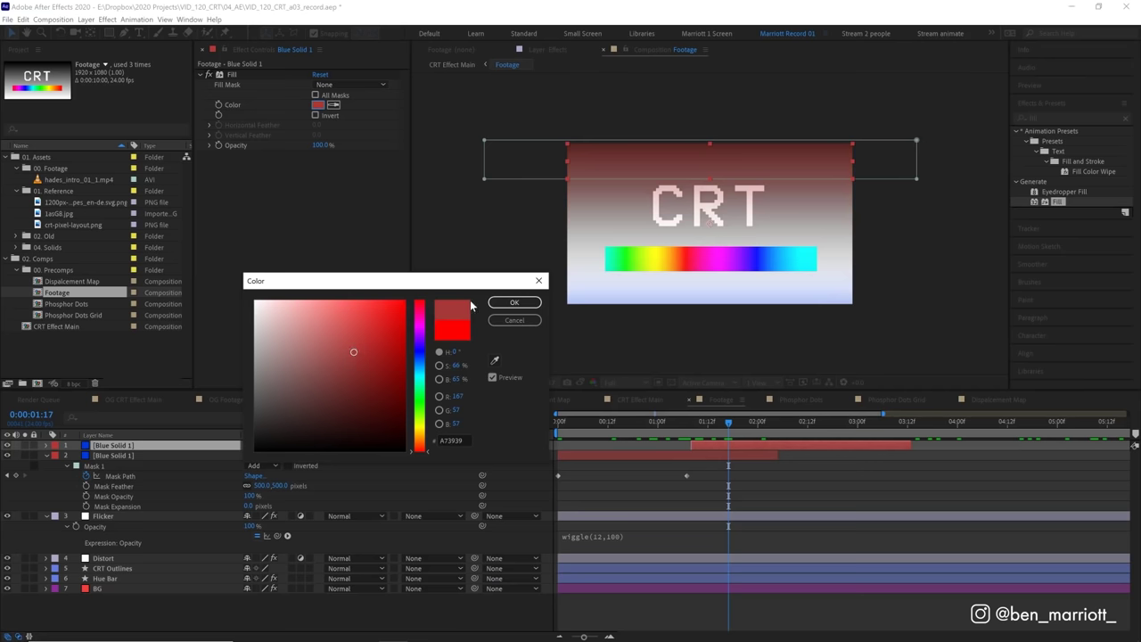
pyautogui.click(514, 303)
pyautogui.press('space')
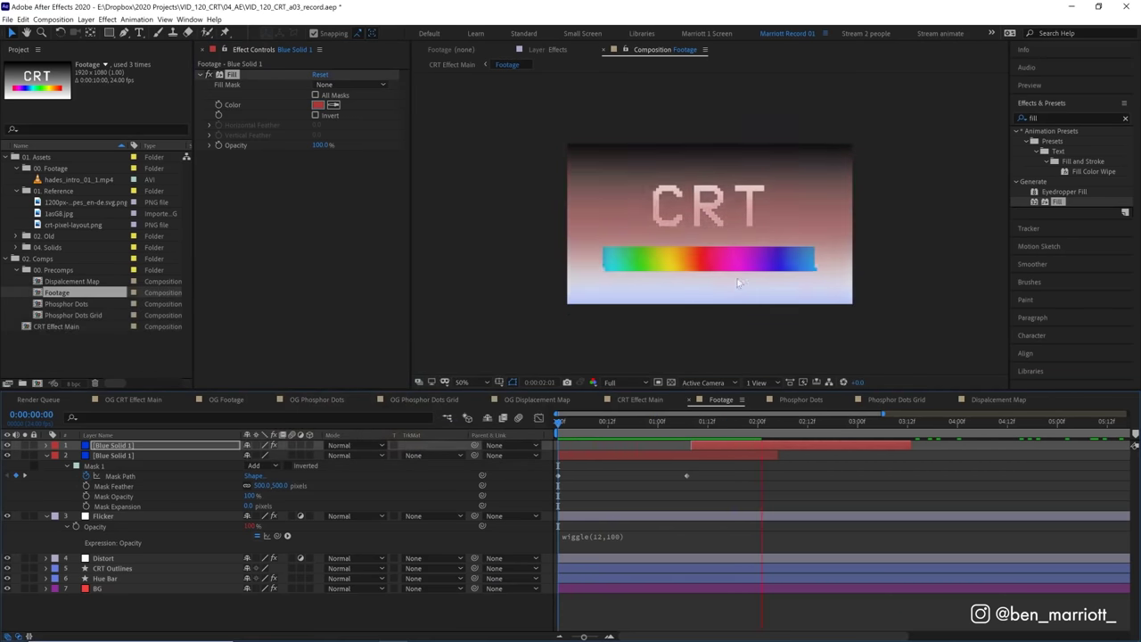
# Step: Duplicate the blue and red band solids, stack the copies on top and shift the pair to start just before 3 seconds
pyautogui.press('space')
pyautogui.hotkey('ctrl', 'd')
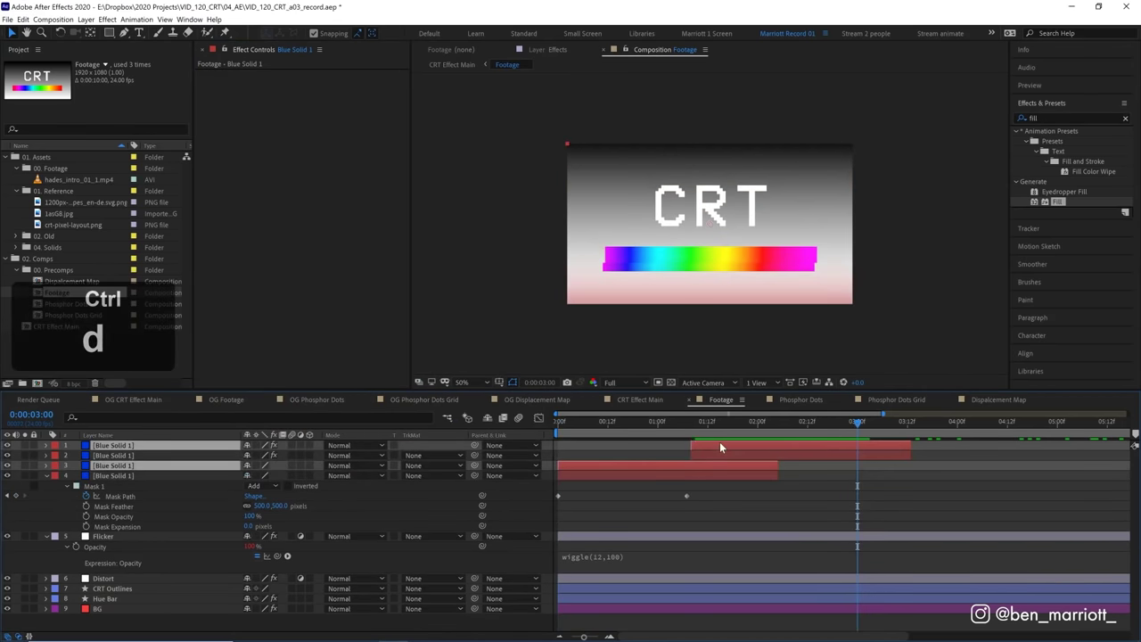
pyautogui.hotkey('ctrl', ']')
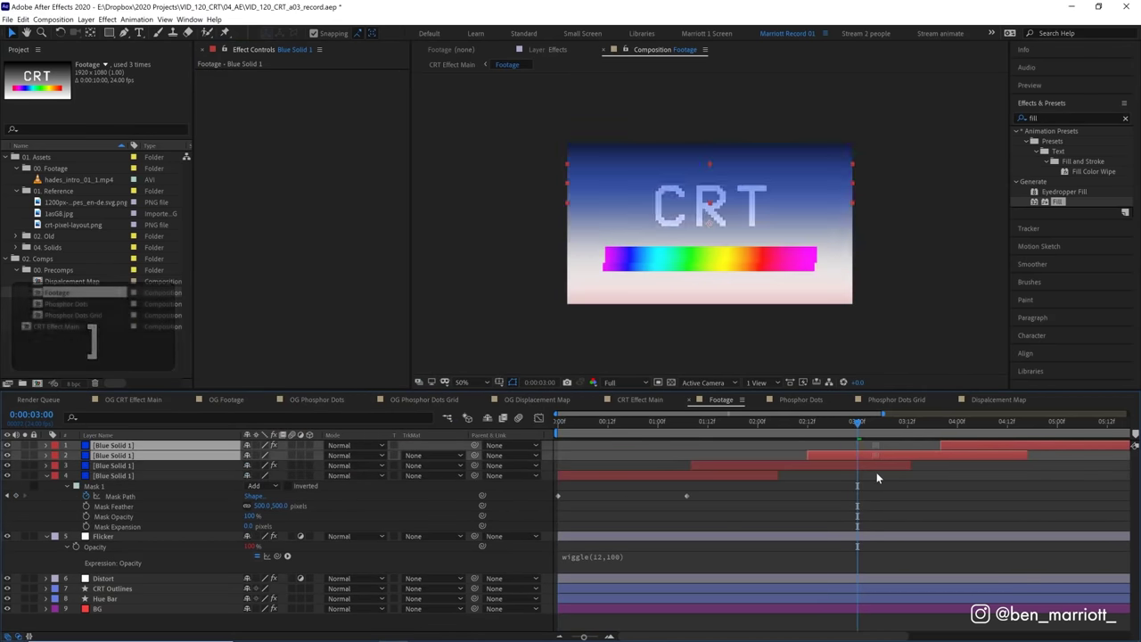
pyautogui.moveTo(878, 472); pyautogui.dragTo(911, 474)
# Step: Duplicate all four band solids, stack the copies on top, shift them to start at about 5.5 seconds and preview the bands
pyautogui.press('-')
pyautogui.keyDown('shift'); pyautogui.click(624, 476); pyautogui.keyUp('shift')
pyautogui.hotkey('ctrl', 'd')
pyautogui.hotkey('ctrl', 'shift', ']')
pyautogui.moveTo(662, 475); pyautogui.dragTo(976, 476)
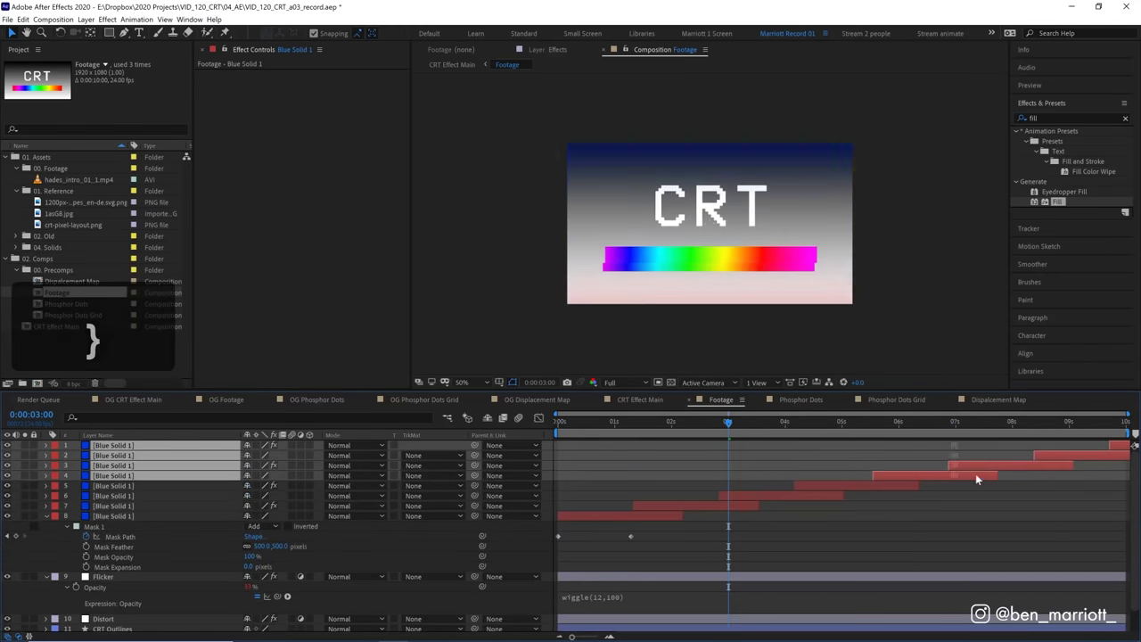
pyautogui.press('space')
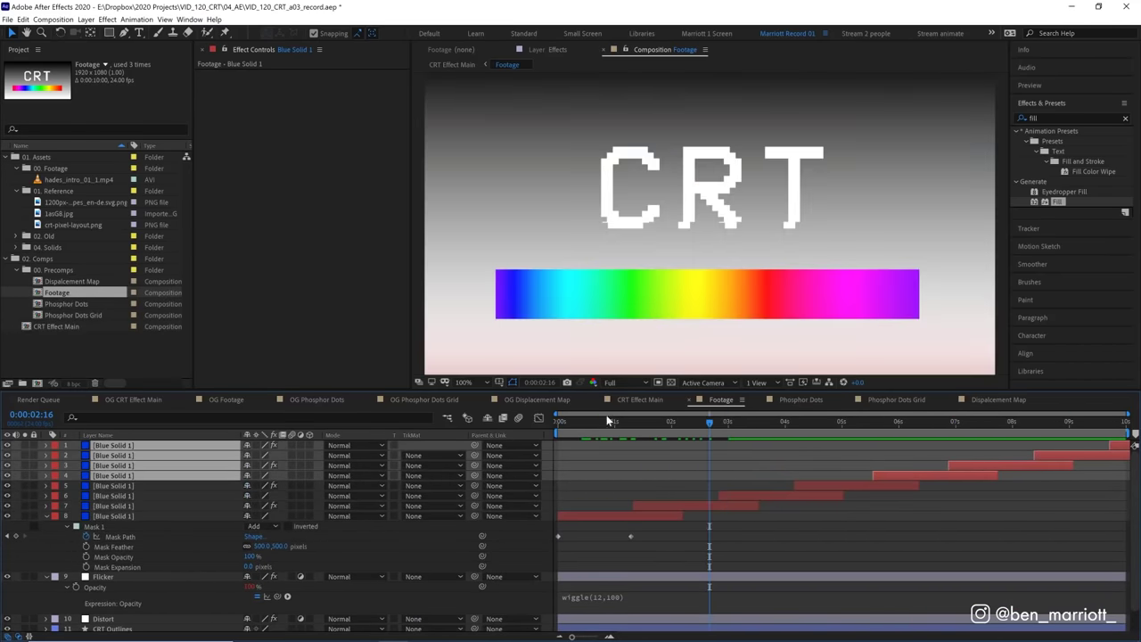
pyautogui.click(606, 415)
pyautogui.press('space')
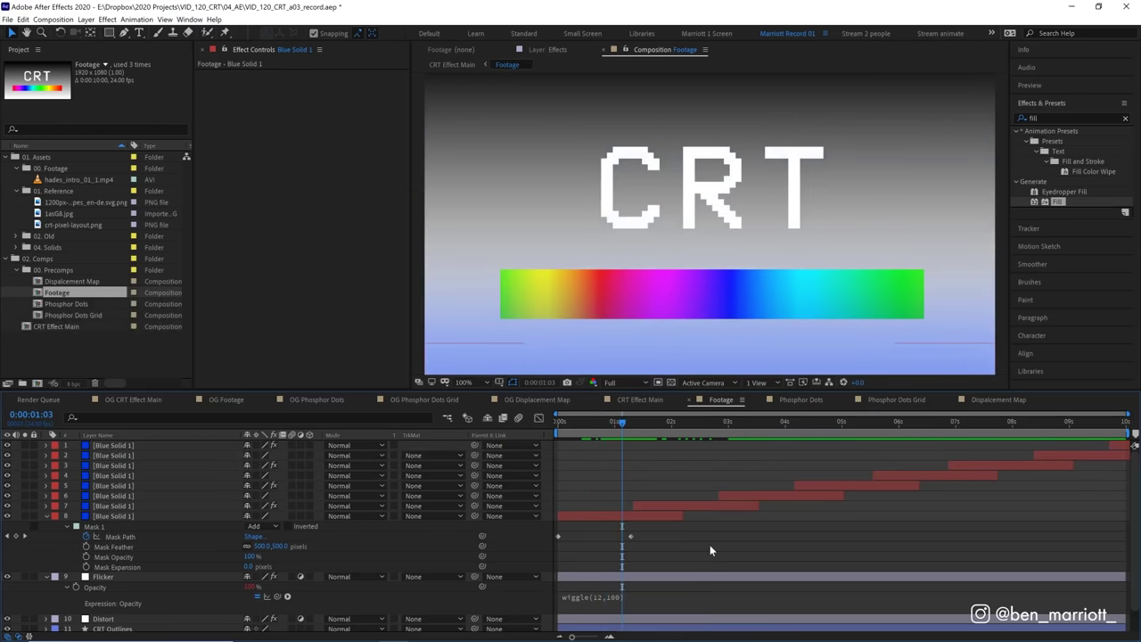
# Step: Add an adjustment layer named Blur above the solids and apply Gaussian Blur with Blurriness 10
pyautogui.hotkey('ctrl', 'alt', 'y')
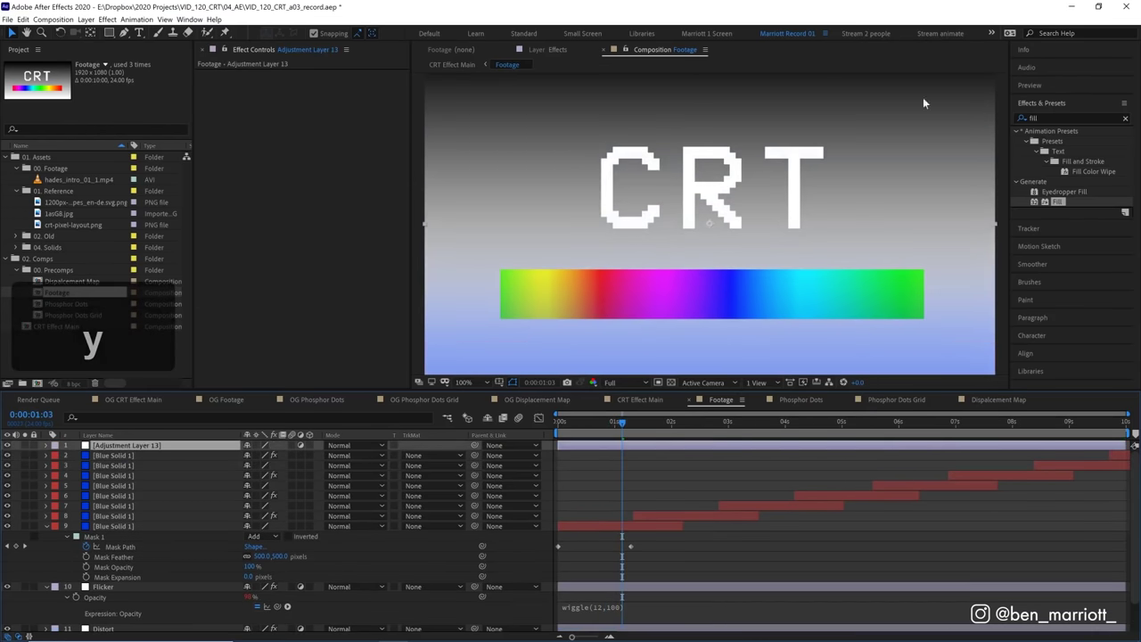
pyautogui.write('gauss')
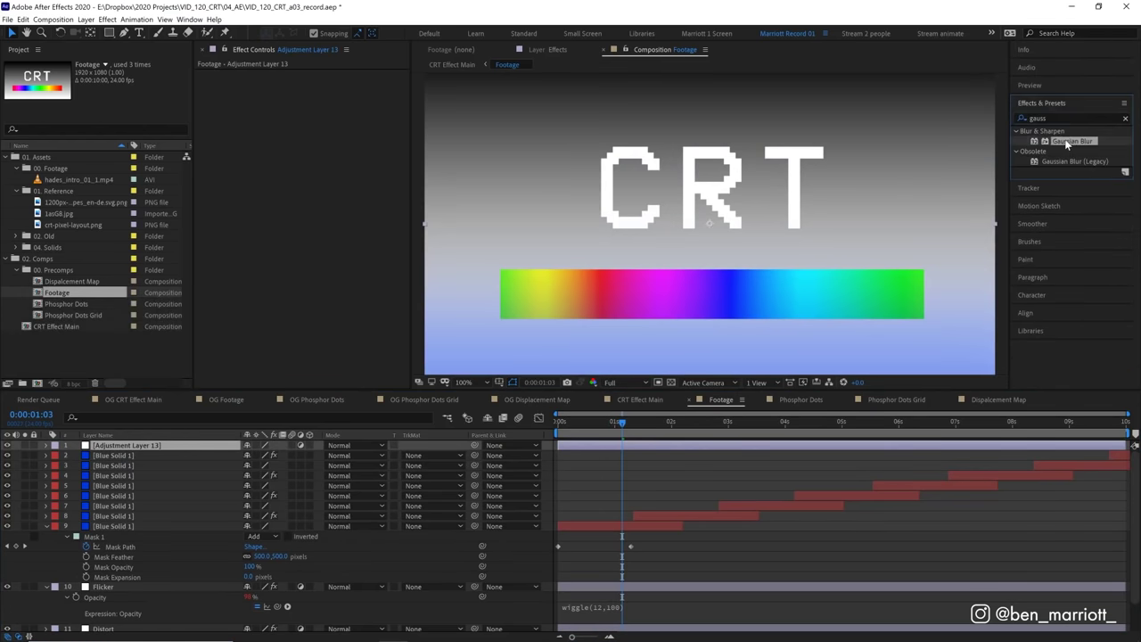
pyautogui.doubleClick(1072, 140)
pyautogui.click(316, 84)
pyautogui.write('10')
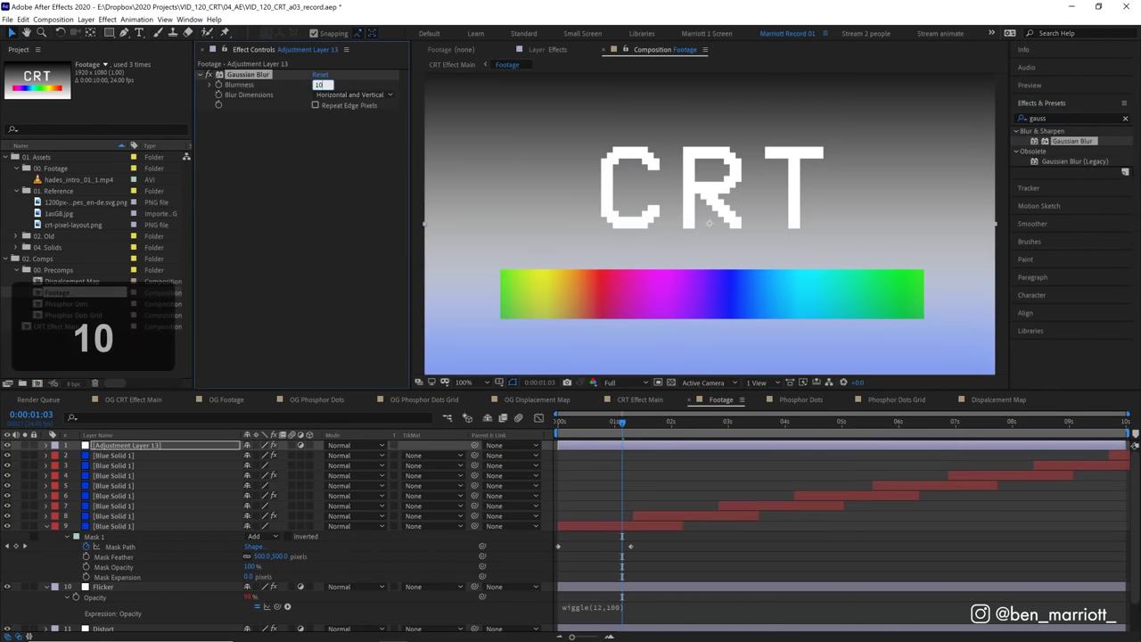
pyautogui.press('Return')
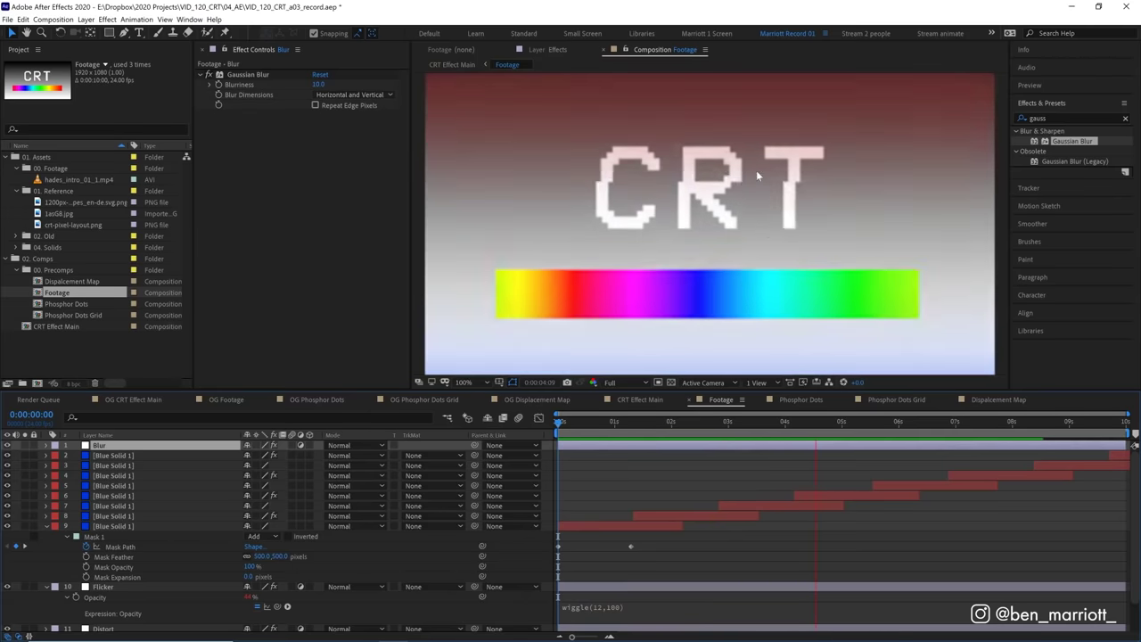
# Step: Switch to the CRT Effect Main composition and preview the color bands through the phosphor dots
pyautogui.press('Tab')
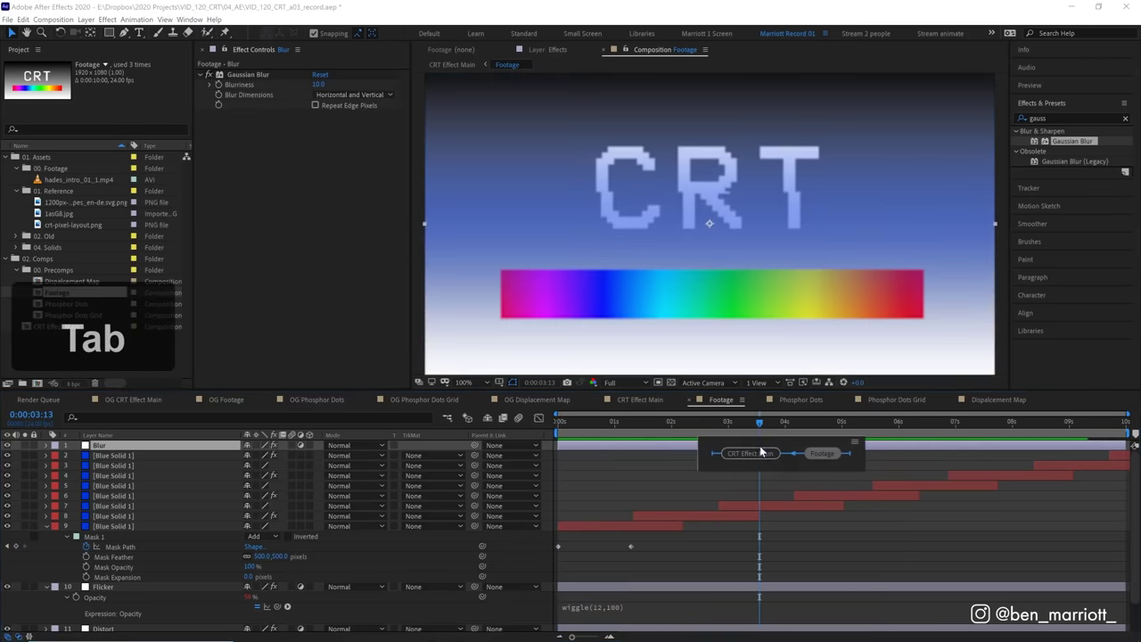
pyautogui.click(756, 453)
pyautogui.press('space')
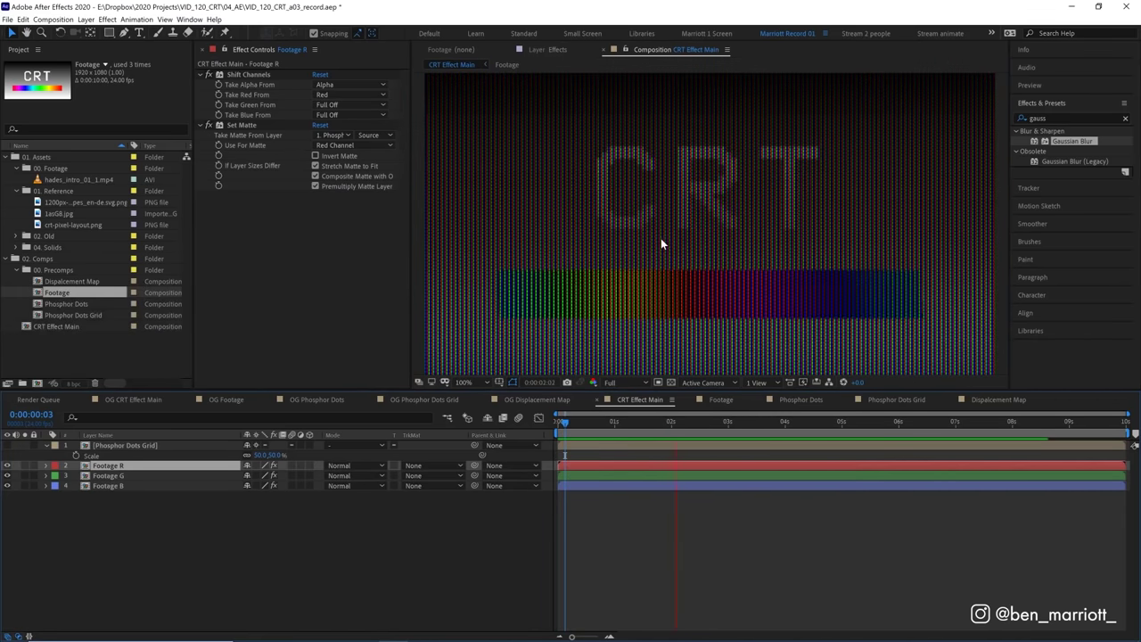
pyautogui.moveTo(599, 421); pyautogui.dragTo(661, 429)
pyautogui.press('space')
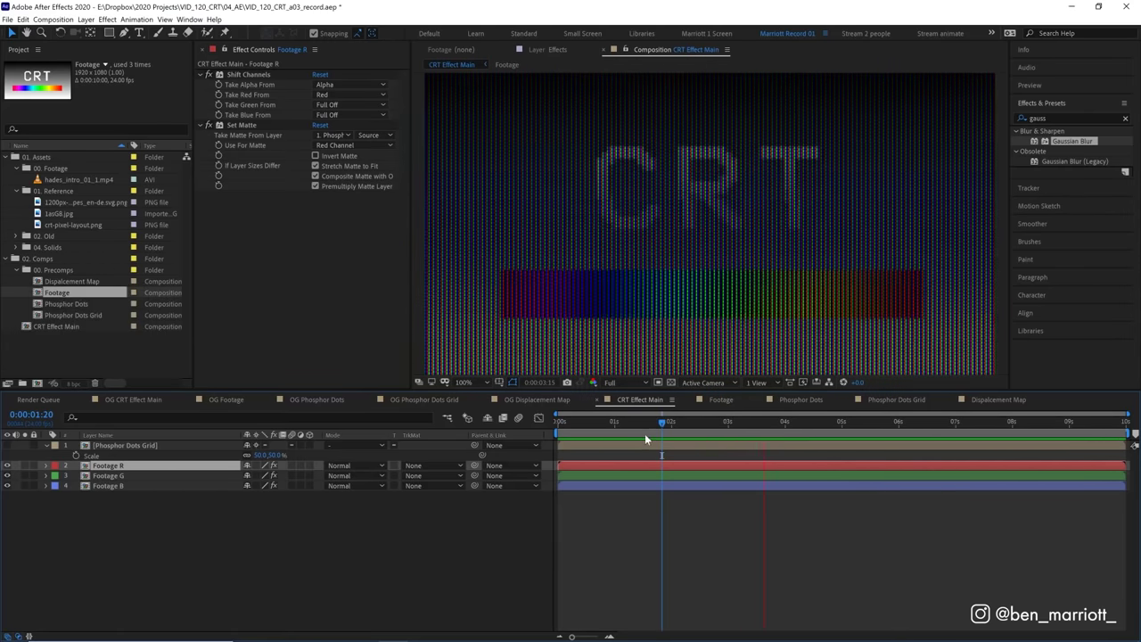
pyautogui.press('space')
# Step: Set the opacity of all eight Blue Solid 1 layers in the Footage composition to 50%
pyautogui.doubleClick(711, 465)
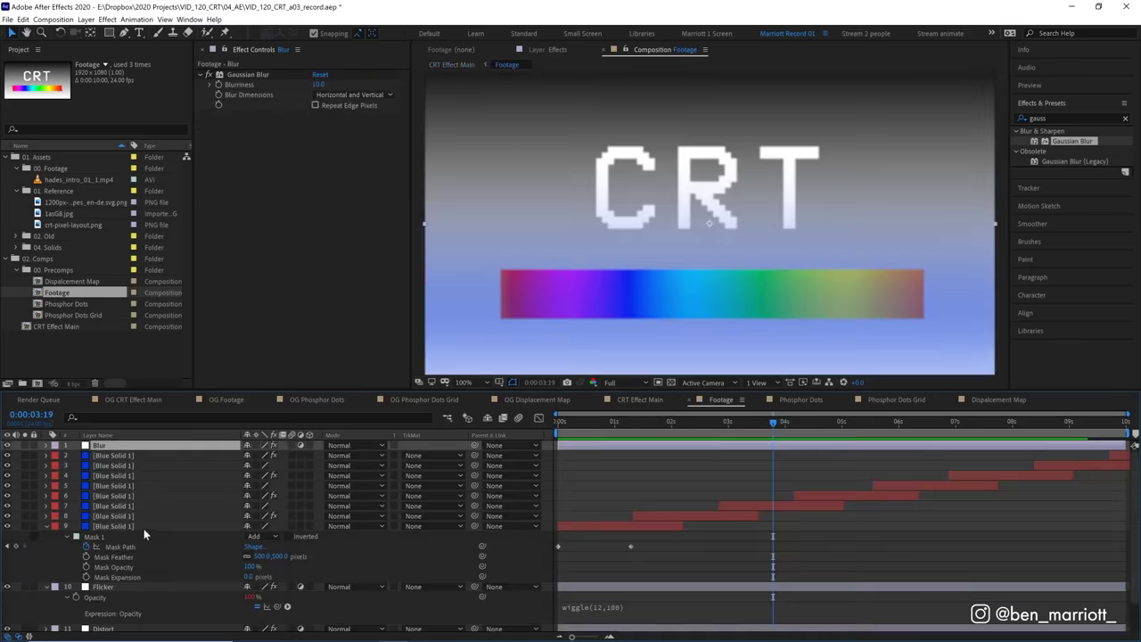
pyautogui.click(123, 524)
pyautogui.keyDown('shift'); pyautogui.click(127, 457); pyautogui.keyUp('shift')
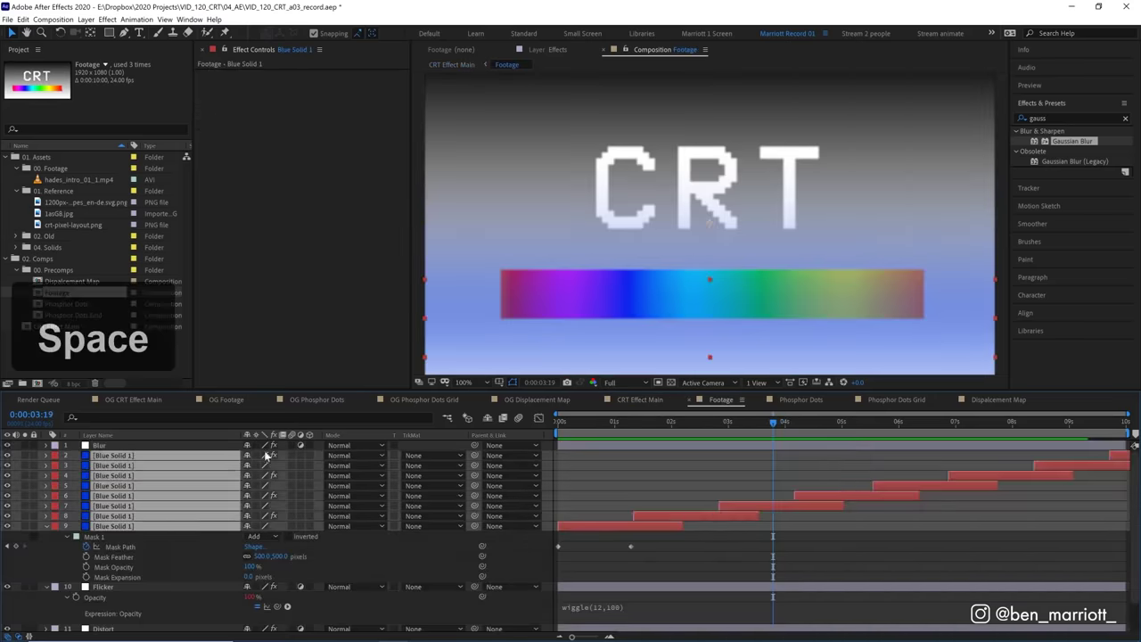
pyautogui.press('t')
pyautogui.click(252, 465)
pyautogui.write('50')
pyautogui.press('Return')
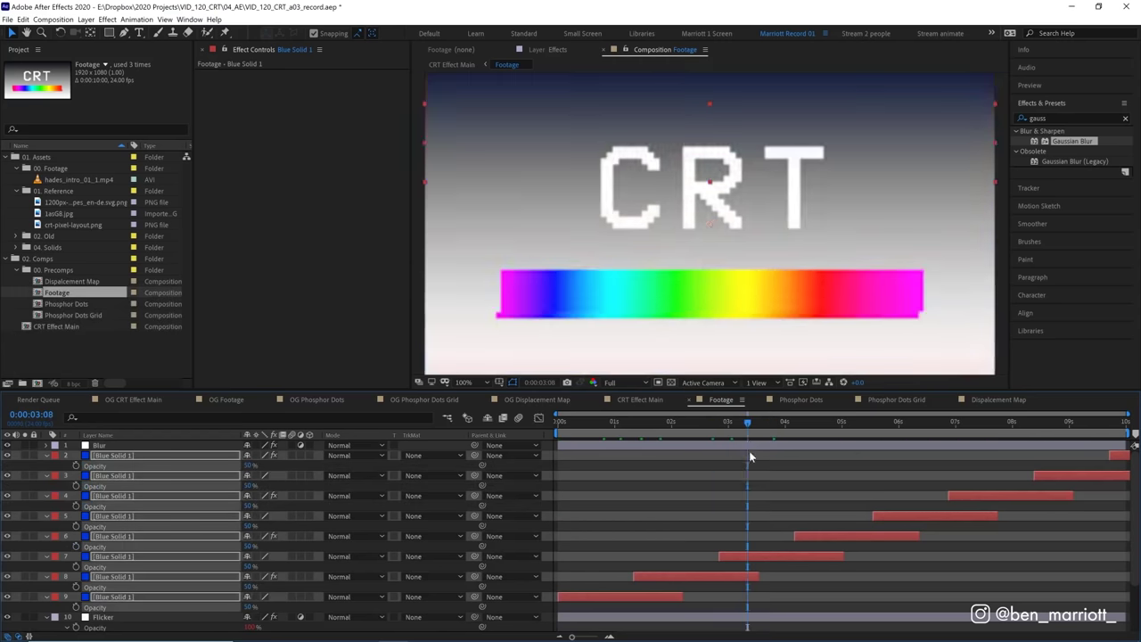
# Step: Play back the CRT Effect Main composition and examine the phosphor dots up close, ending at 0:00:04:01
pyautogui.press('Tab')
pyautogui.click(665, 284)
pyautogui.press('space')
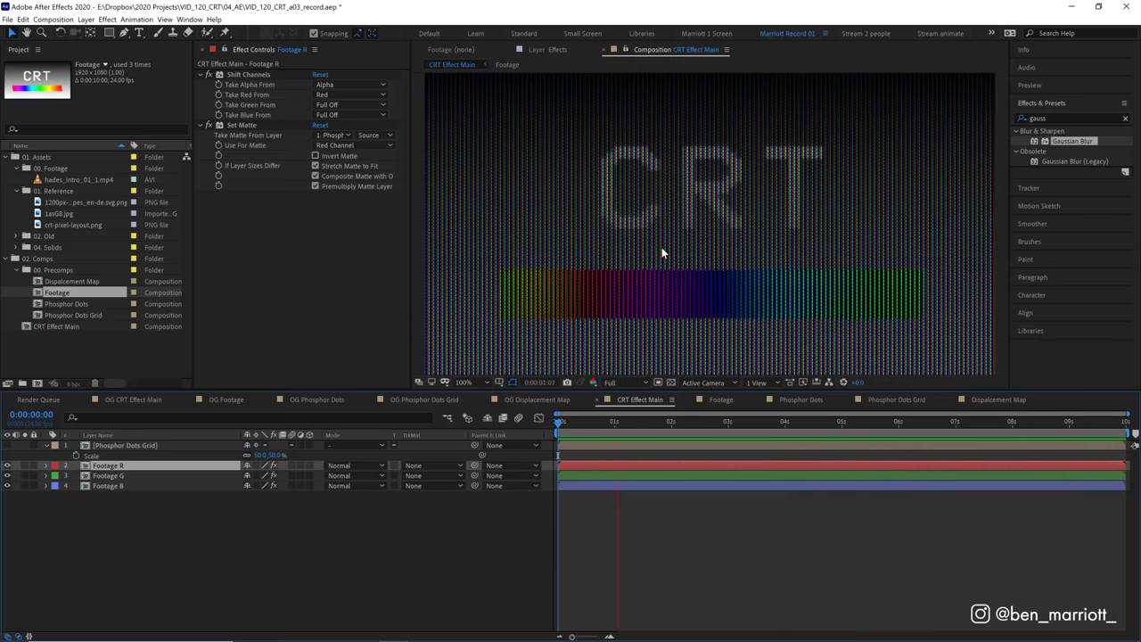
pyautogui.press('.')
pyautogui.press('.')
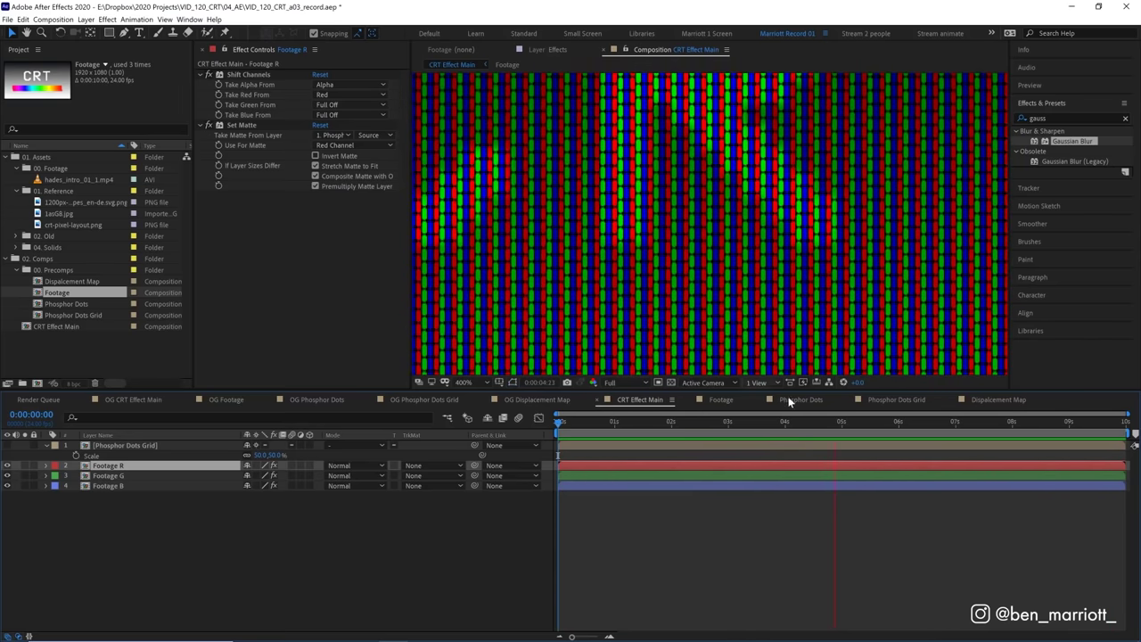
pyautogui.click(704, 421)
pyautogui.moveTo(716, 421); pyautogui.dragTo(786, 421)
pyautogui.press('.')
pyautogui.press(',')
pyautogui.press(',')
pyautogui.press(',')
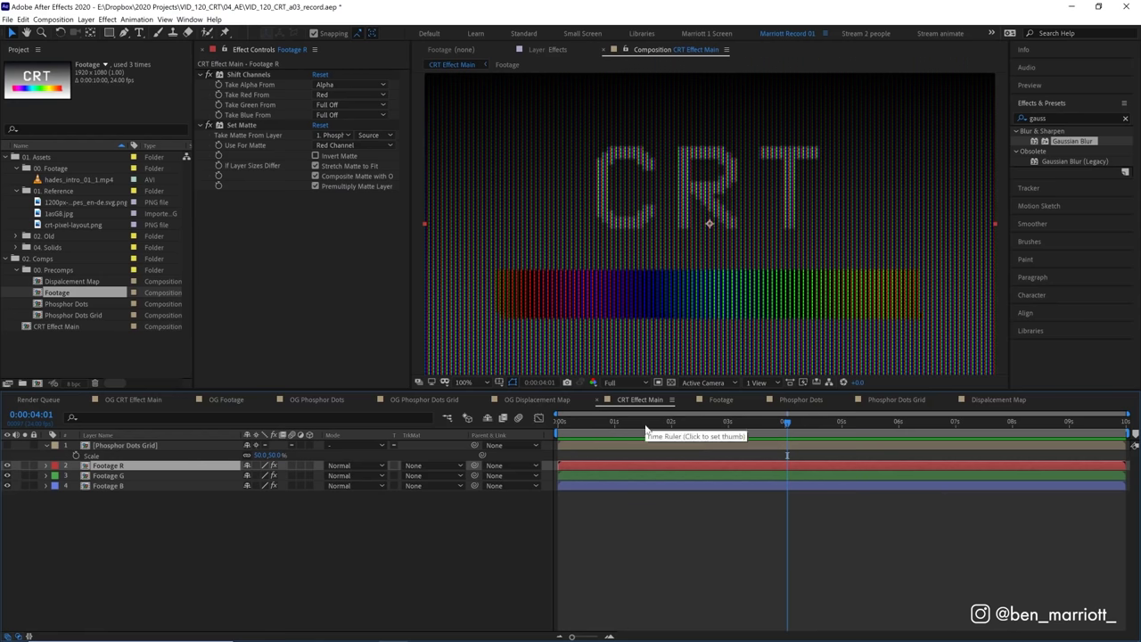
# Step: Add an adjustment layer named Effects above all layers and apply Gaussian Blur with Blurriness 5
pyautogui.click(713, 526)
pyautogui.hotkey('ctrl', 'alt', 'y')
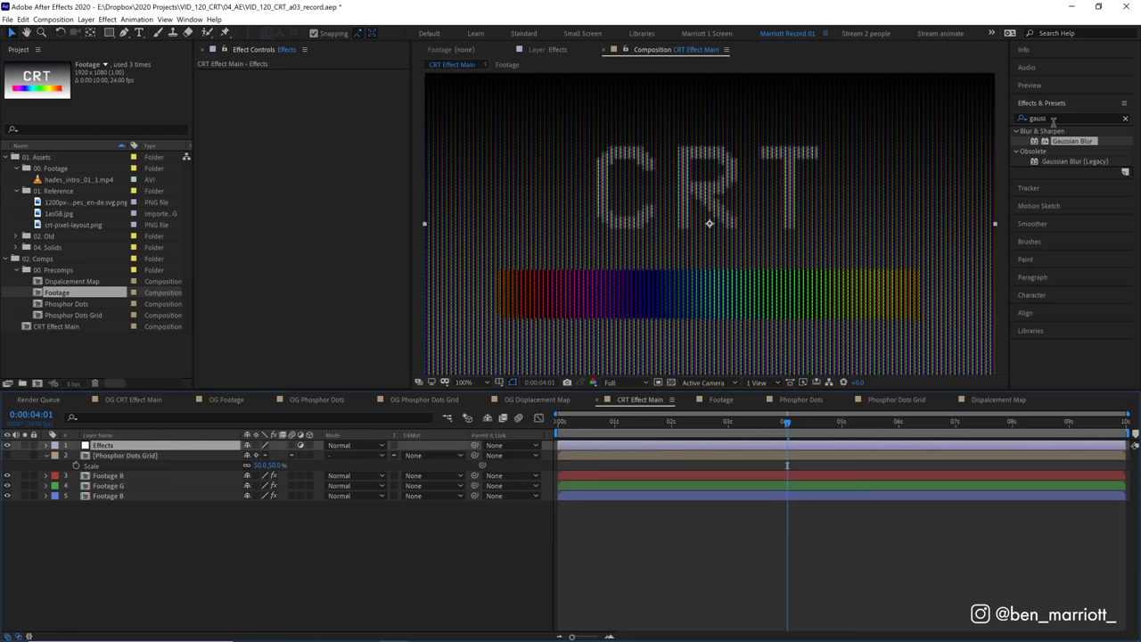
pyautogui.moveTo(1074, 141); pyautogui.dragTo(665, 299)
pyautogui.press('.')
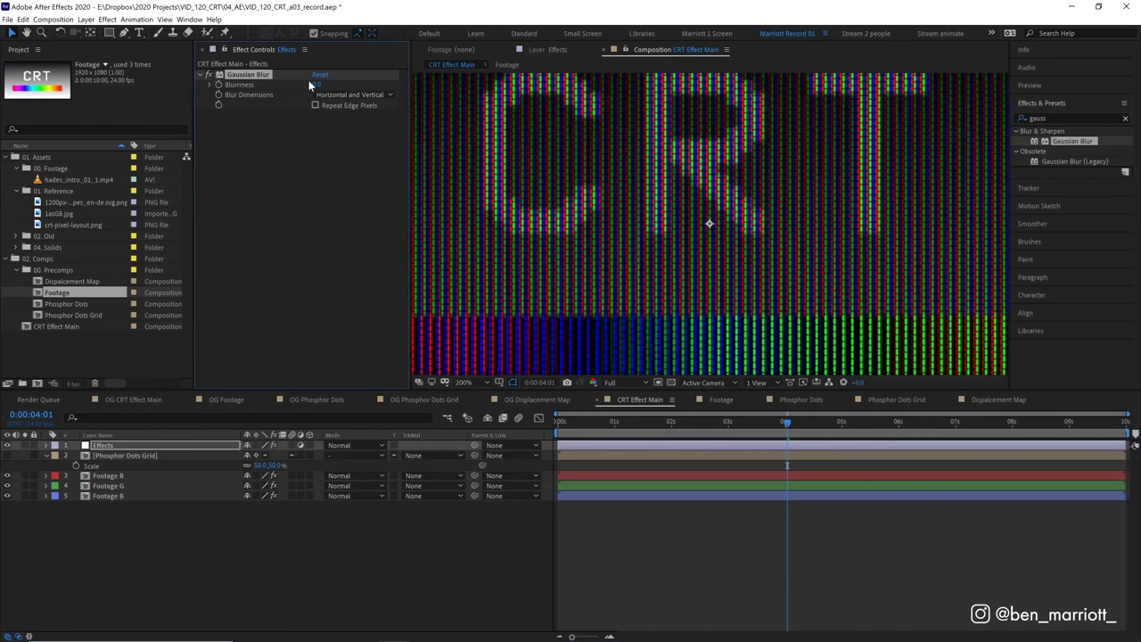
pyautogui.moveTo(310, 82); pyautogui.dragTo(321, 86)
pyautogui.press('Return')
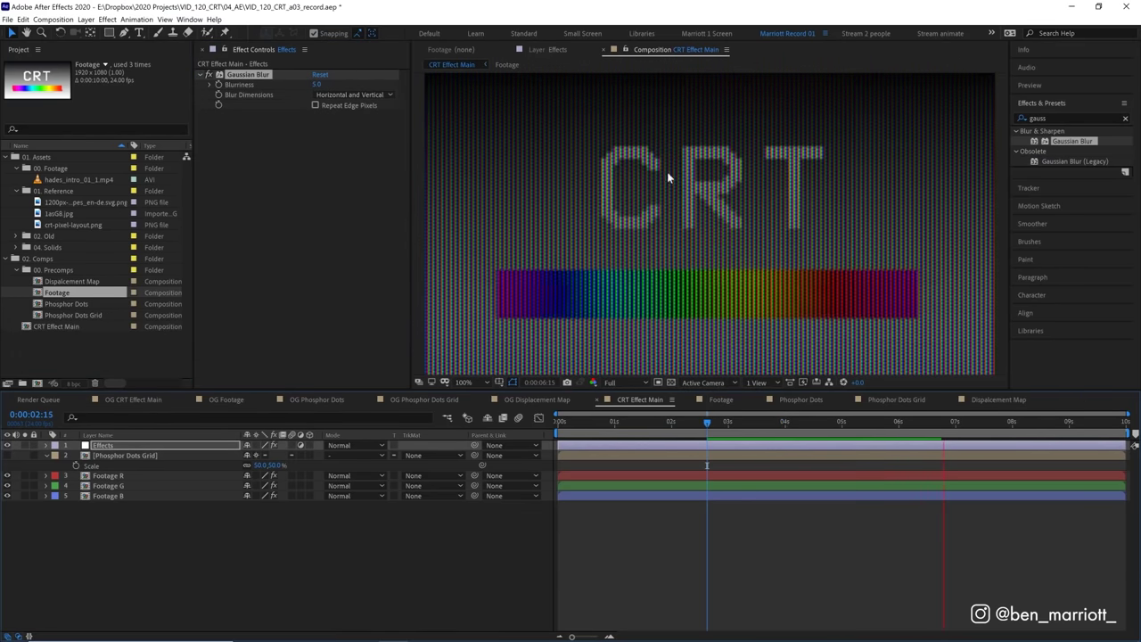
# Step: Inspect the blurred phosphor dots up close and at full-frame view
pyautogui.press('space')
pyautogui.scroll(4, 687, 282)
pyautogui.scroll(4, 687, 278)
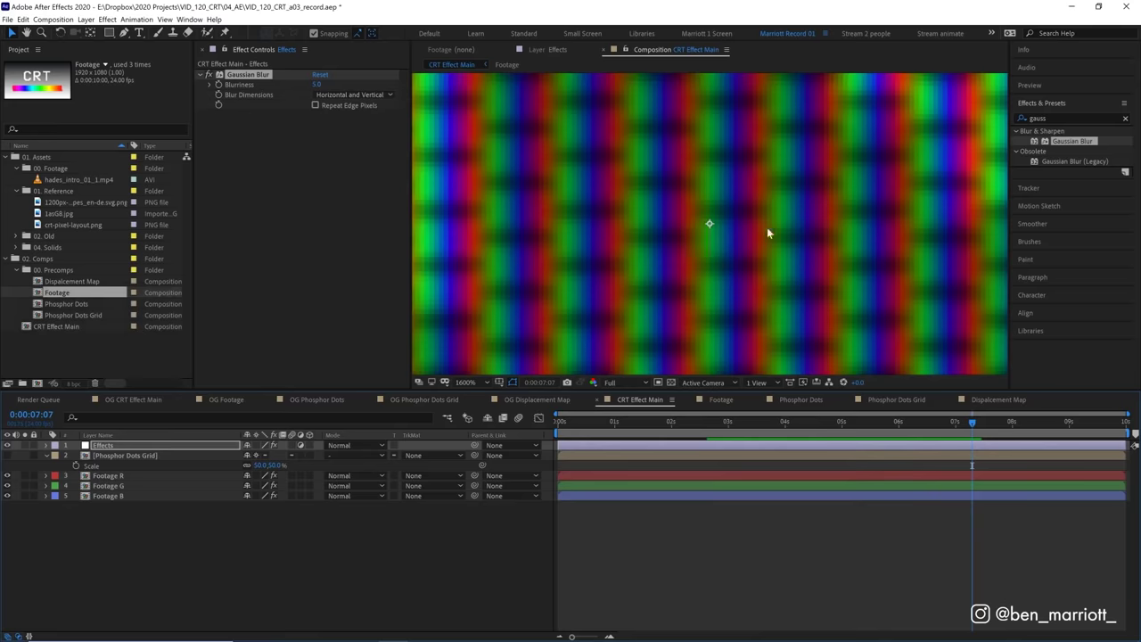
pyautogui.scroll(-1, 698, 229)
pyautogui.scroll(1, 699, 232)
pyautogui.scroll(-8, 752, 248)
pyautogui.scroll(1, 672, 173)
pyautogui.scroll(-1, 669, 185)
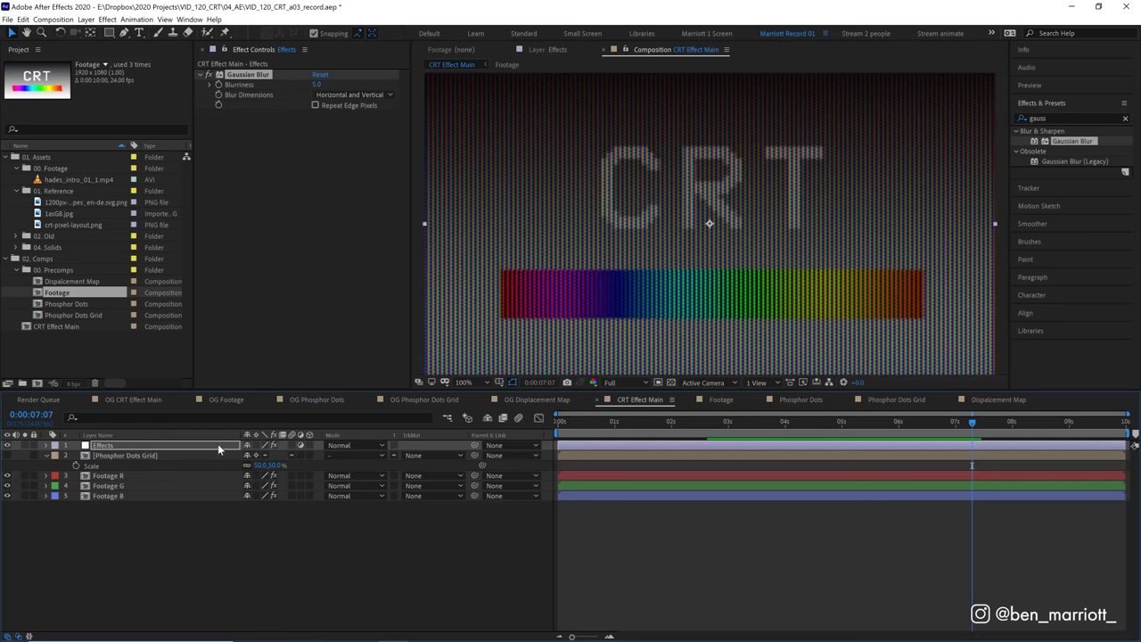
# Step: Apply the Glow effect to the Effects layer with Glow Threshold 100% and Glow Radius 5
pyautogui.doubleClick(1039, 118)
pyautogui.write('glo')
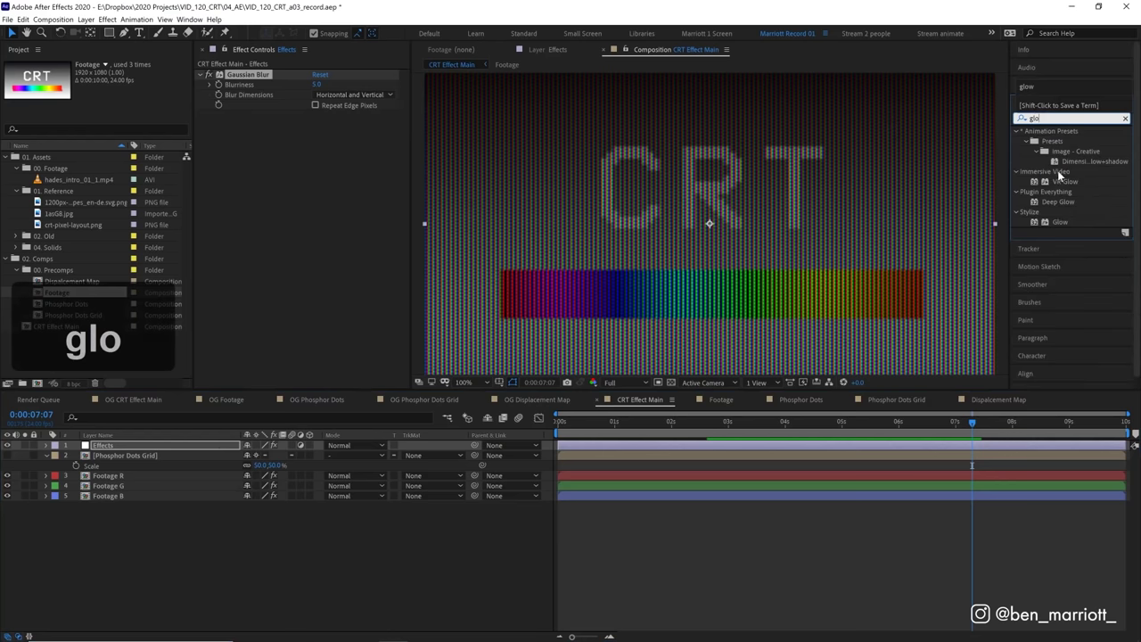
pyautogui.moveTo(1060, 222); pyautogui.dragTo(664, 293)
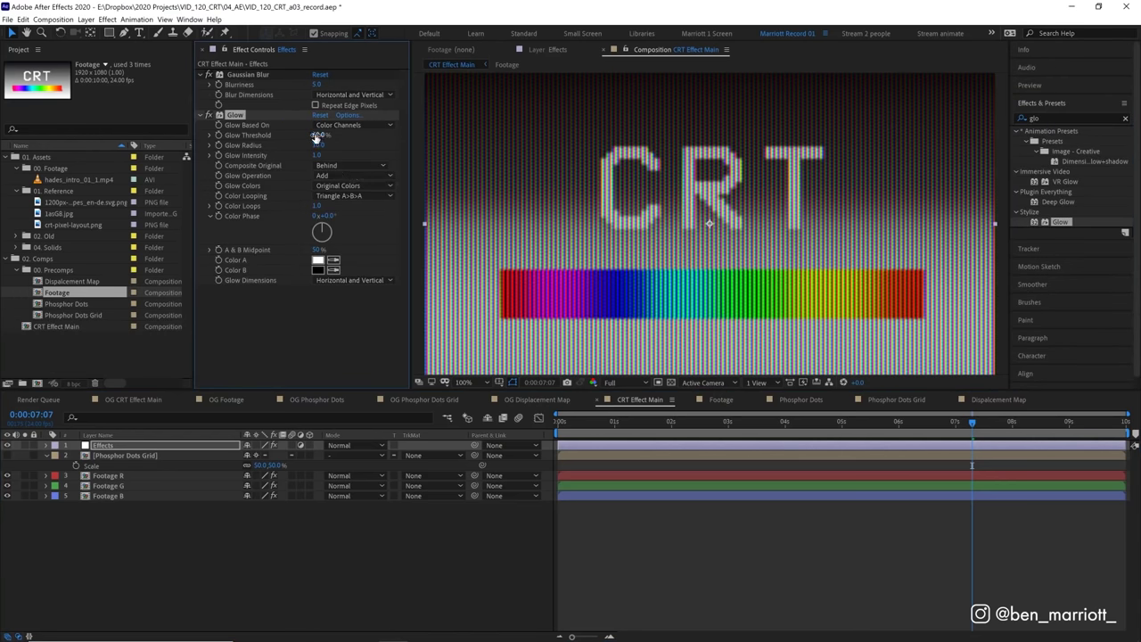
pyautogui.moveTo(316, 135); pyautogui.dragTo(877, 92)
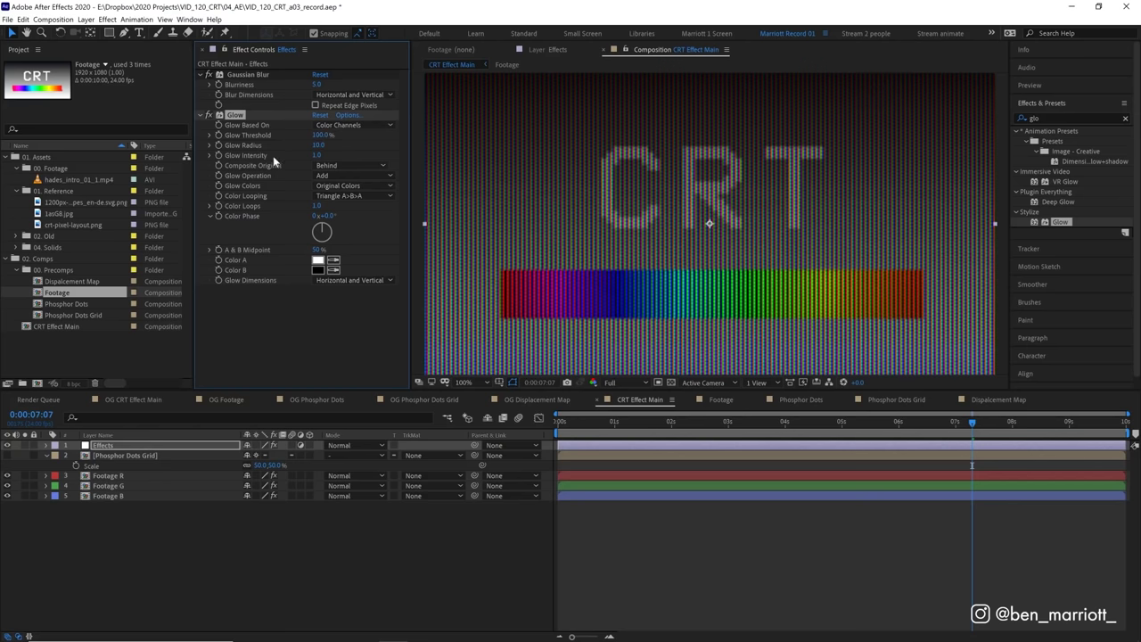
pyautogui.write('5')
pyautogui.press('Return')
pyautogui.click(272, 288)
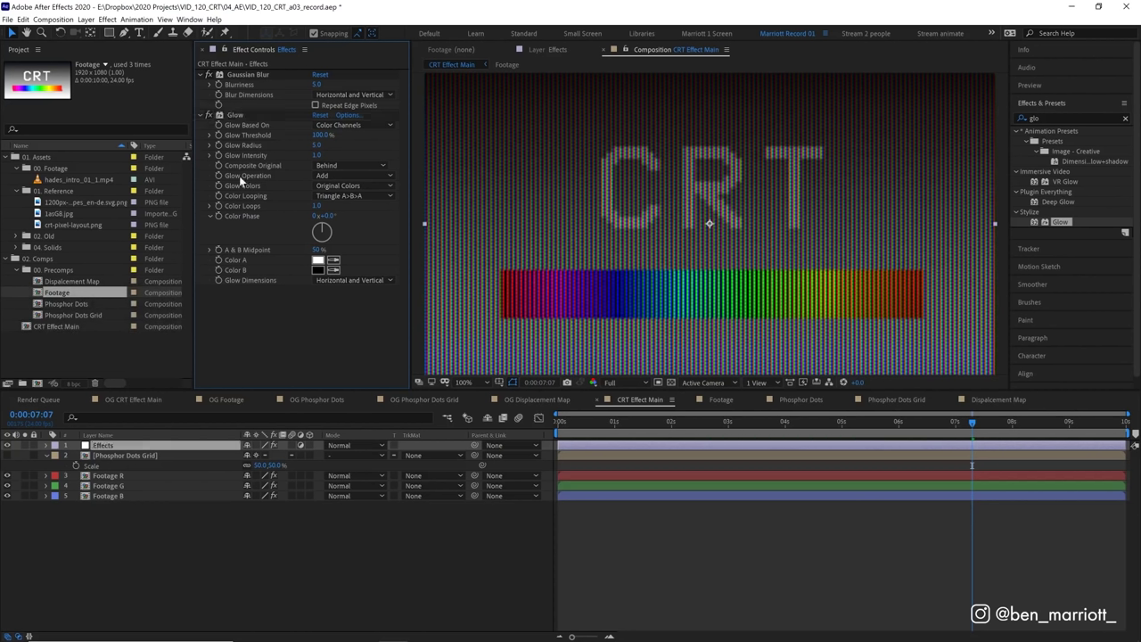
# Step: Duplicate the Glow effect and set the copy's Glow Radius to 10
pyautogui.click(234, 117)
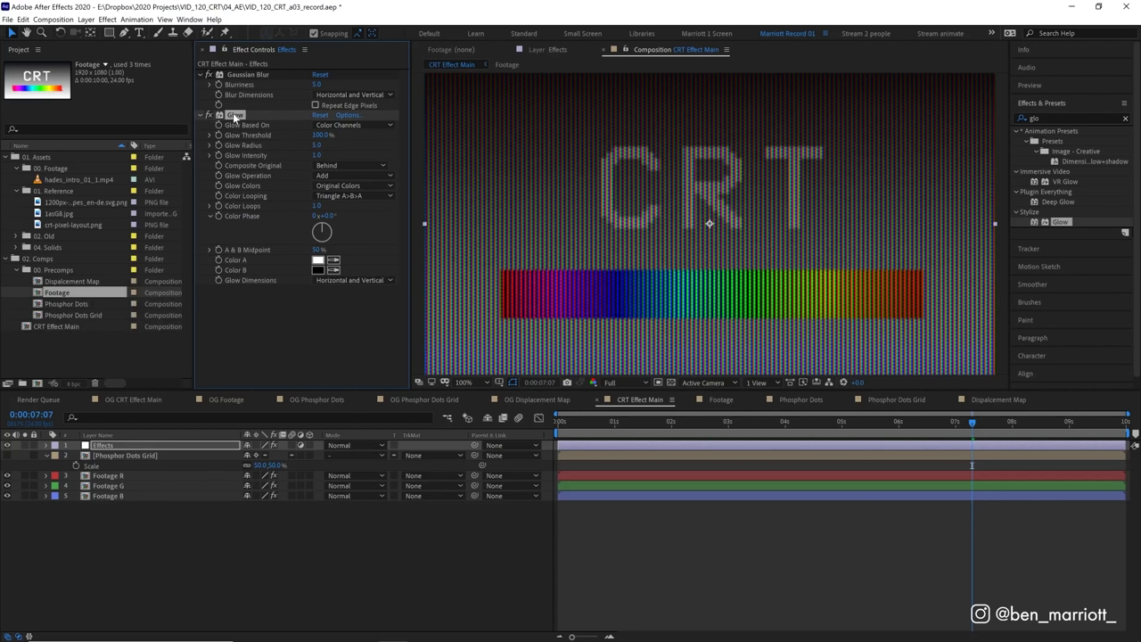
pyautogui.hotkey('ctrl', 'd')
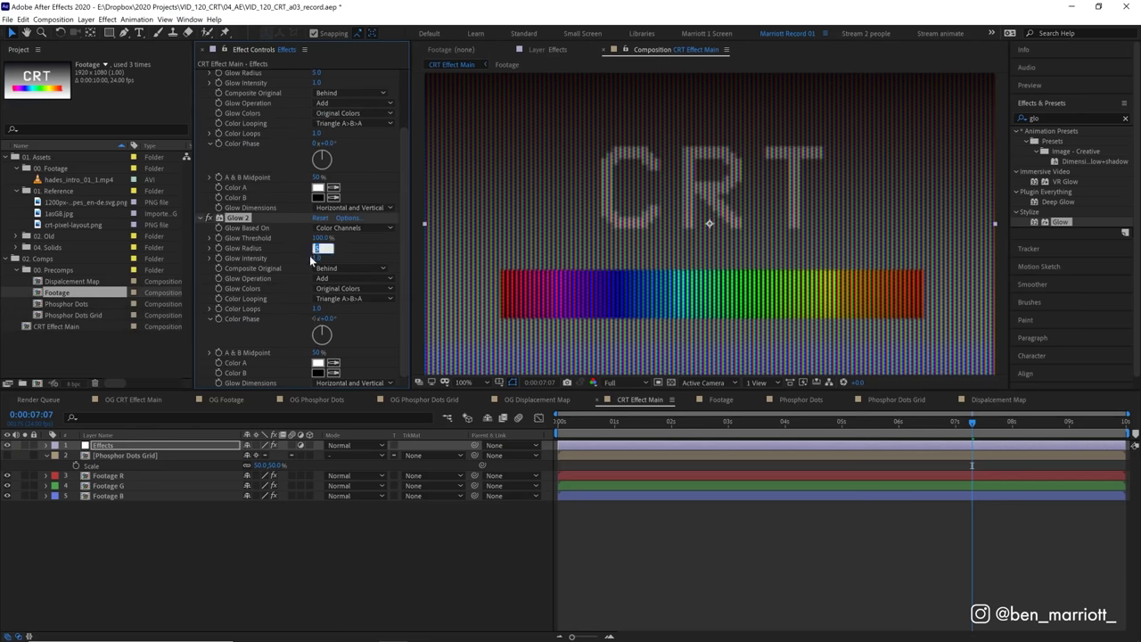
pyautogui.write('10')
# Step: Duplicate the second Glow, set the third one's Glow Radius to 30, and check the result around 0:00:05:02
pyautogui.click(239, 220)
pyautogui.hotkey('ctrl', 'd')
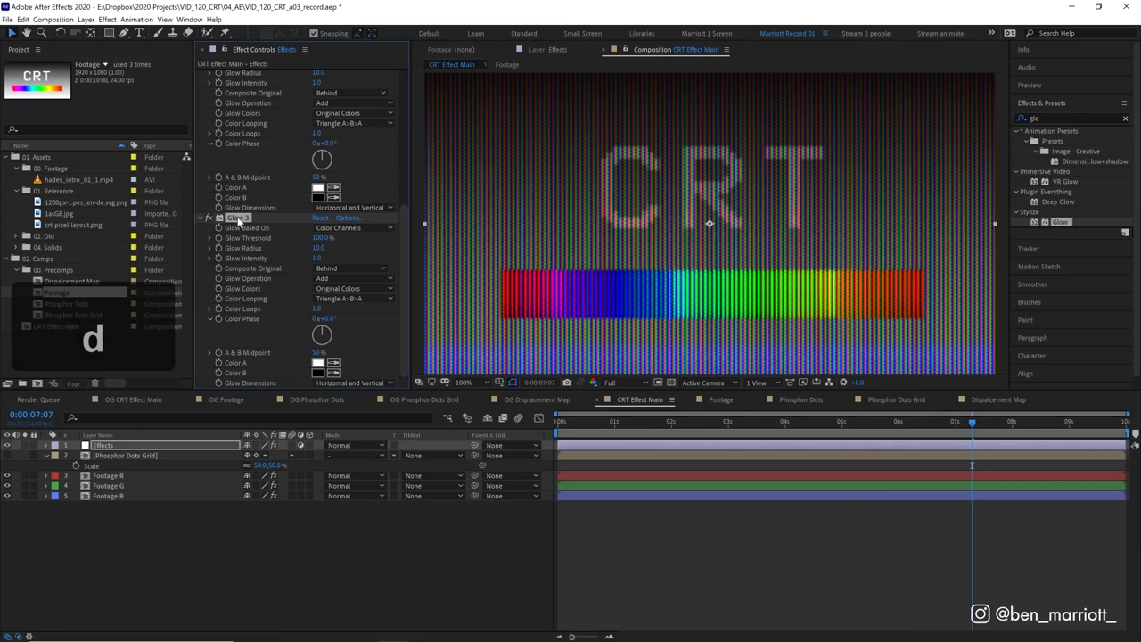
pyautogui.click(317, 249)
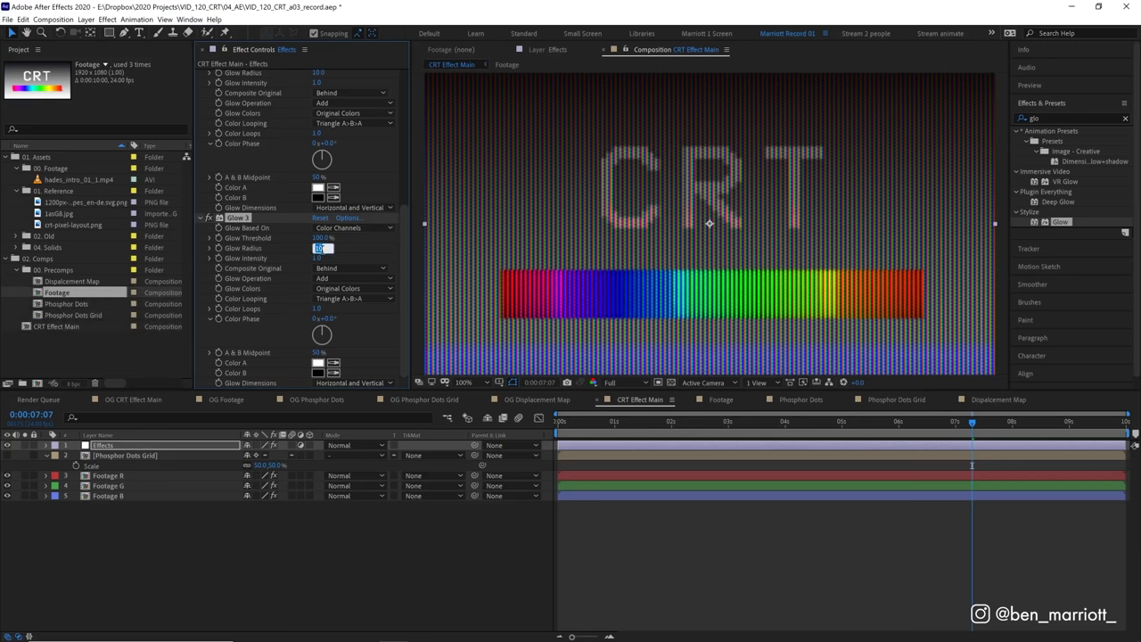
pyautogui.write('30')
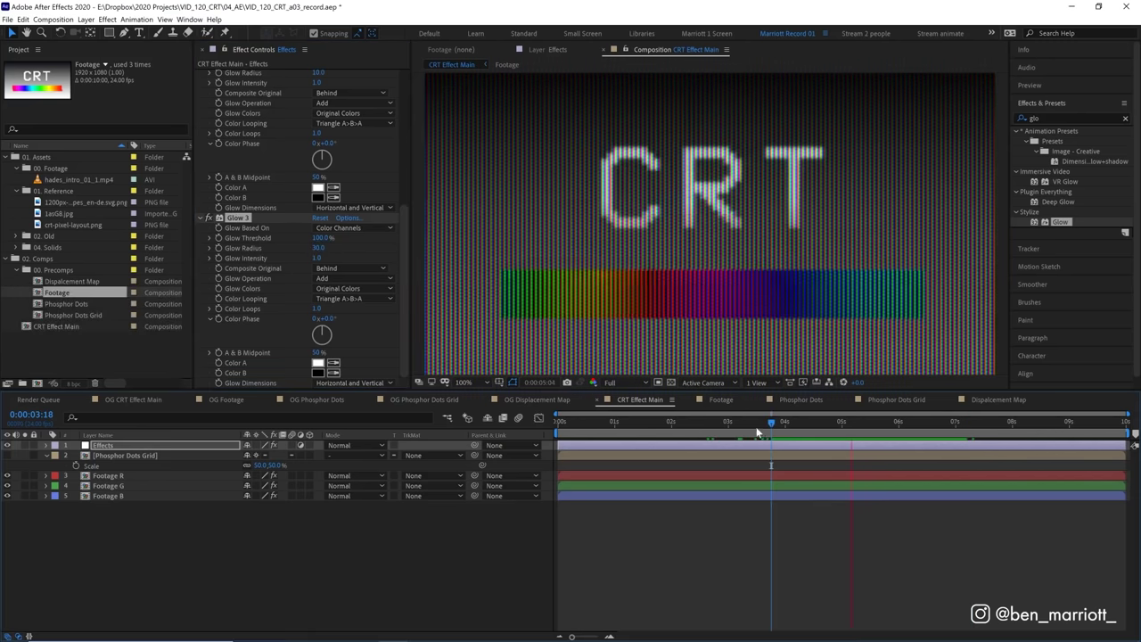
pyautogui.moveTo(760, 429); pyautogui.dragTo(847, 432)
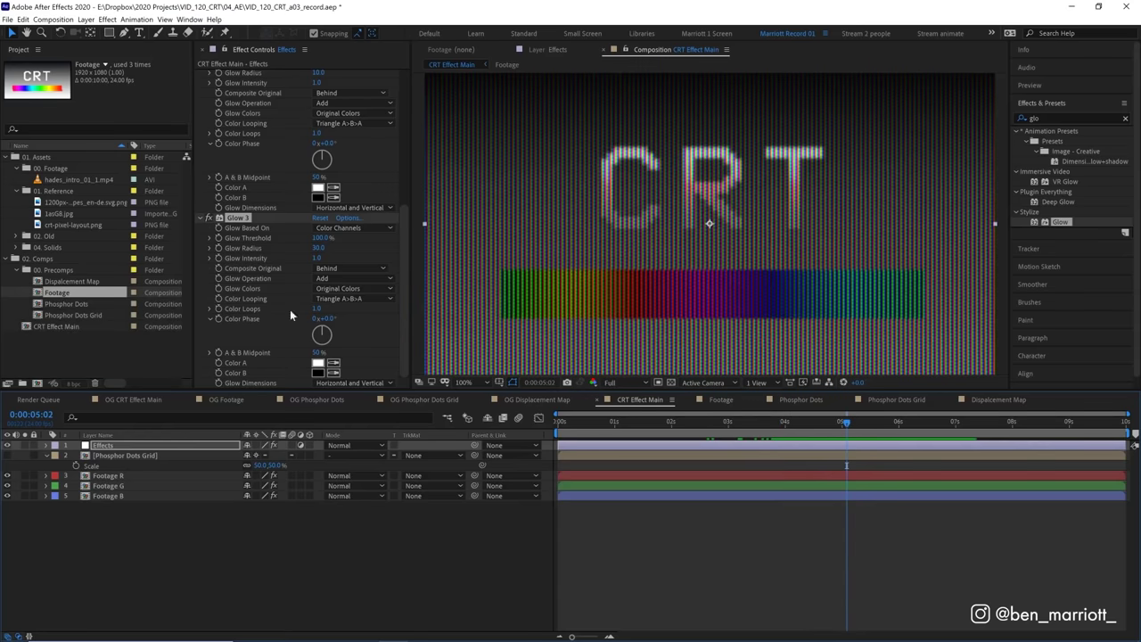
# Step: Compare the composition without and with the Effects adjustment layer by toggling its visibility and previewing
pyautogui.click(7, 446)
pyautogui.press('space')
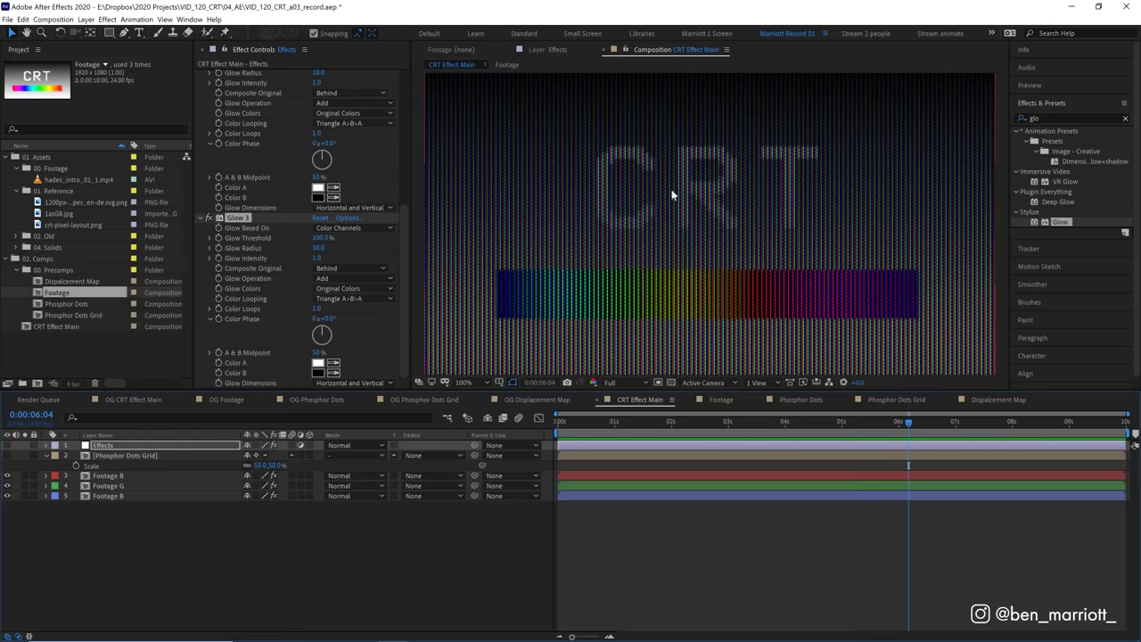
pyautogui.scroll(2, 627, 177)
pyautogui.scroll(-2, 686, 220)
pyautogui.click(8, 444)
pyautogui.press('space')
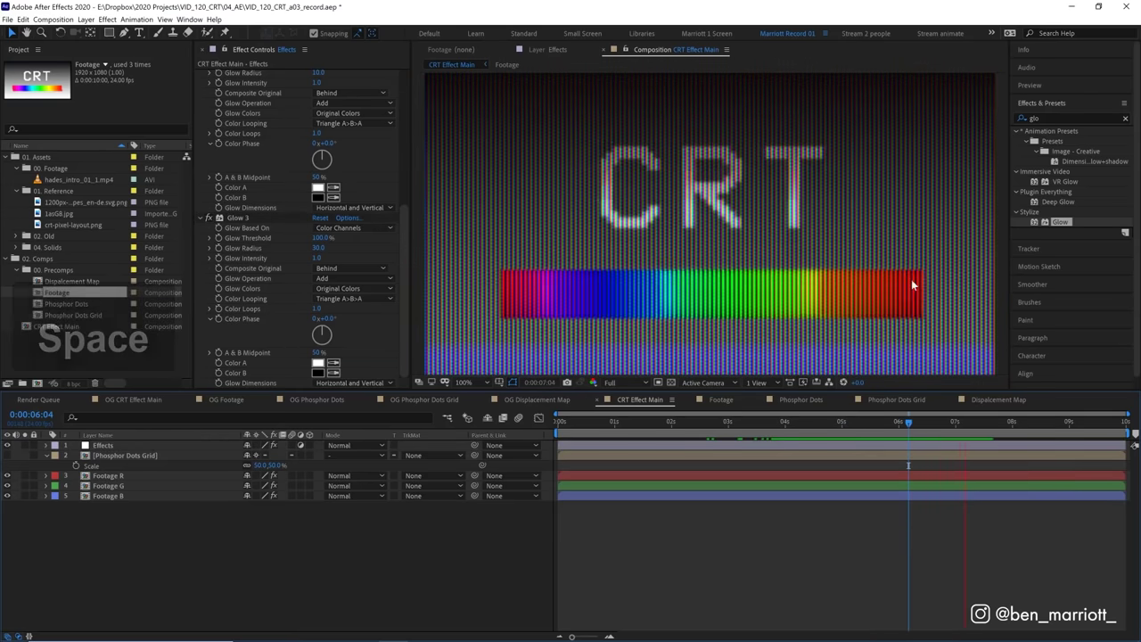
# Step: Apply a Curves effect to the Effects layer, raise the midpoint of the RGB curve to brighten the image, and preview the composition
pyautogui.moveTo(910, 428); pyautogui.dragTo(958, 424)
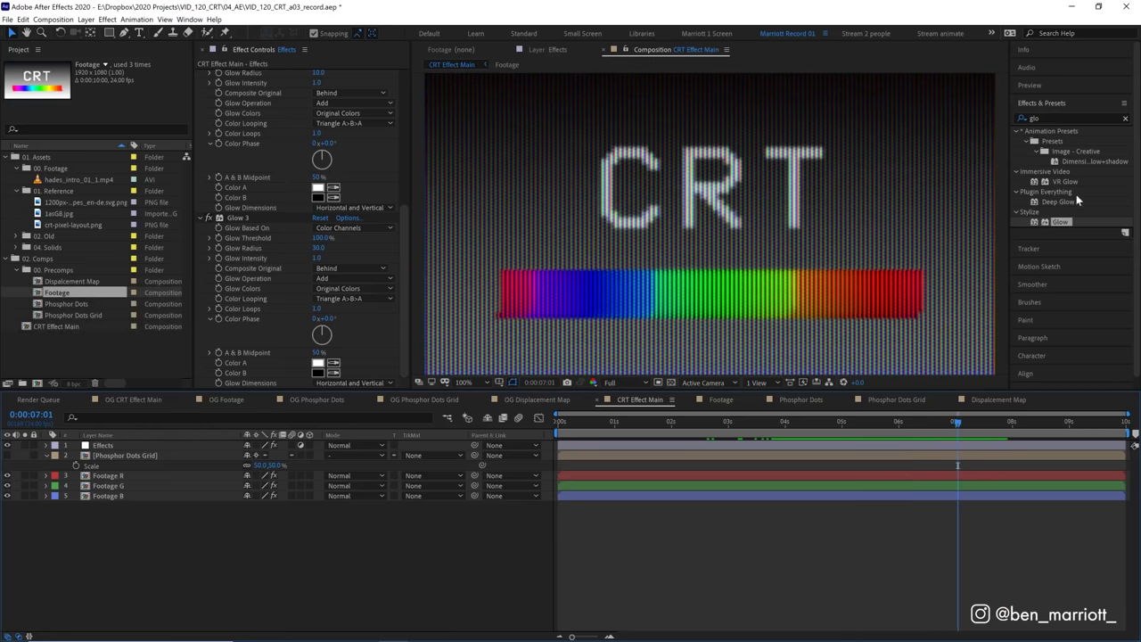
pyautogui.moveTo(1068, 120); pyautogui.dragTo(931, 125)
pyautogui.write('curve')
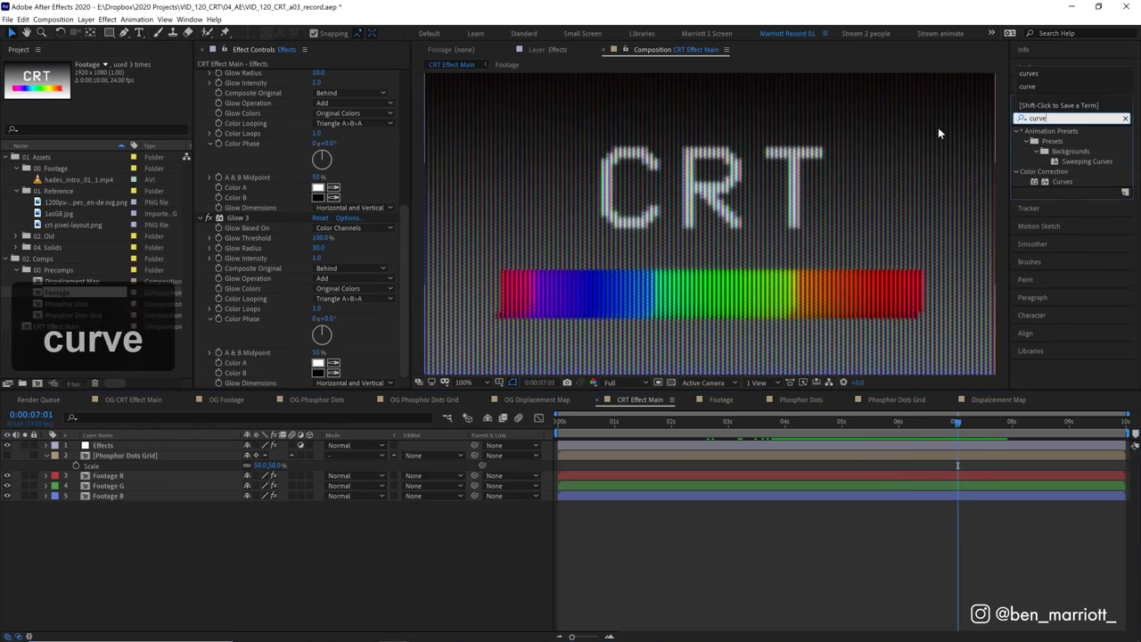
pyautogui.doubleClick(1062, 181)
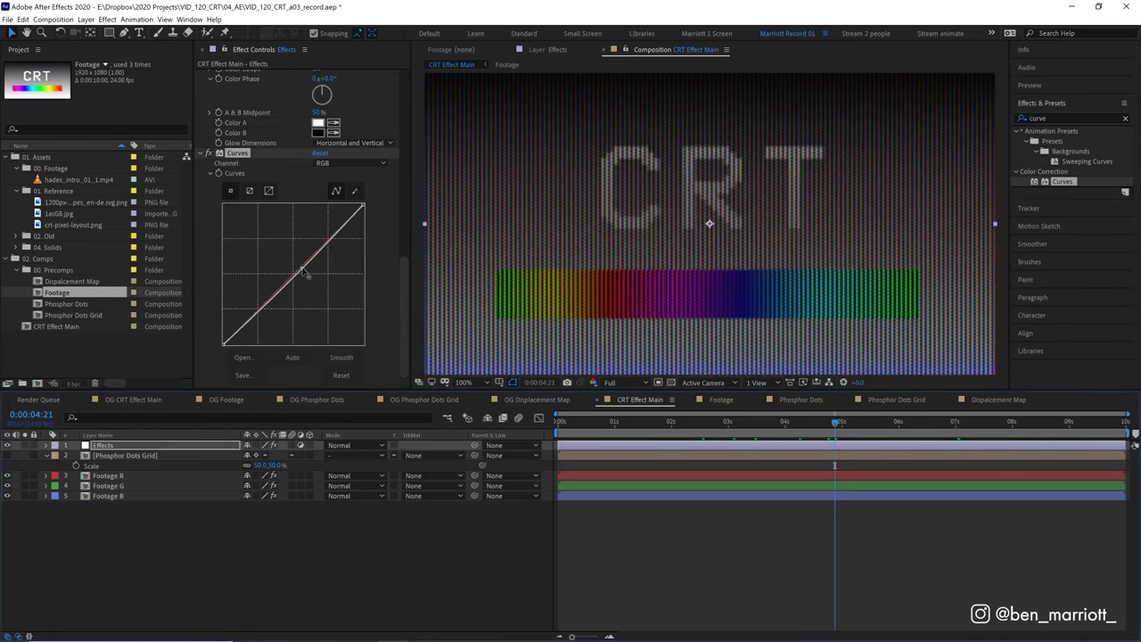
pyautogui.moveTo(301, 270); pyautogui.dragTo(295, 242)
pyautogui.press('space')
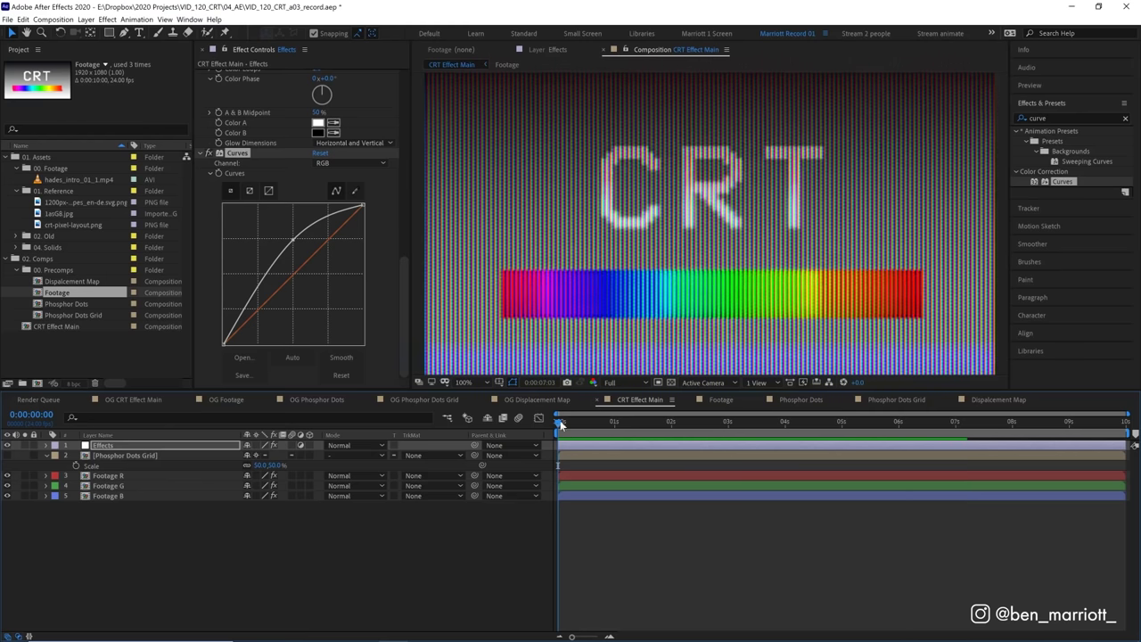
pyautogui.press('space')
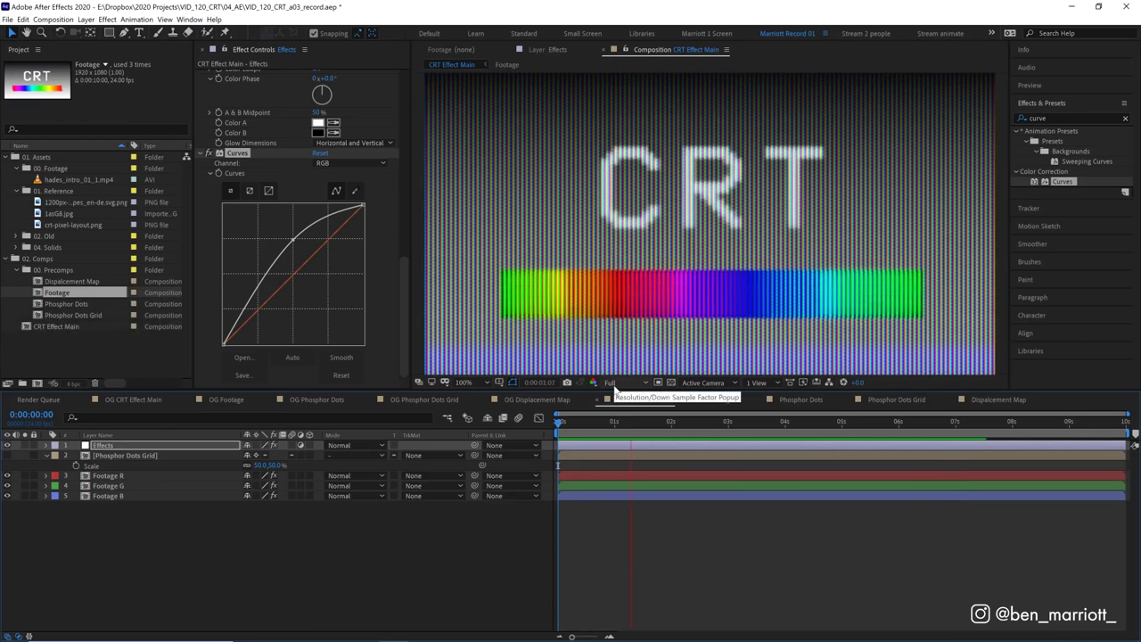
pyautogui.press('space')
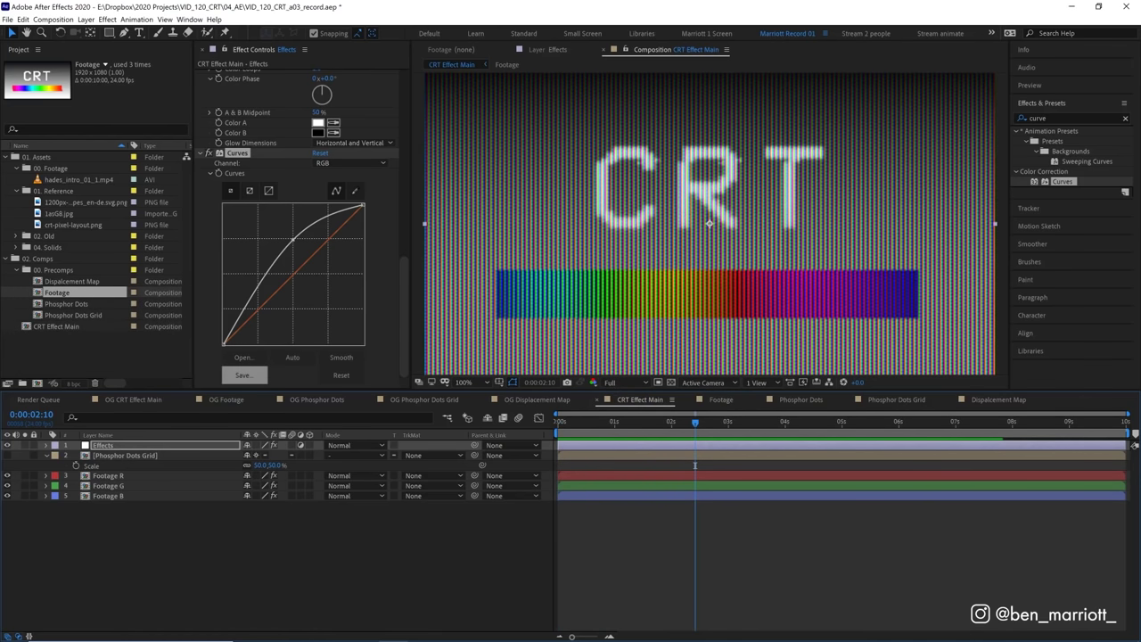
# Step: Open the Footage precomp and place hades_intro_01_1.mp4 directly below the Distort layer, above CRT Outlines
pyautogui.doubleClick(138, 476)
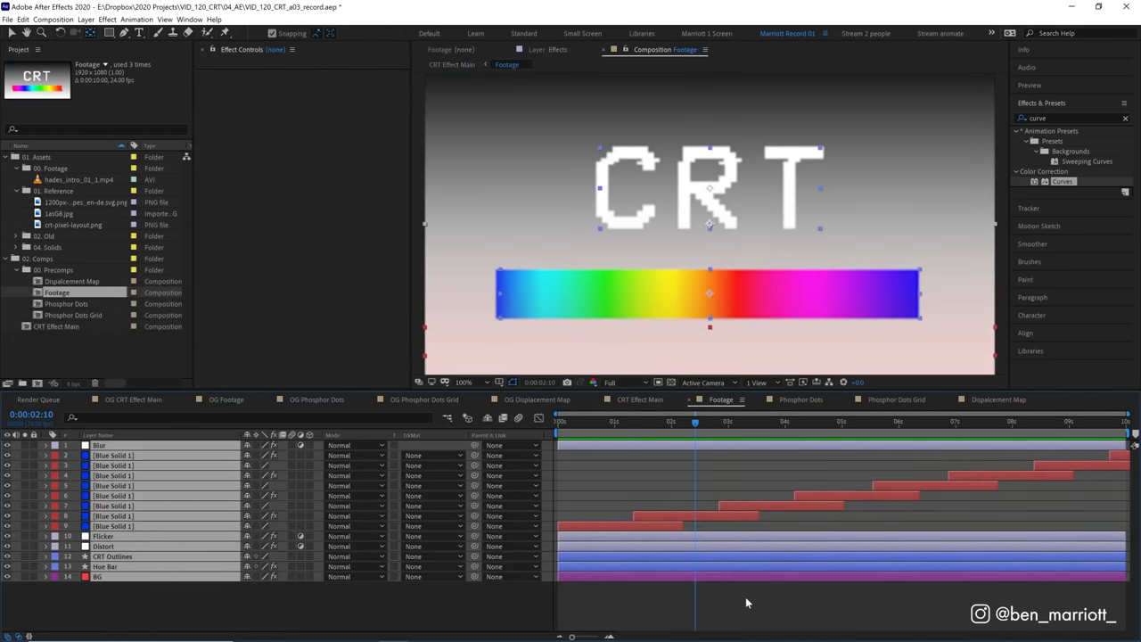
pyautogui.click(746, 597)
pyautogui.click(79, 180)
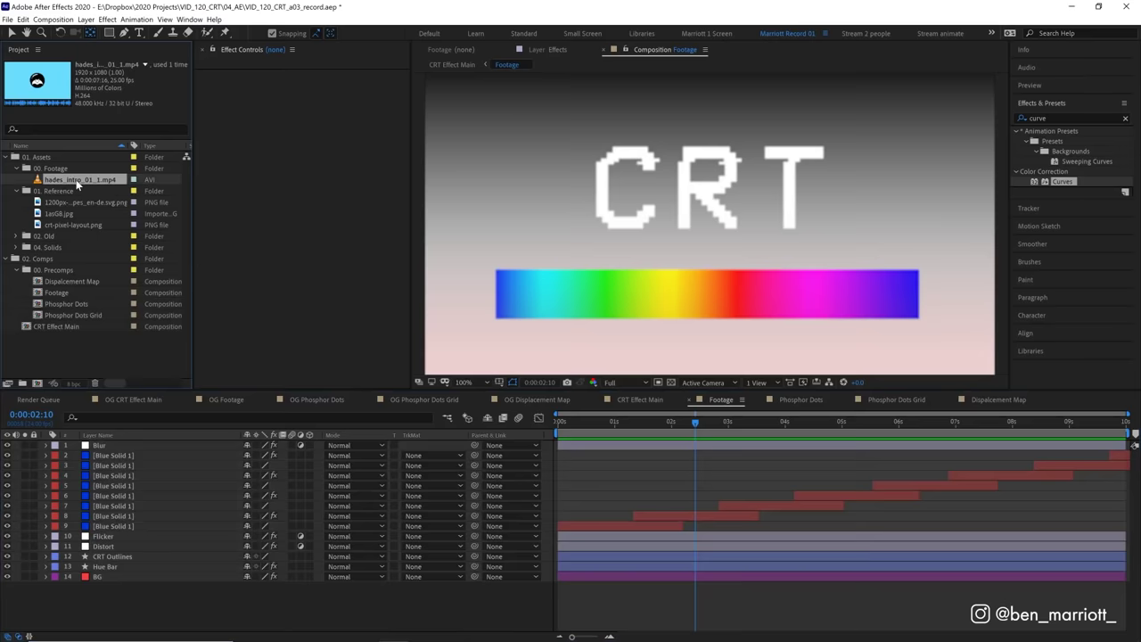
pyautogui.moveTo(90, 200); pyautogui.dragTo(178, 557)
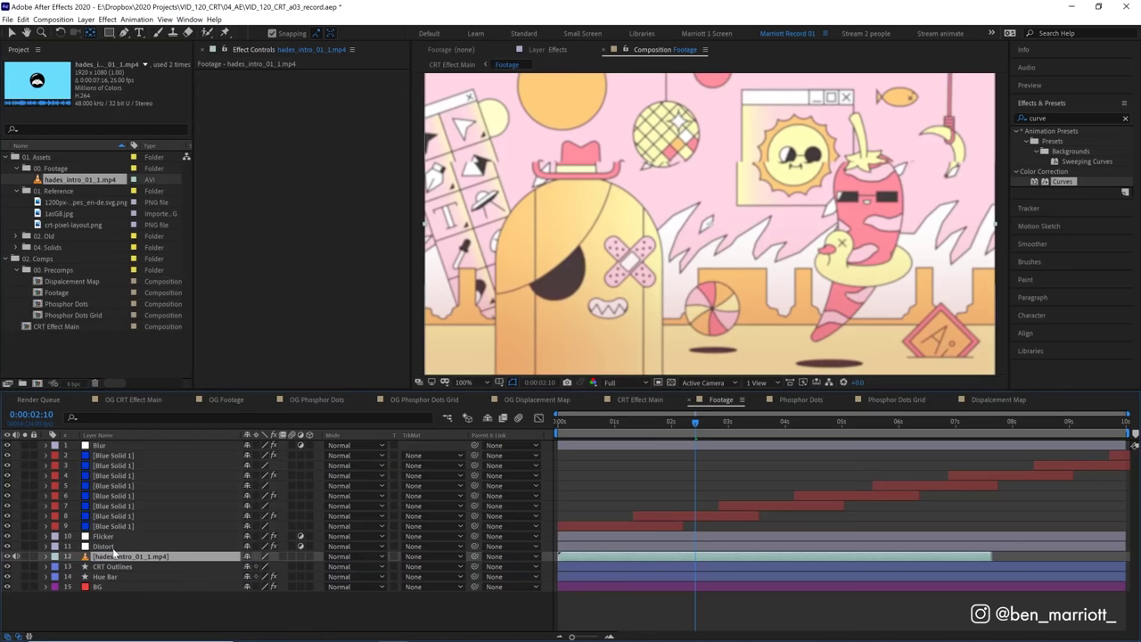
# Step: Preview the inserted video in the Footage precomp and with the full CRT look in the CRT Effect Main composition
pyautogui.click(107, 545)
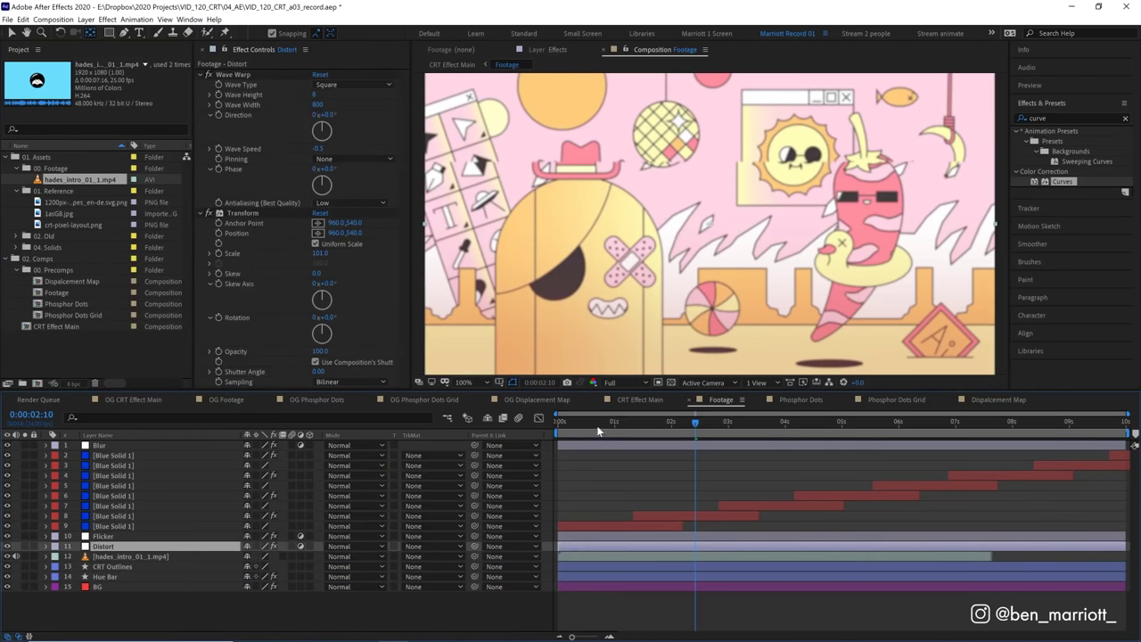
pyautogui.press('space')
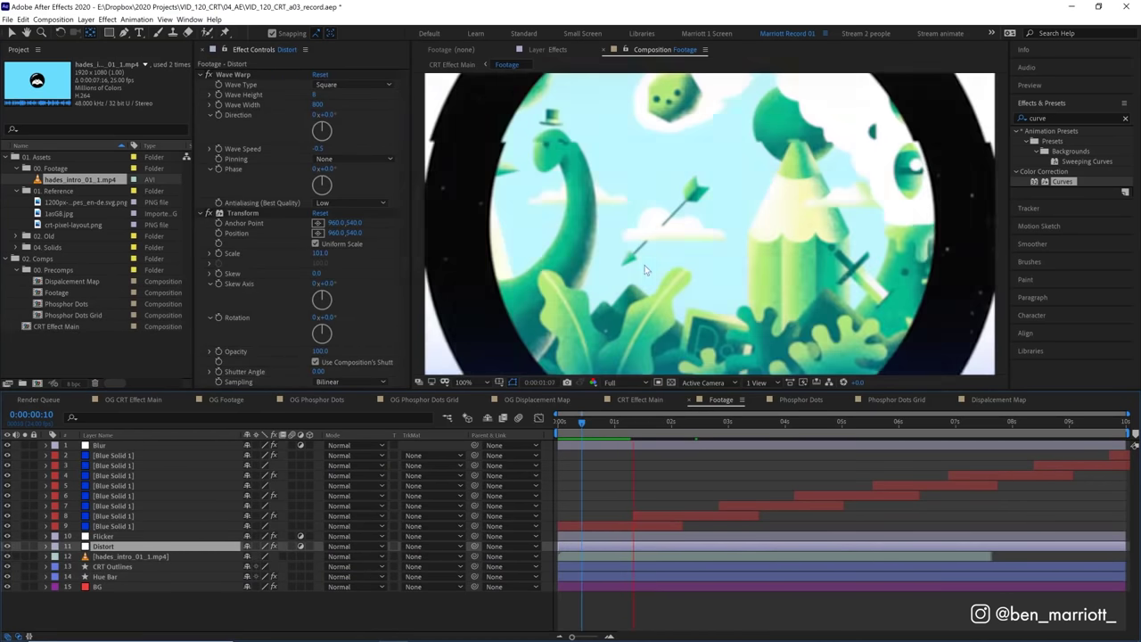
pyautogui.click(638, 399)
pyautogui.press('space')
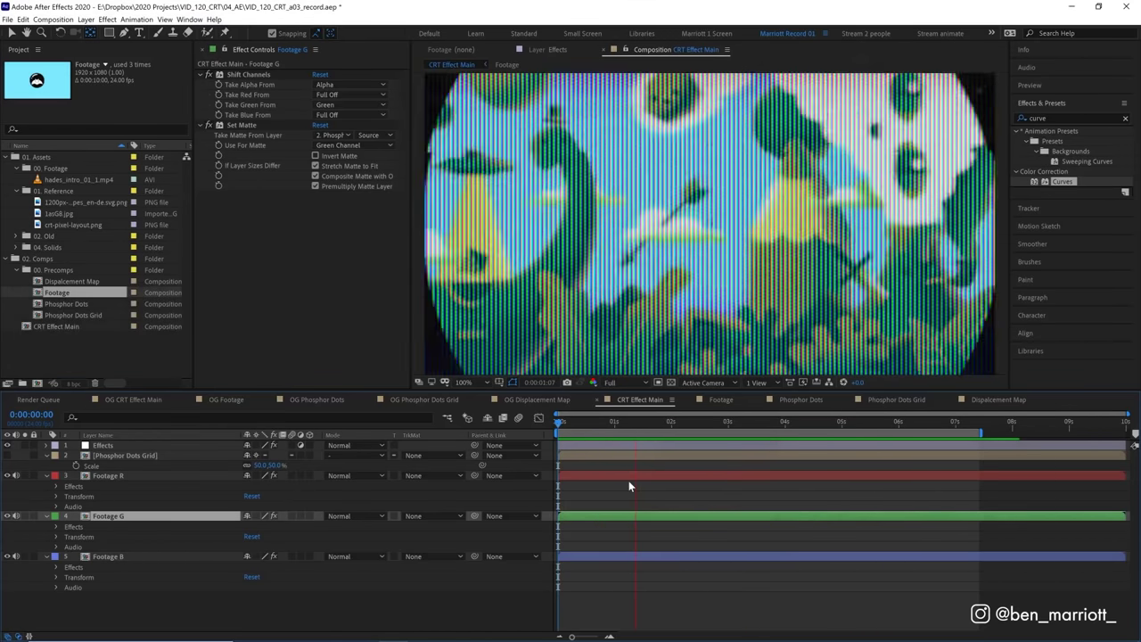